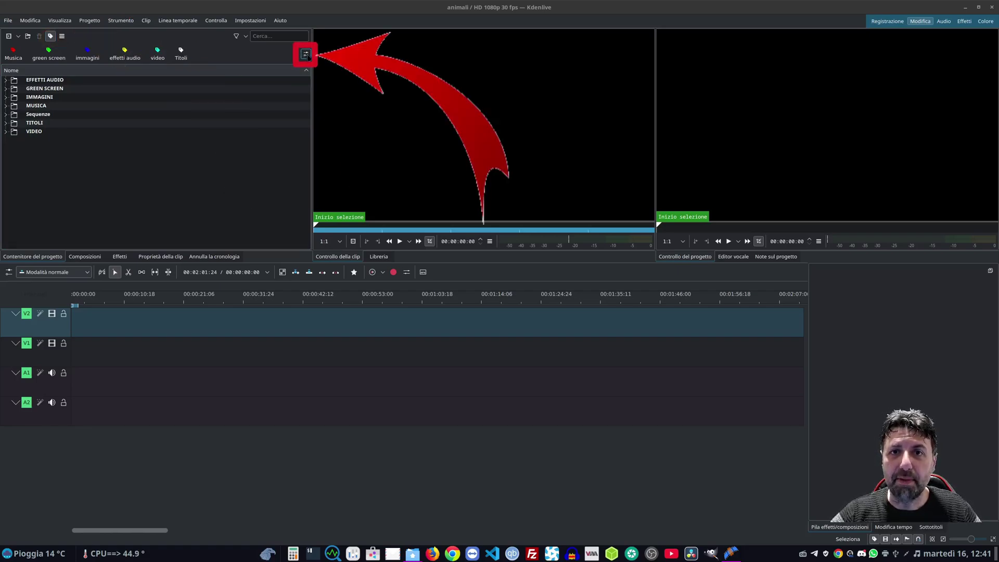
Open the project tag configuration to review the labels, and save it
{"action": "left_click", "coordinate": [306, 55]}
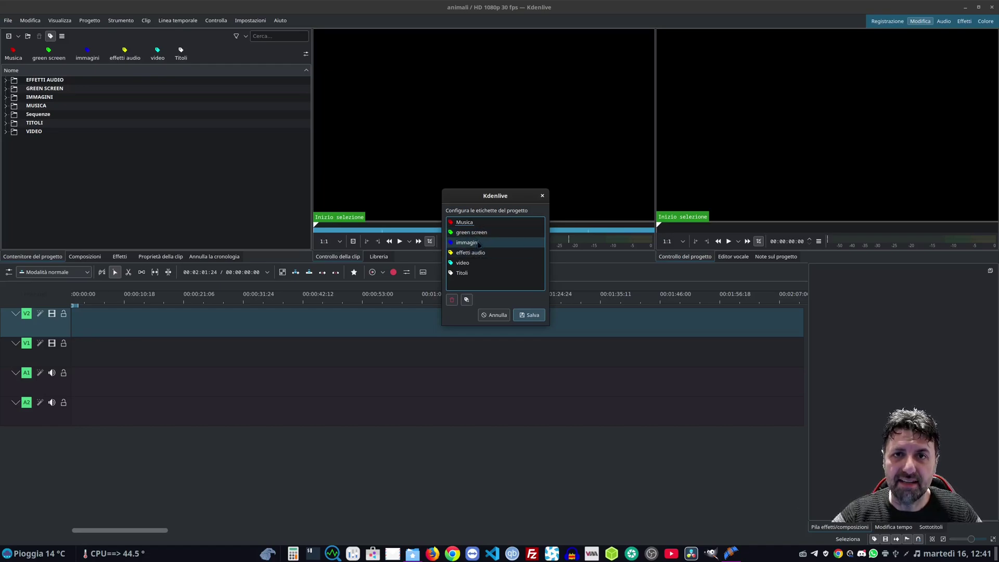
{"action": "key", "text": "Return"}
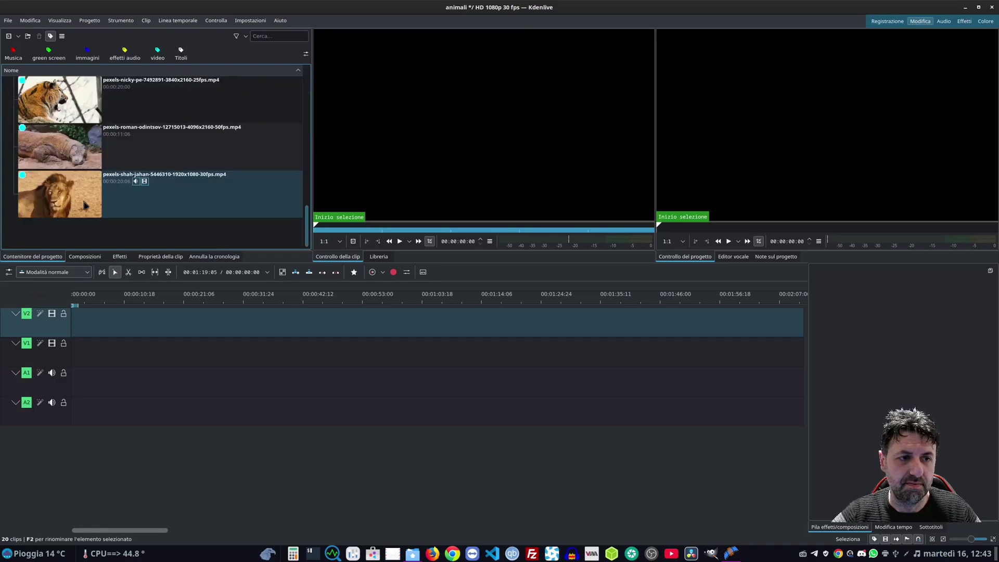
{"action": "left_click_drag", "start_coordinate": [65, 195], "coordinate": [207, 355]}
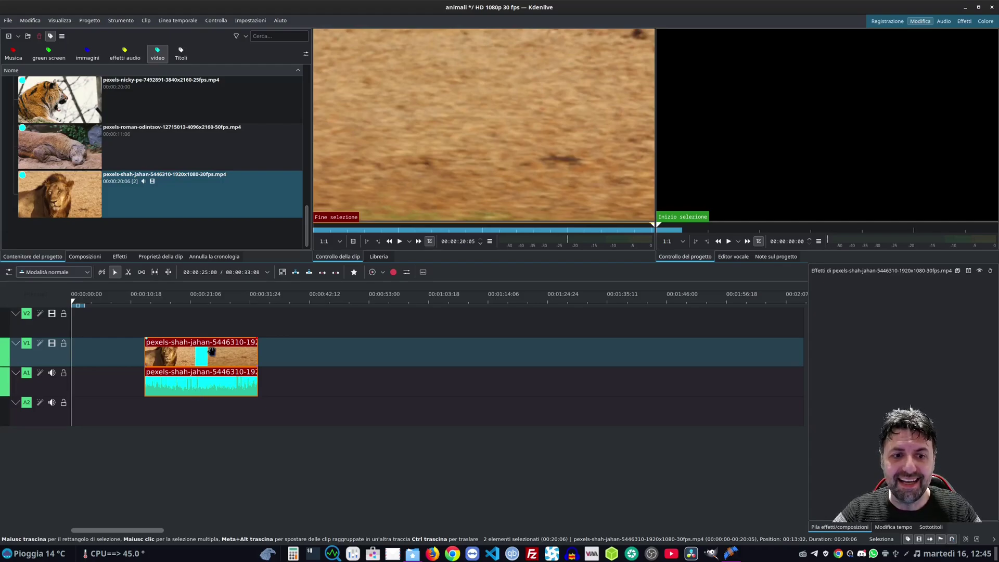
{"action": "left_click_drag", "start_coordinate": [211, 352], "coordinate": [179, 333]}
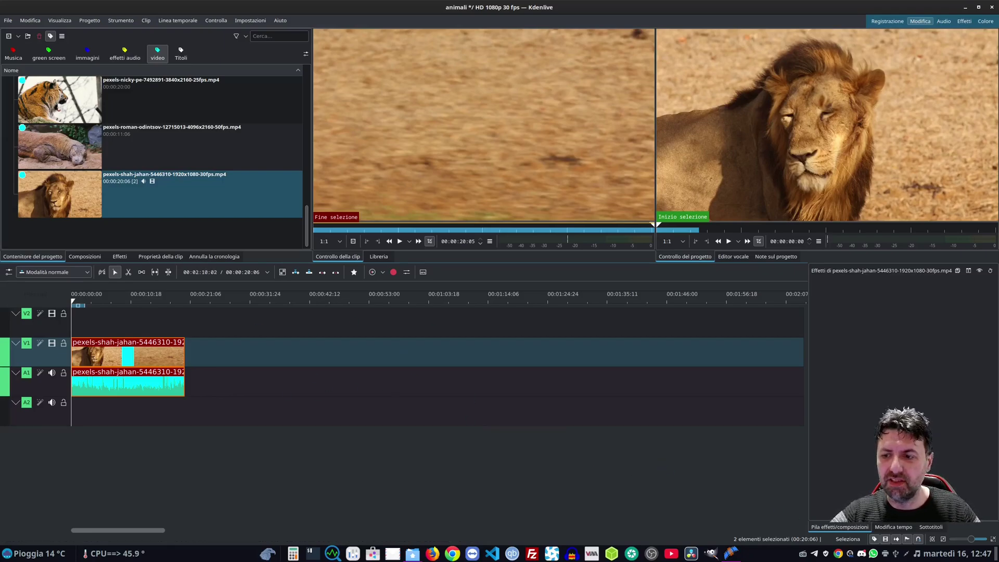
Examine the lion clip at different timeline zoom levels, ending with the whole project fitted in view
{"action": "scroll", "coordinate": [689, 446], "scroll_direction": "up", "scroll_amount": 2}
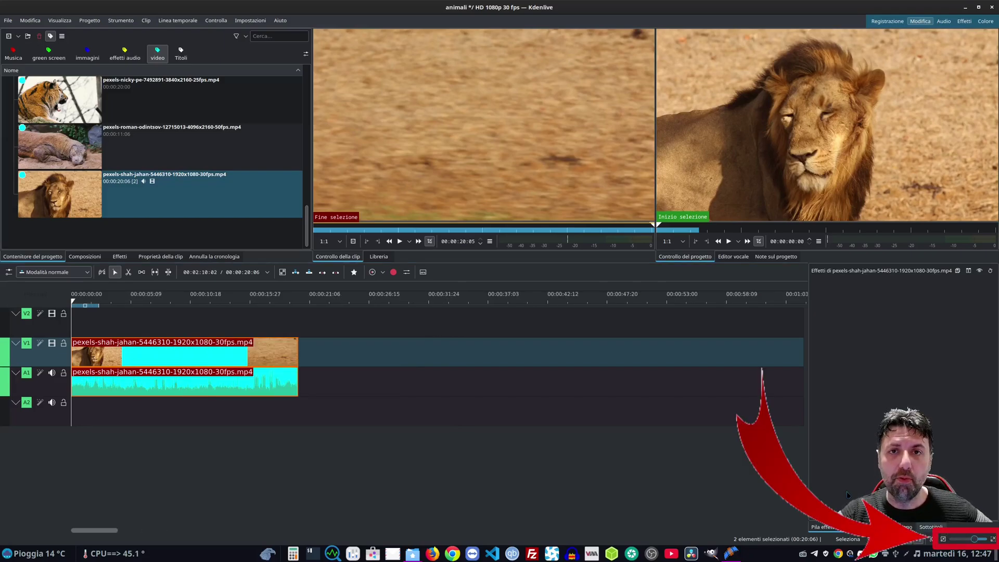
{"action": "scroll", "coordinate": [492, 392], "scroll_direction": "down", "scroll_amount": 2}
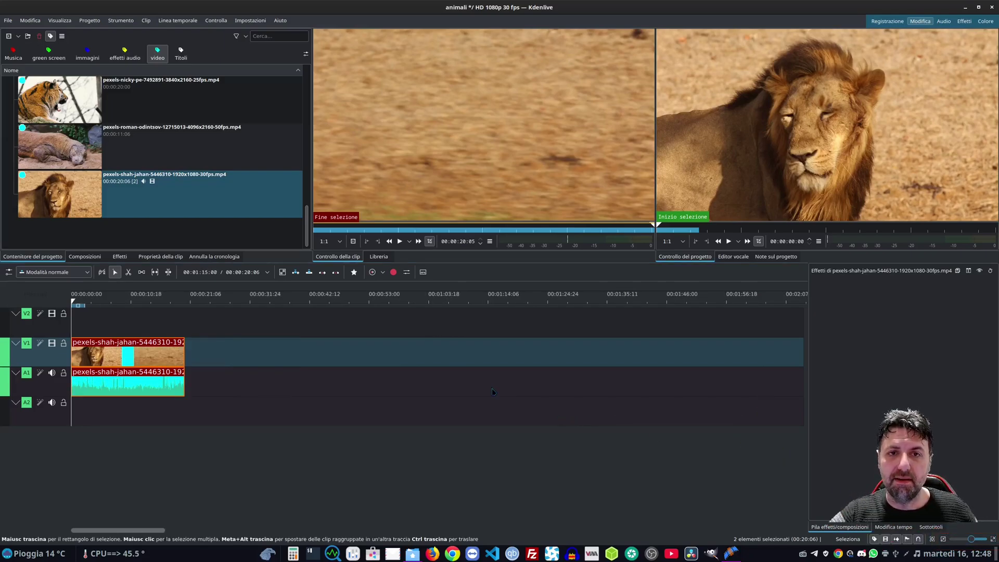
{"action": "scroll", "coordinate": [493, 391], "scroll_direction": "down", "scroll_amount": 10}
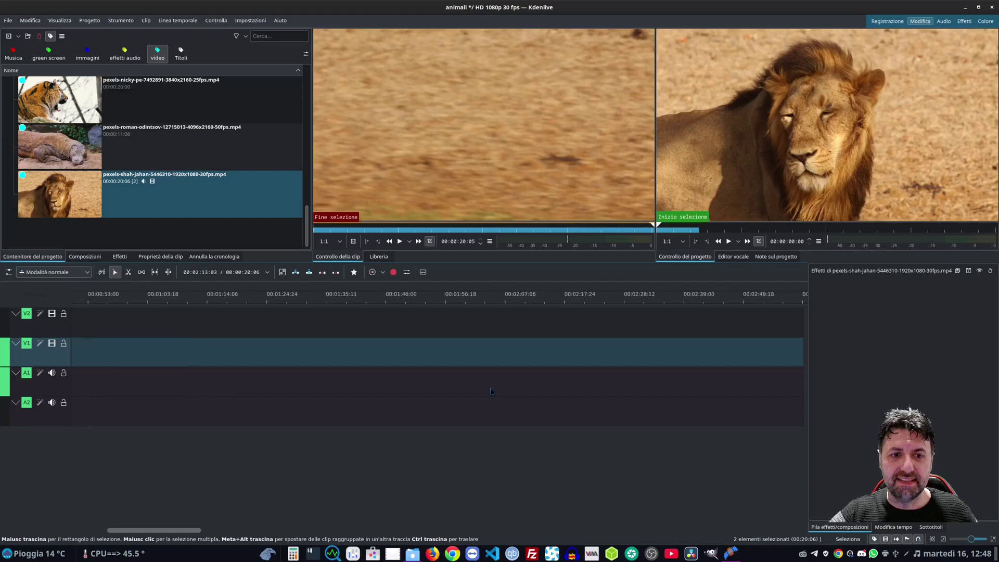
{"action": "scroll", "coordinate": [488, 393], "scroll_direction": "up", "scroll_amount": 10}
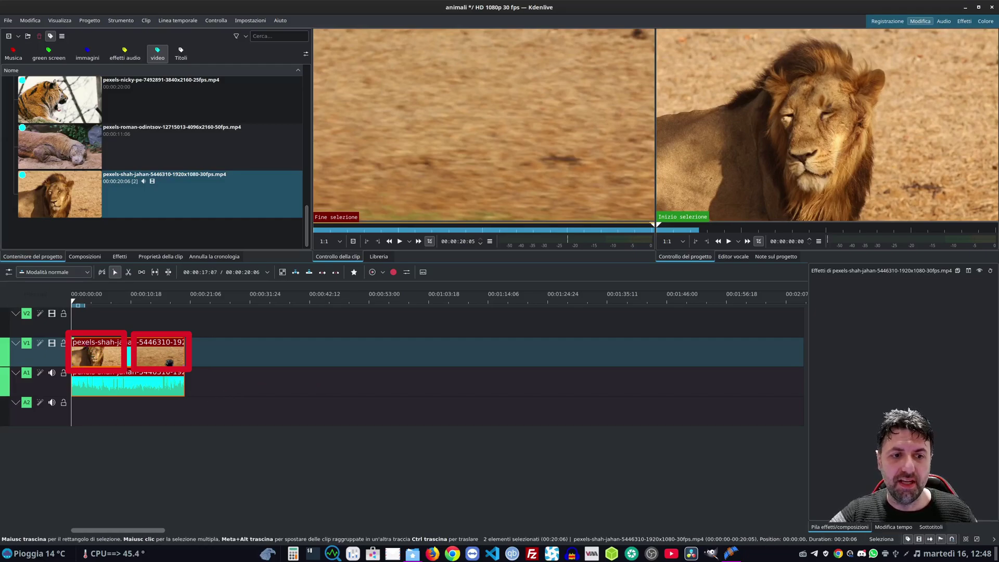
{"action": "scroll", "coordinate": [353, 363], "scroll_direction": "up", "scroll_amount": 3}
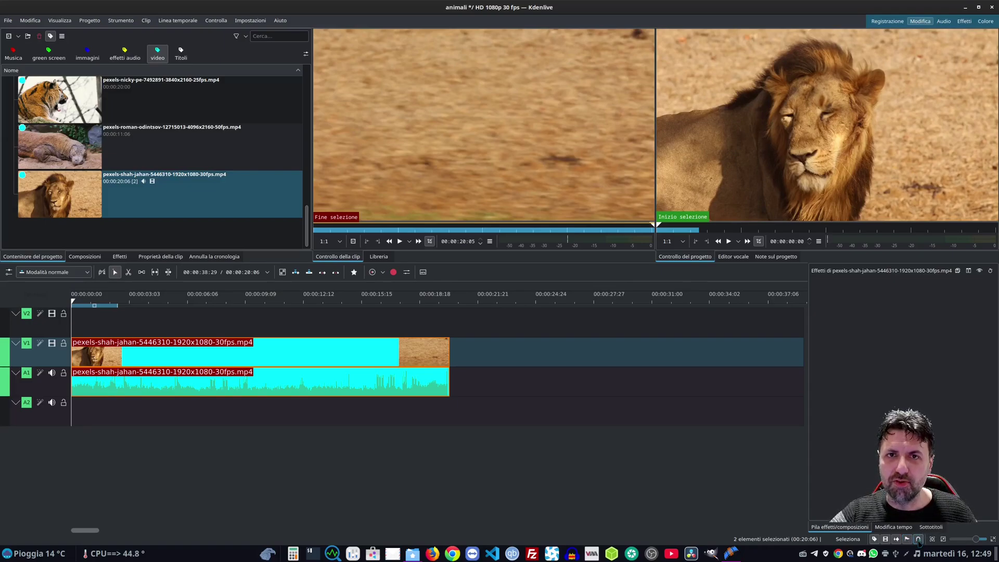
{"action": "left_click", "coordinate": [933, 539]}
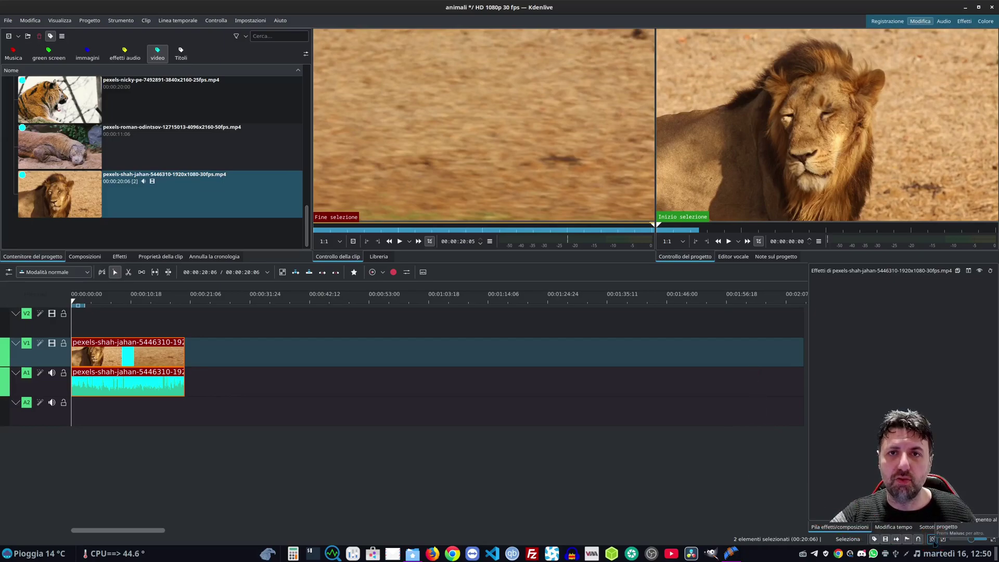
{"action": "left_click", "coordinate": [933, 539]}
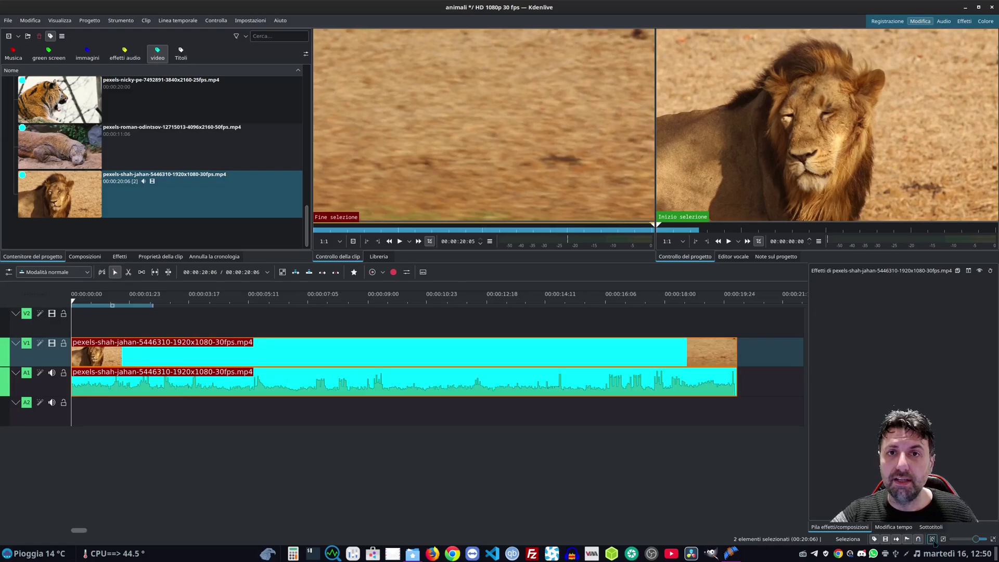
{"action": "left_click", "coordinate": [622, 423]}
{"action": "scroll", "coordinate": [622, 423], "scroll_direction": "down", "scroll_amount": 3}
{"action": "left_click", "coordinate": [60, 99]}
{"action": "left_click_drag", "start_coordinate": [60, 99], "coordinate": [274, 354]}
{"action": "left_click", "coordinate": [729, 242]}
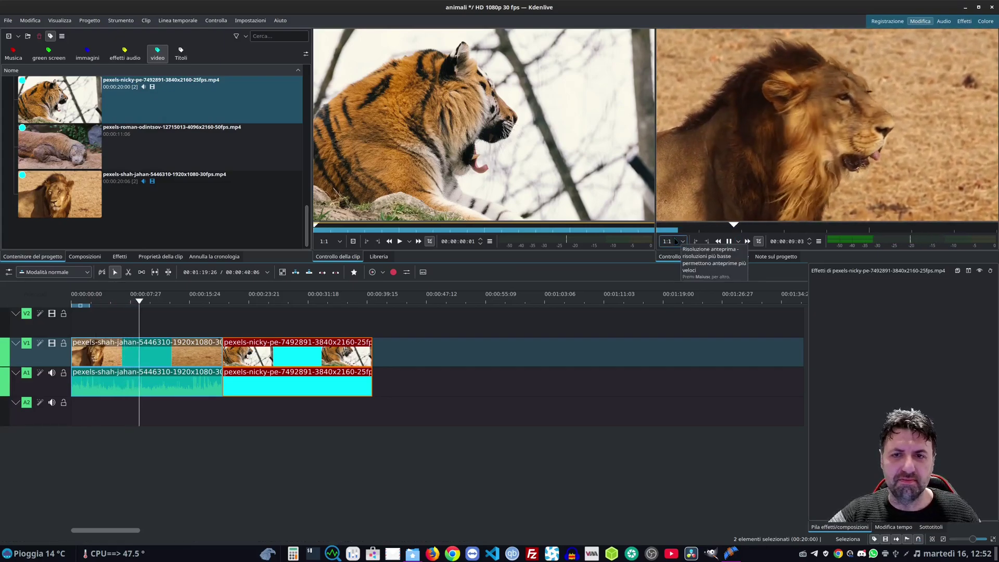
{"action": "left_click", "coordinate": [219, 297]}
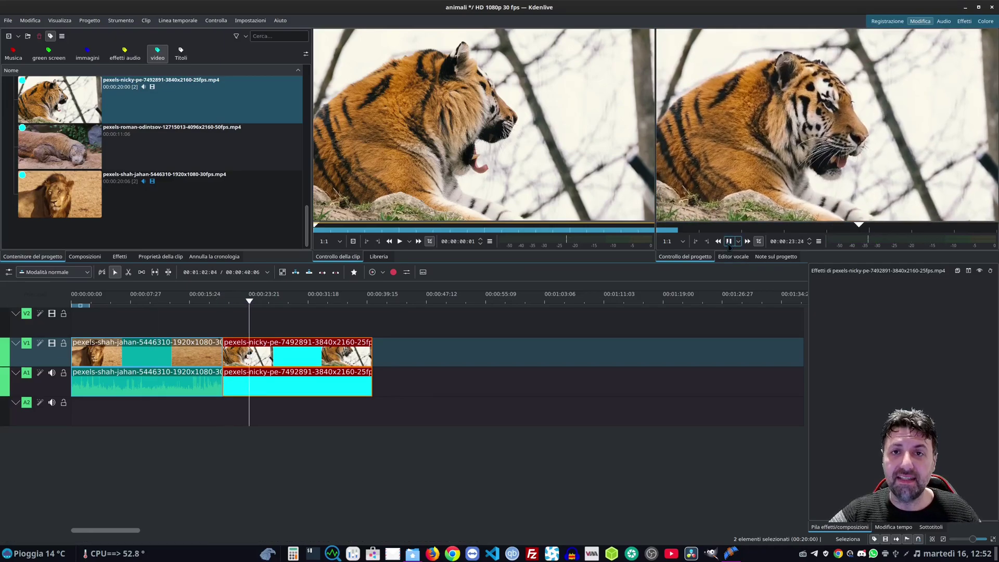
Move the tiger clip to the start of V2 above the lion clip and play the overlapping clips
{"action": "left_click_drag", "start_coordinate": [290, 348], "coordinate": [106, 313]}
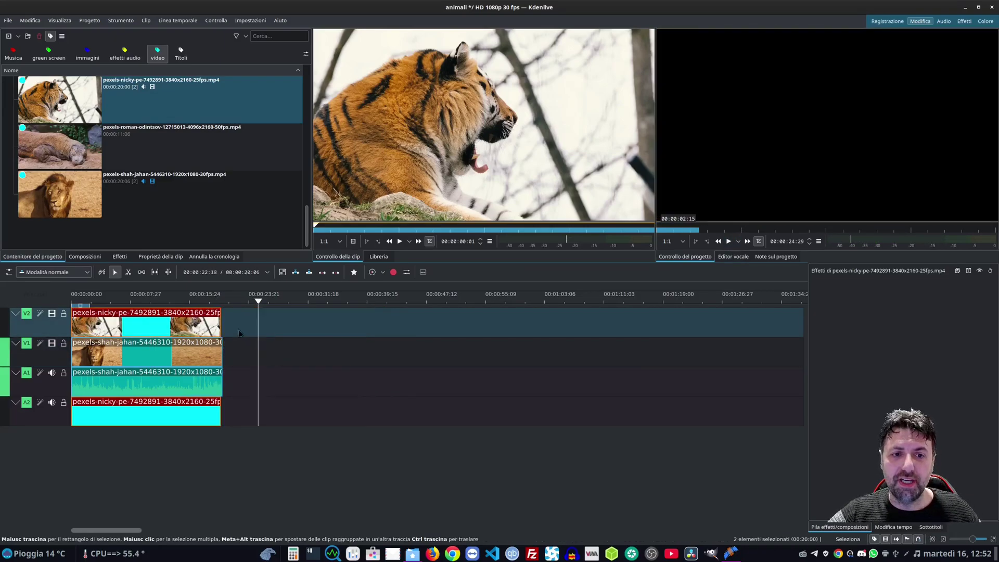
{"action": "left_click", "coordinate": [728, 241]}
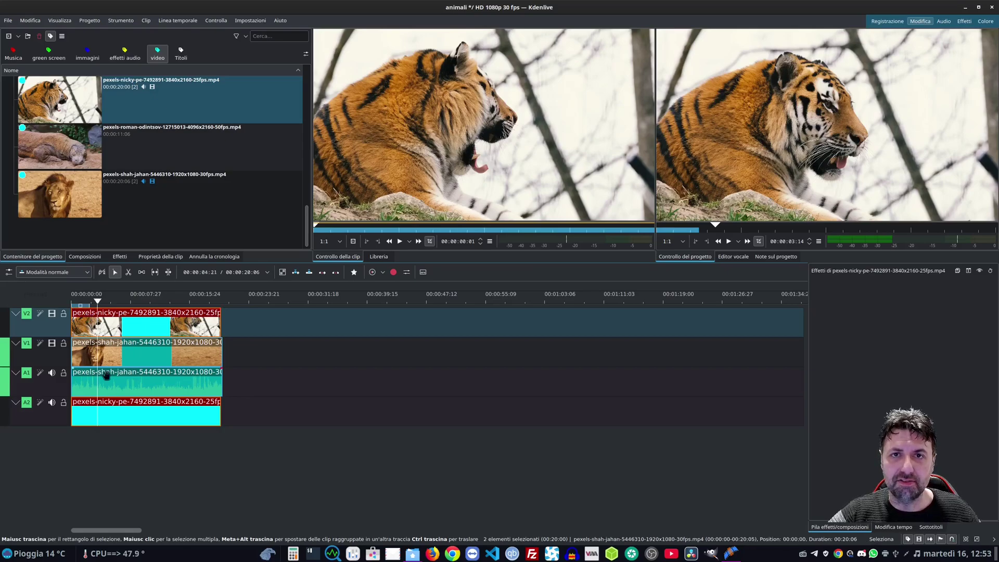
{"action": "left_click", "coordinate": [107, 375]}
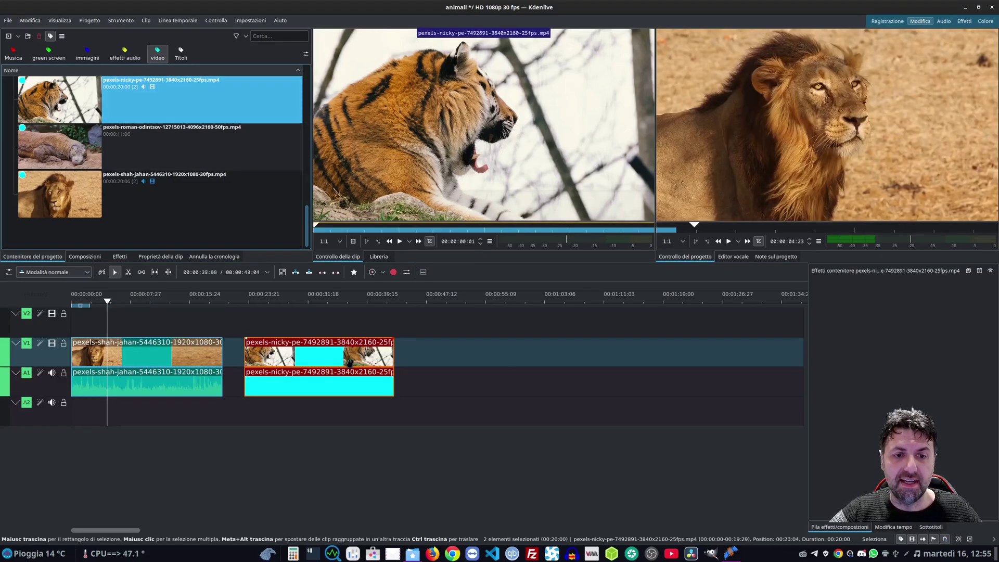
Preview the tiger clip in the clip monitor and load the lion clip to compare its audio waveform
{"action": "left_click", "coordinate": [400, 241]}
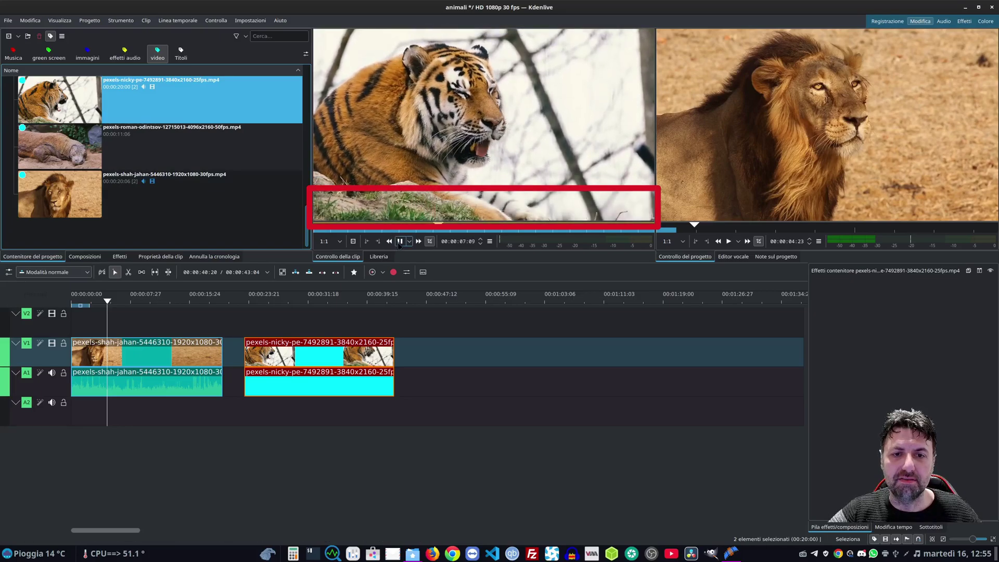
{"action": "left_click", "coordinate": [156, 197]}
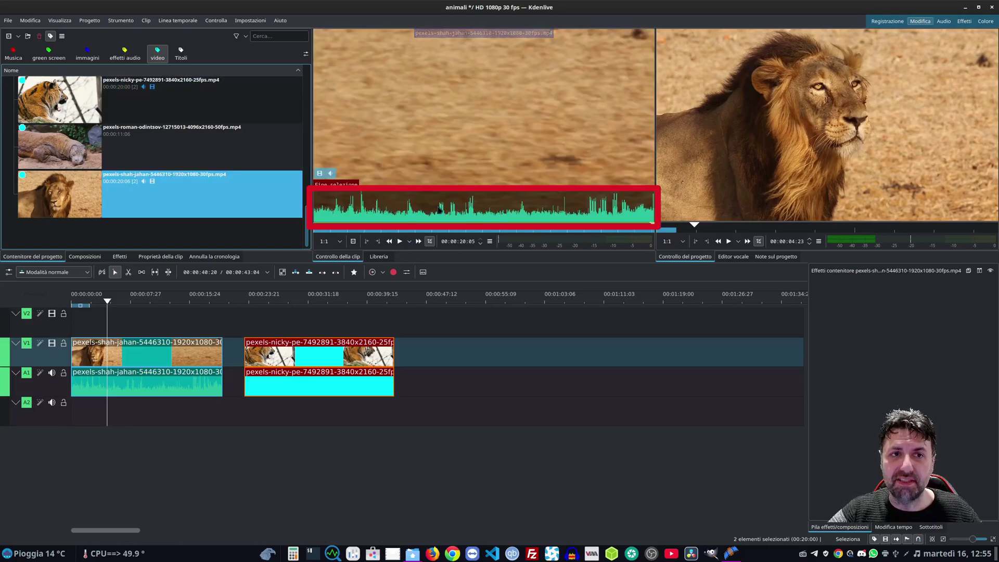
Ungroup the tiger clip on the timeline to separate its video from its audio
{"action": "left_click", "coordinate": [323, 359]}
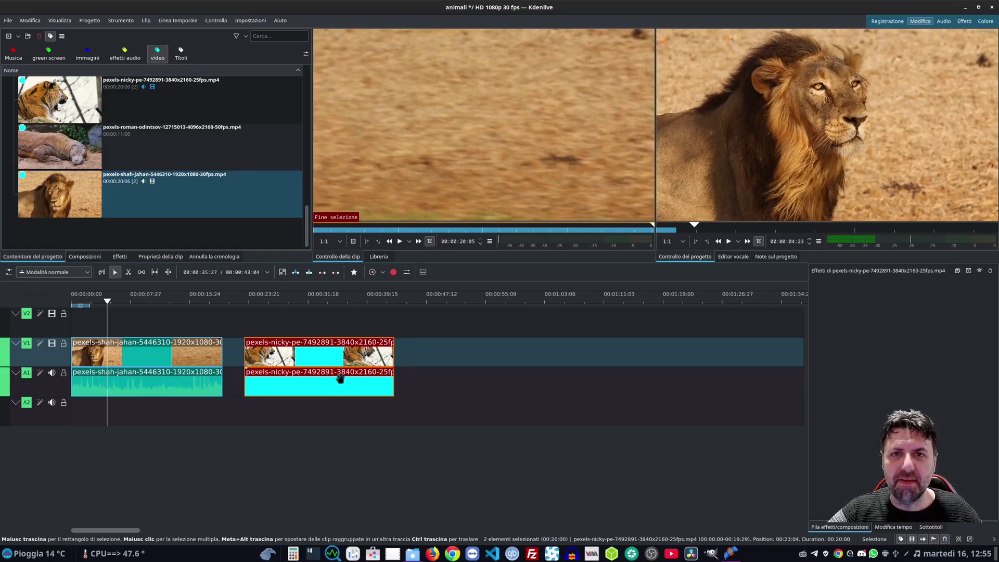
{"action": "right_click", "coordinate": [326, 360]}
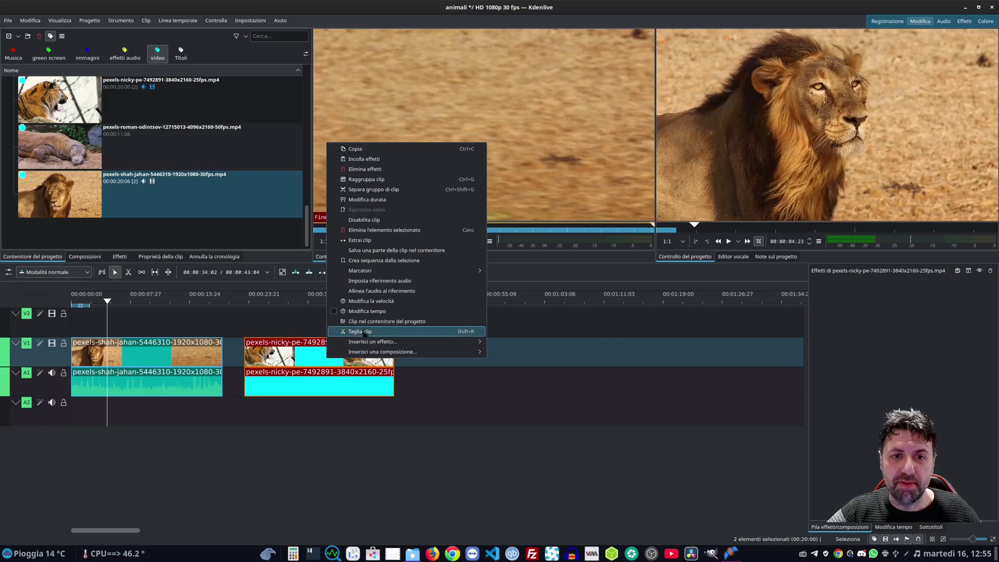
{"action": "left_click", "coordinate": [397, 190]}
Shift the tiger's video and audio parts independently along the timeline, and move the audio part under the video on A2
{"action": "left_click_drag", "start_coordinate": [312, 354], "coordinate": [463, 354]}
{"action": "left_click_drag", "start_coordinate": [396, 387], "coordinate": [591, 385]}
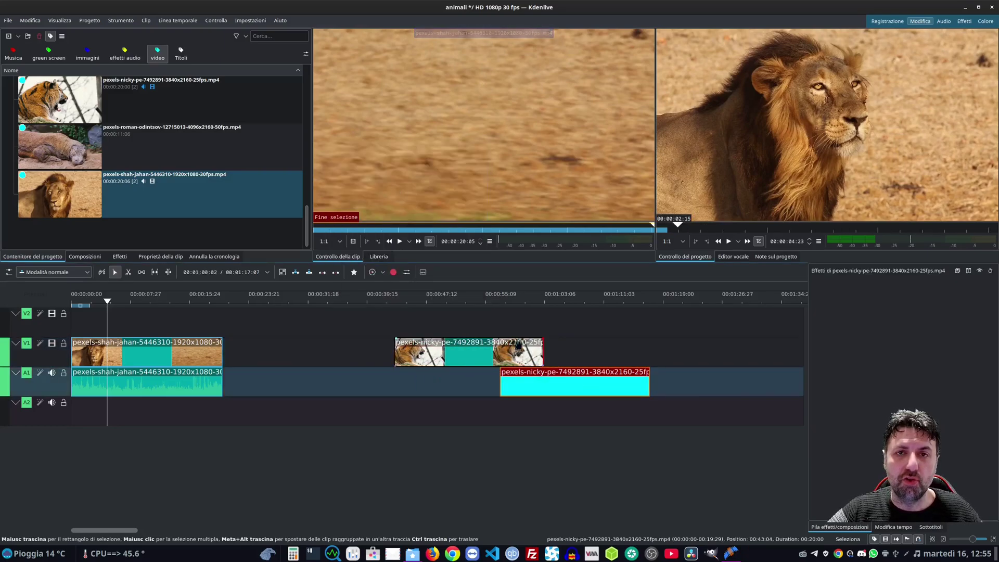
{"action": "left_click_drag", "start_coordinate": [520, 354], "coordinate": [395, 353]}
{"action": "left_click_drag", "start_coordinate": [539, 389], "coordinate": [335, 407]}
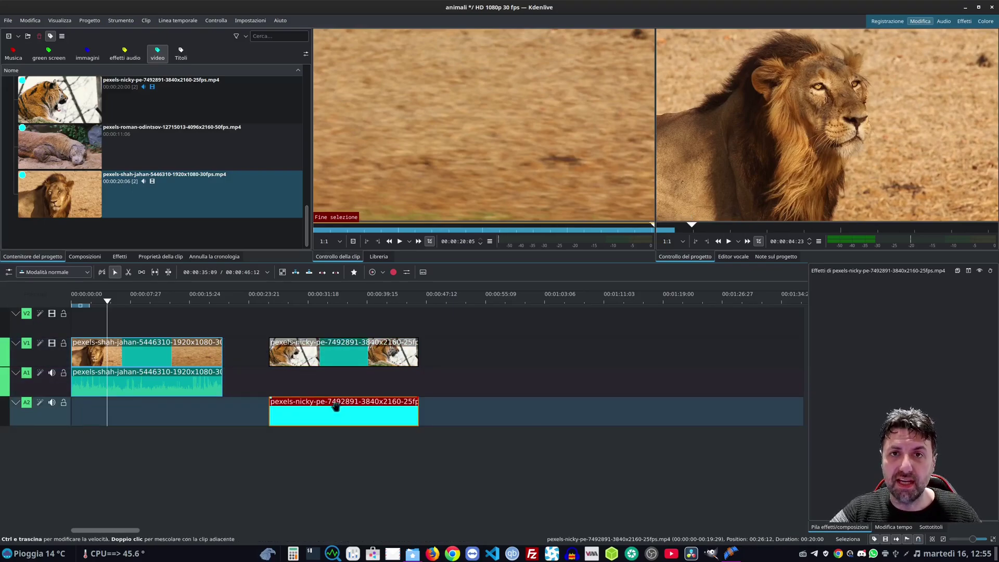
Delete the tiger clip's audio part and move its video to the start of V2, above the lion clip
{"action": "key", "text": "Delete"}
{"action": "left_click_drag", "start_coordinate": [333, 356], "coordinate": [66, 314]}
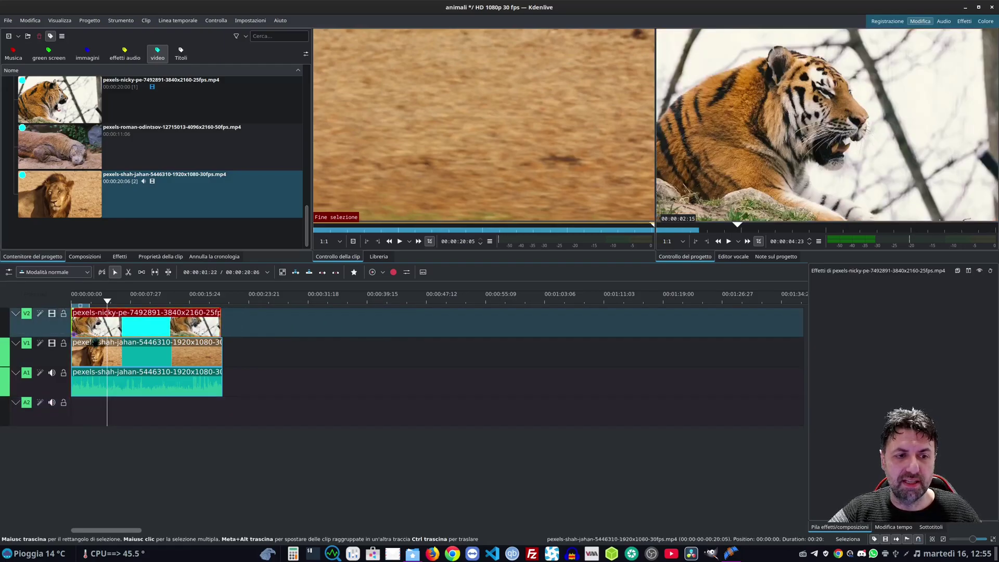
Add the "Palace of Roses" music file from the MUSICA folder to the start of track A2
{"action": "left_click", "coordinate": [157, 53]}
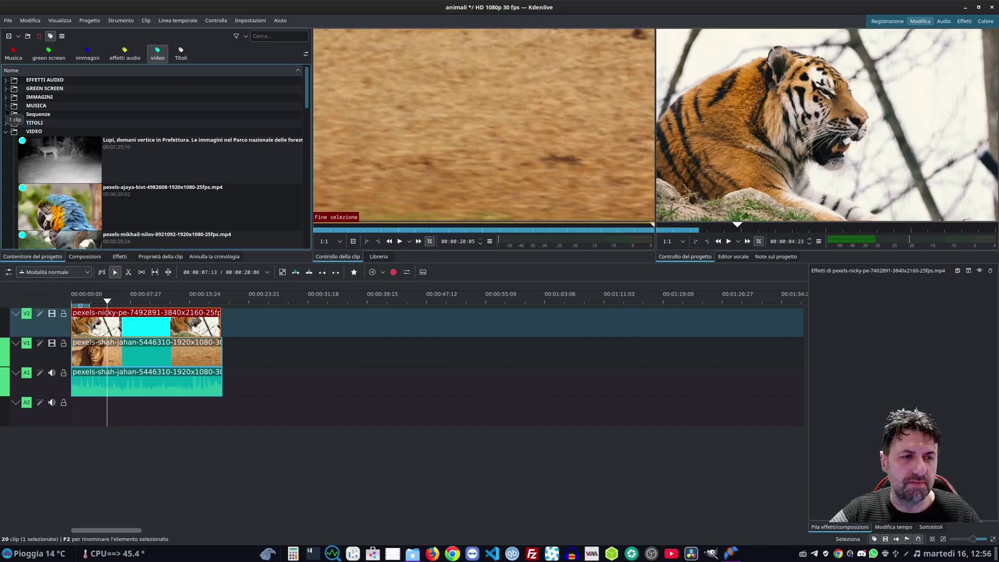
{"action": "left_click", "coordinate": [7, 106]}
{"action": "left_click_drag", "start_coordinate": [51, 134], "coordinate": [120, 418]}
Play the project from the beginning to check the tiger video with the music, and pause it
{"action": "key", "text": "Home"}
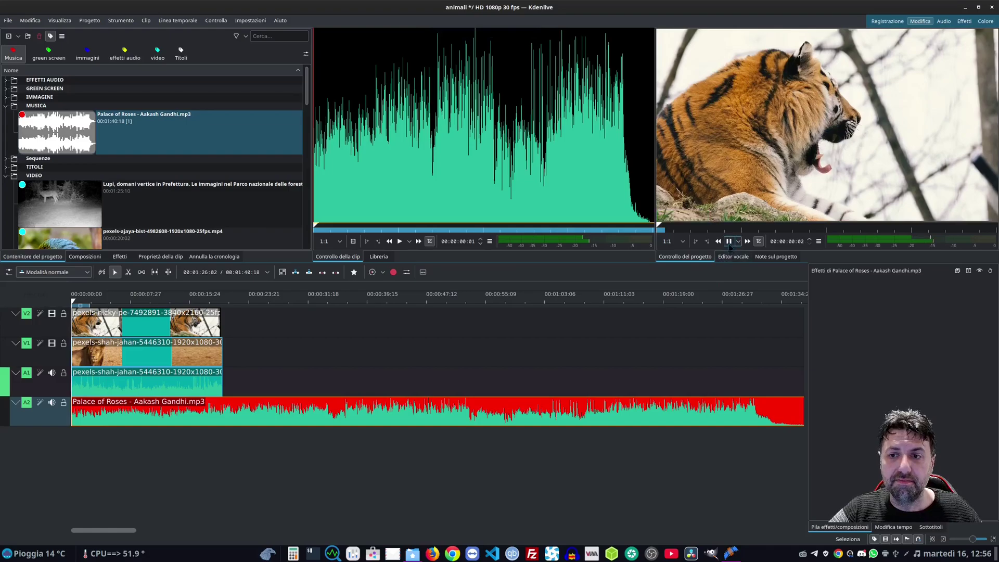
{"action": "left_click", "coordinate": [728, 241]}
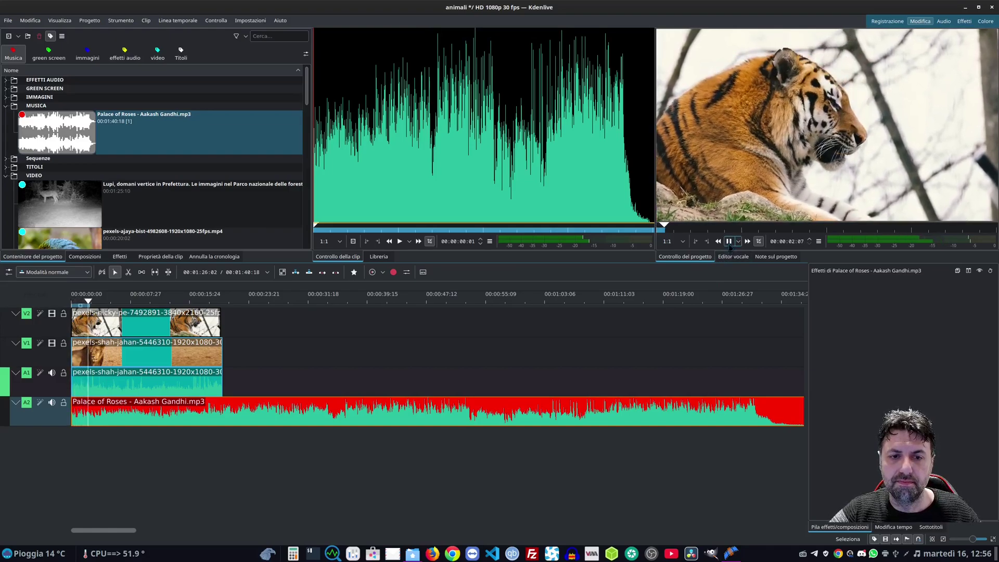
{"action": "left_click", "coordinate": [729, 243]}
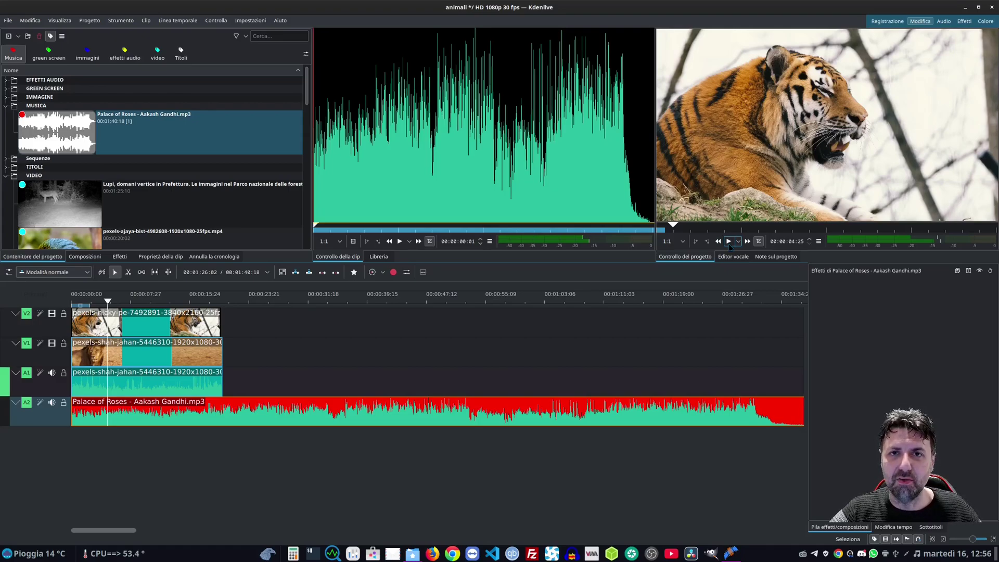
Name track V2 "TITOLI" and track V1 "VIDEO"
{"action": "scroll", "coordinate": [157, 182], "scroll_direction": "down", "scroll_amount": 10}
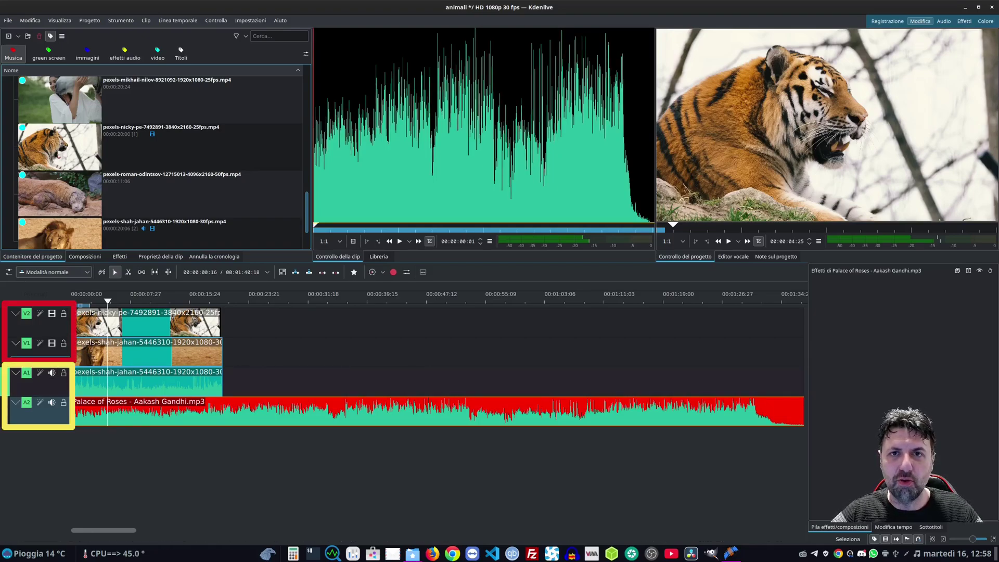
{"action": "left_click", "coordinate": [52, 332]}
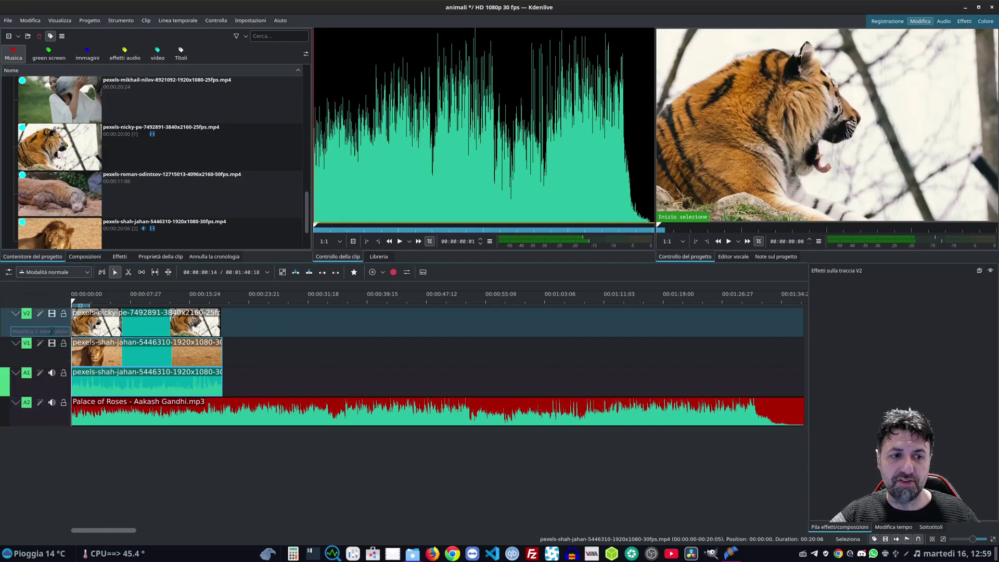
{"action": "left_click", "coordinate": [52, 331]}
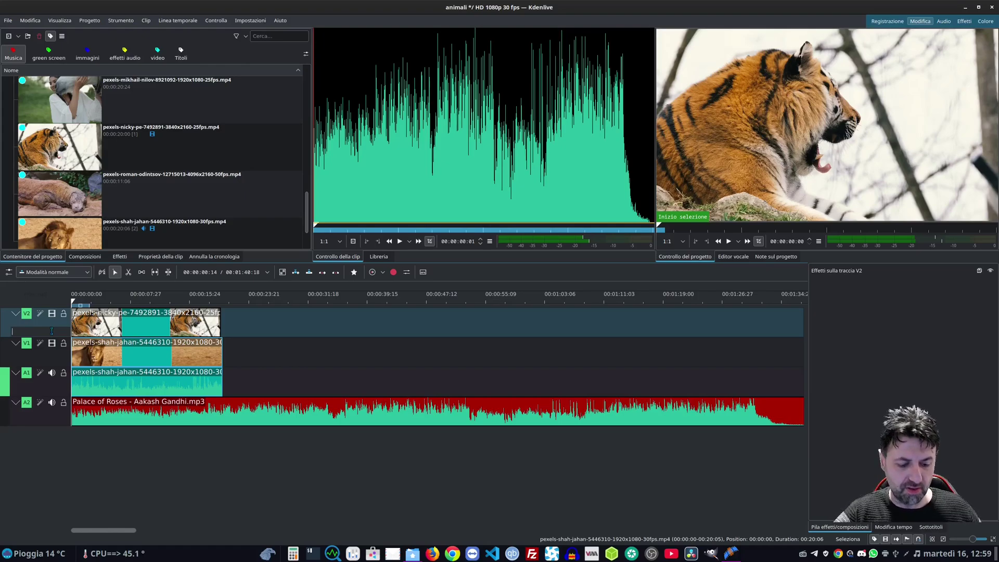
{"action": "type", "text": "TITOLI"}
{"action": "left_click", "coordinate": [49, 361]}
{"action": "type", "text": "VIDEO"}
Name track A2 "MUSICA" and track A1 "EFFETTI"
{"action": "left_click", "coordinate": [38, 420]}
{"action": "type", "text": "MU"}
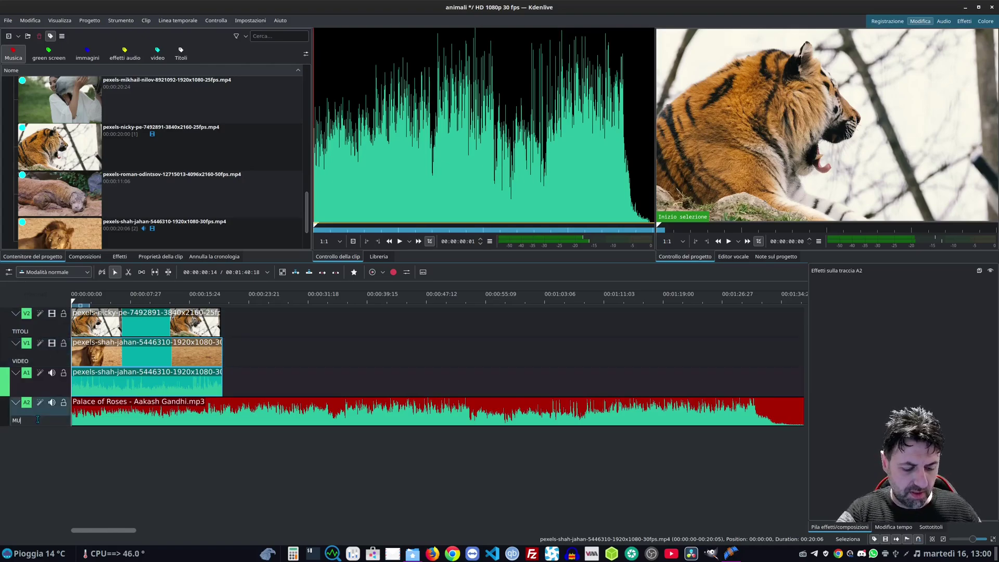
{"action": "type", "text": "SIC"}
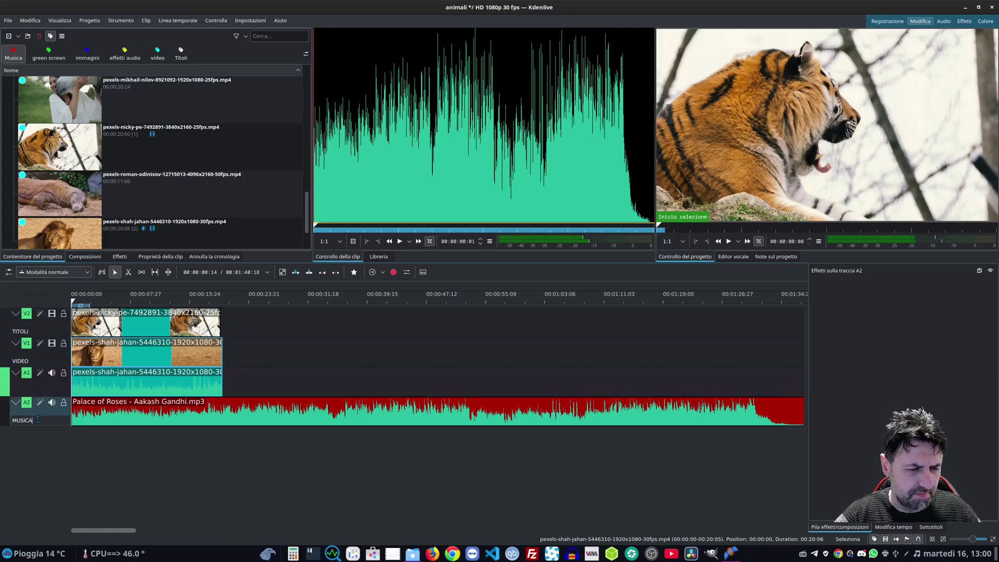
{"action": "type", "text": "A"}
{"action": "left_click", "coordinate": [43, 391]}
{"action": "type", "text": "EFFETTI"}
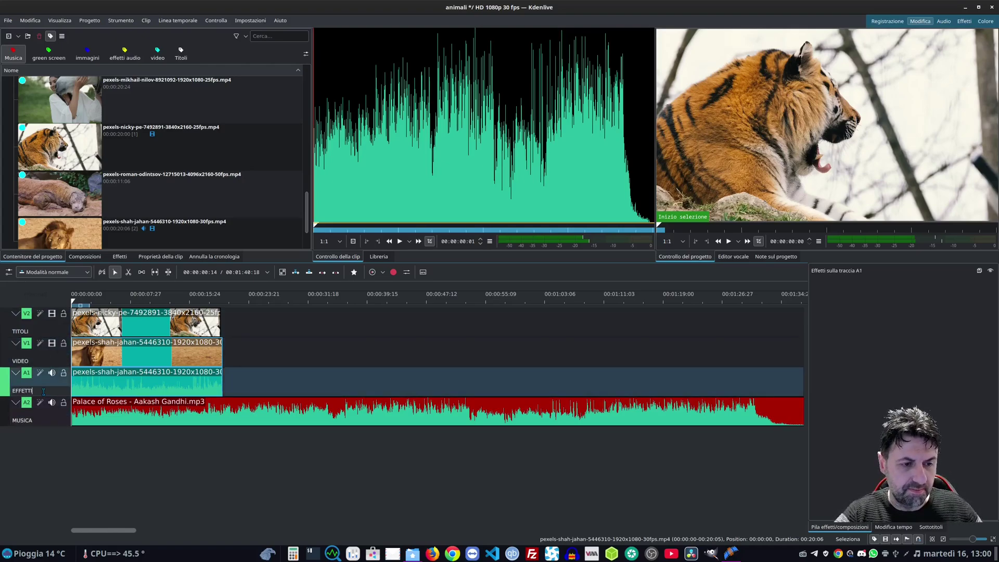
{"action": "key", "text": "Return"}
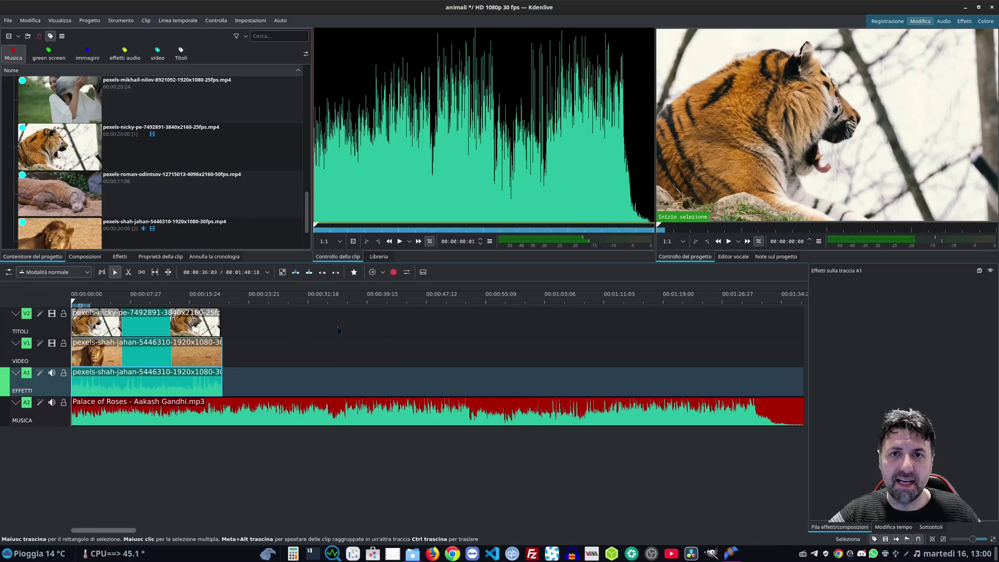
Hide the video of the TITOLI track (V2)
{"action": "left_click", "coordinate": [52, 314]}
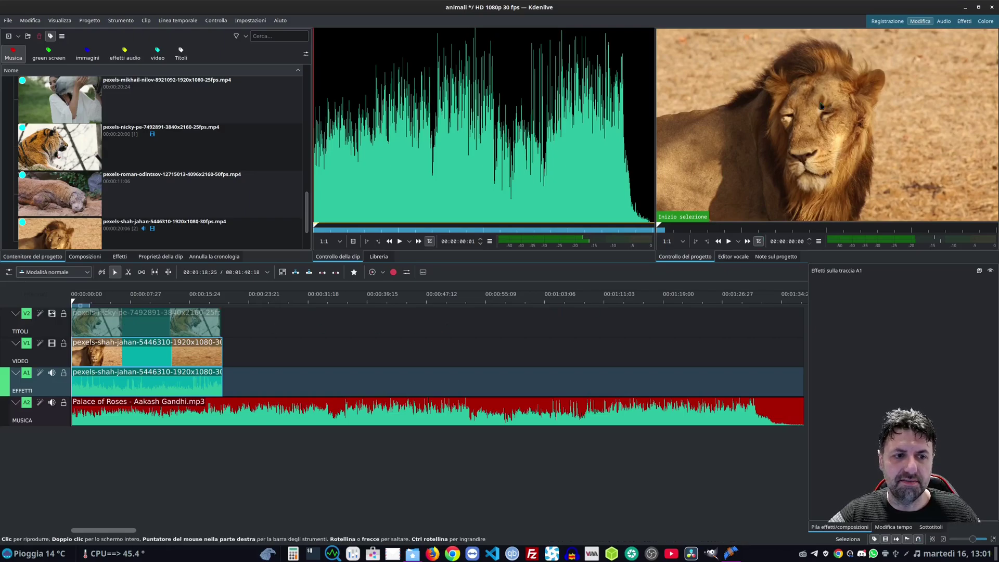
Show the TITOLI track's video again and play the project briefly with the MUSICA track muted, restoring its sound at the end
{"action": "left_click", "coordinate": [52, 314]}
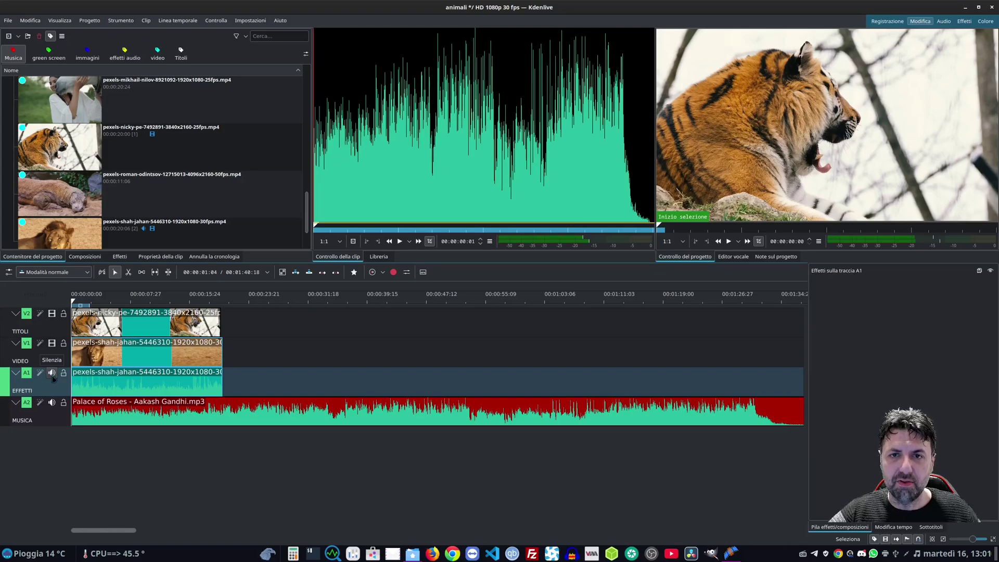
{"action": "left_click", "coordinate": [52, 402]}
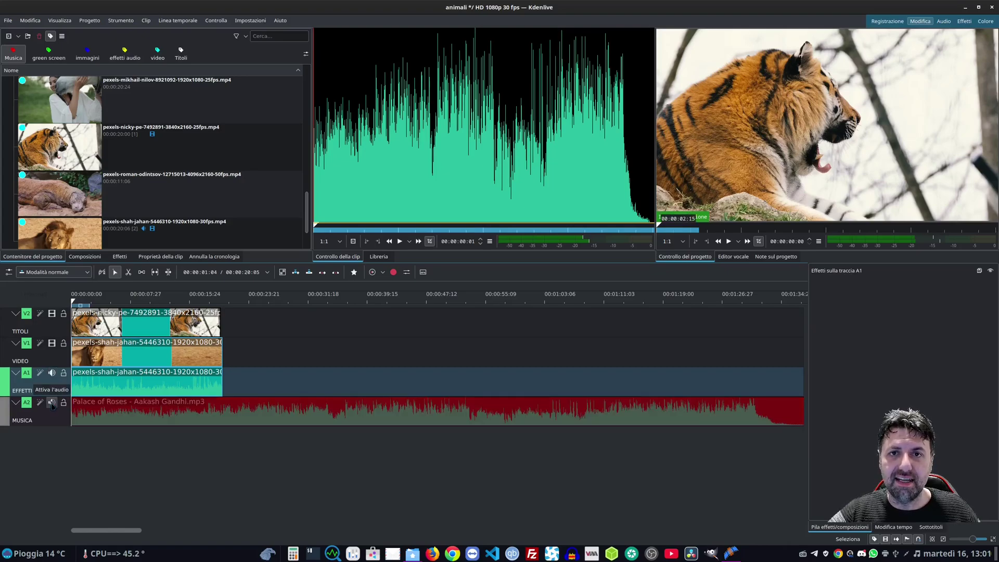
{"action": "left_click", "coordinate": [729, 242]}
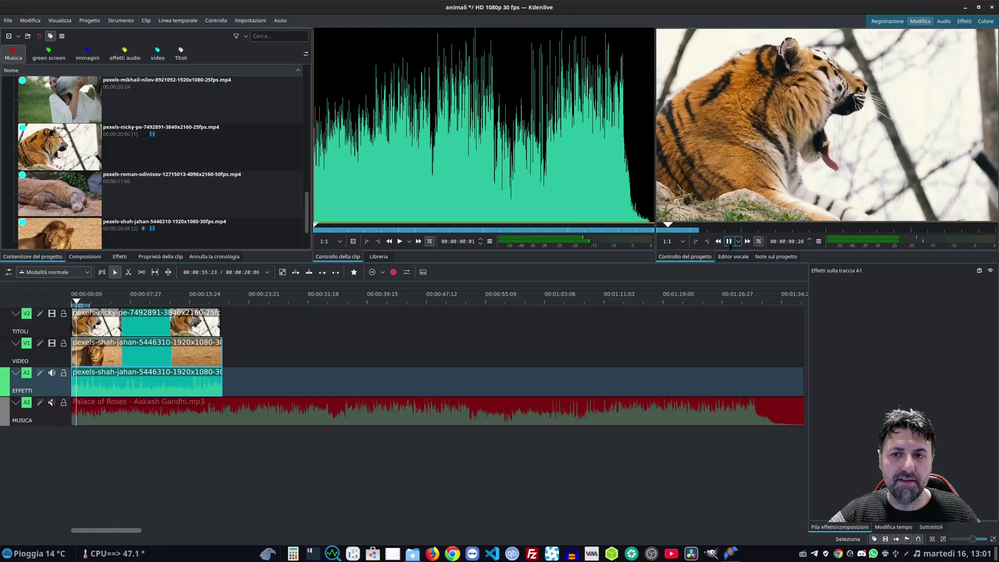
{"action": "left_click", "coordinate": [729, 242]}
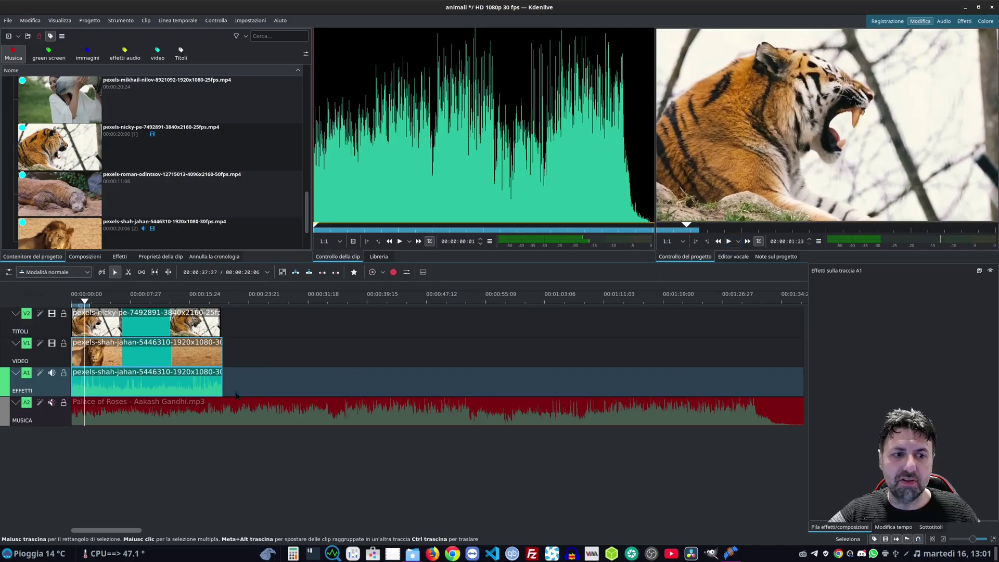
{"action": "left_click", "coordinate": [52, 405]}
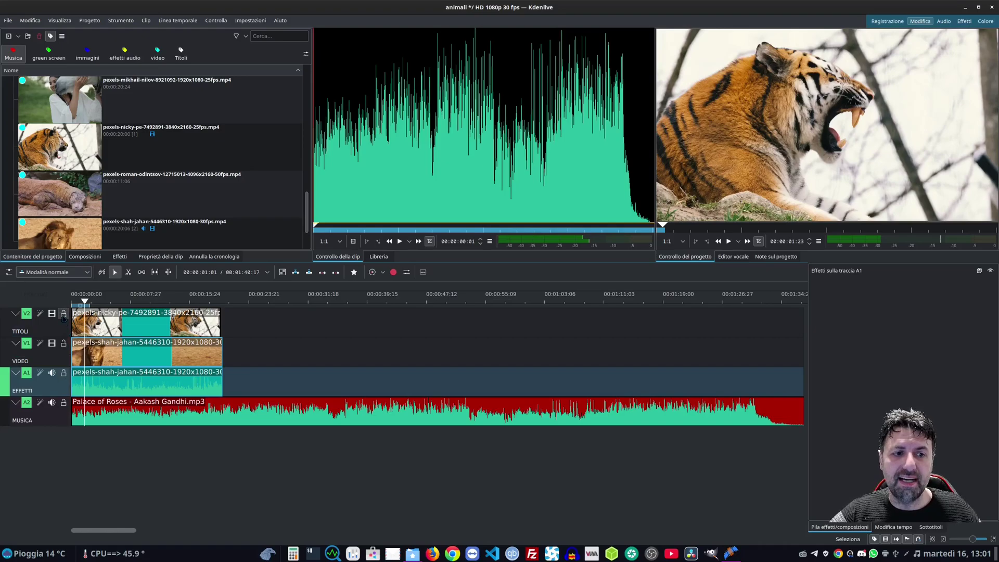
Lock the TITOLI track, try to select its tiger clip, and undo the last change
{"action": "left_click", "coordinate": [87, 325]}
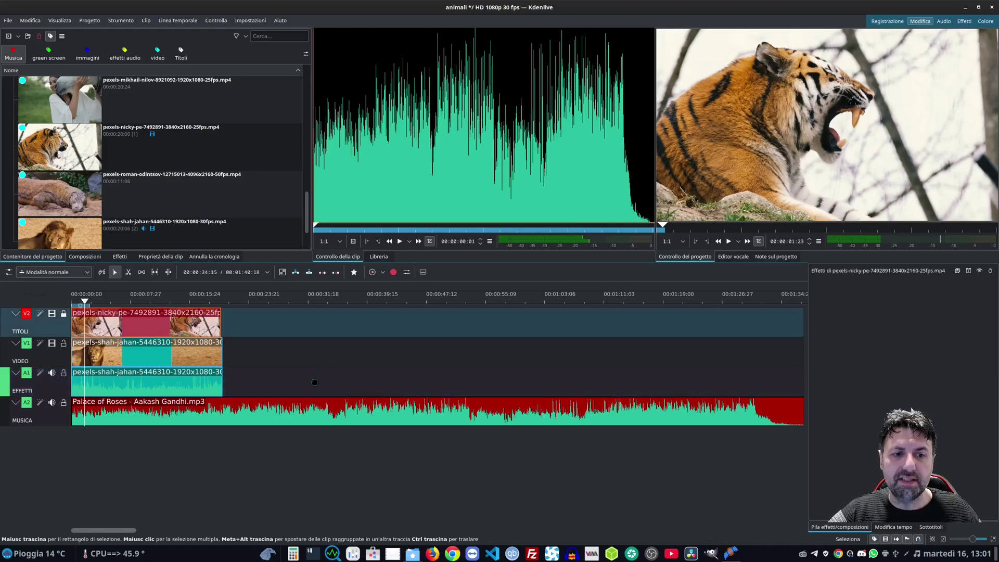
{"action": "left_click", "coordinate": [246, 369]}
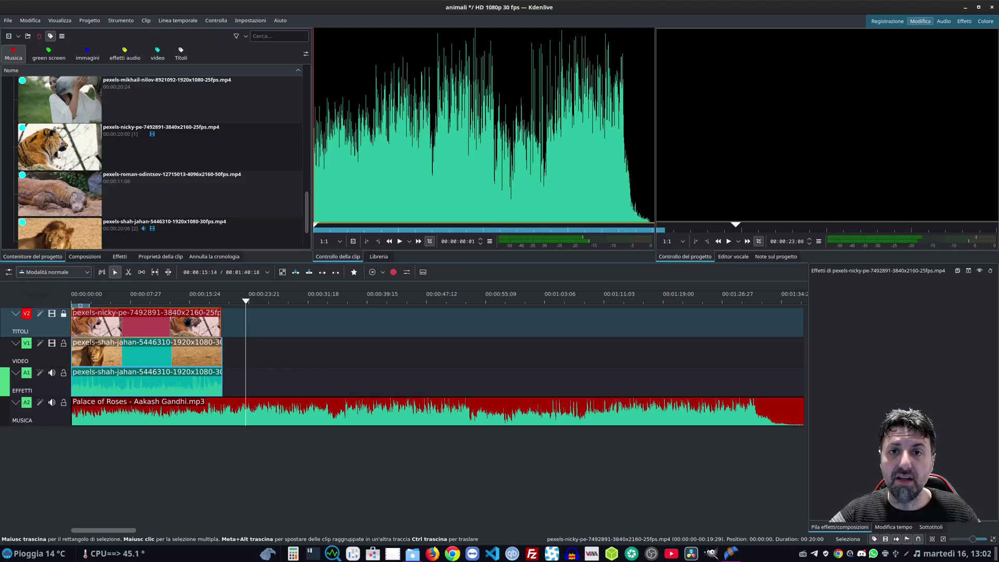
{"action": "key", "text": "ctrl+z"}
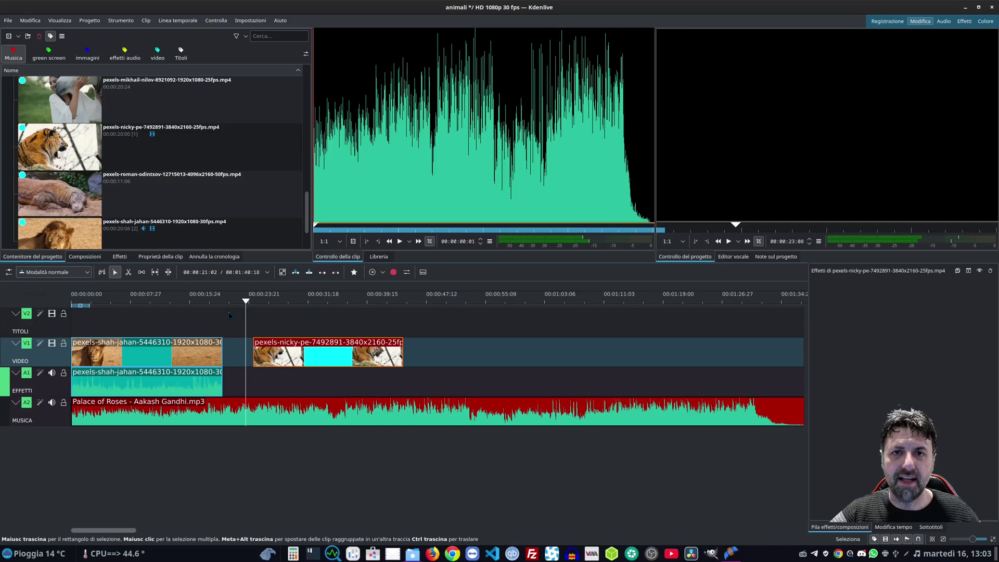
Play the end of the lion clip on the VIDEO track into the gap before the tiger clip, and pause
{"action": "left_click", "coordinate": [214, 296]}
{"action": "left_click", "coordinate": [728, 241]}
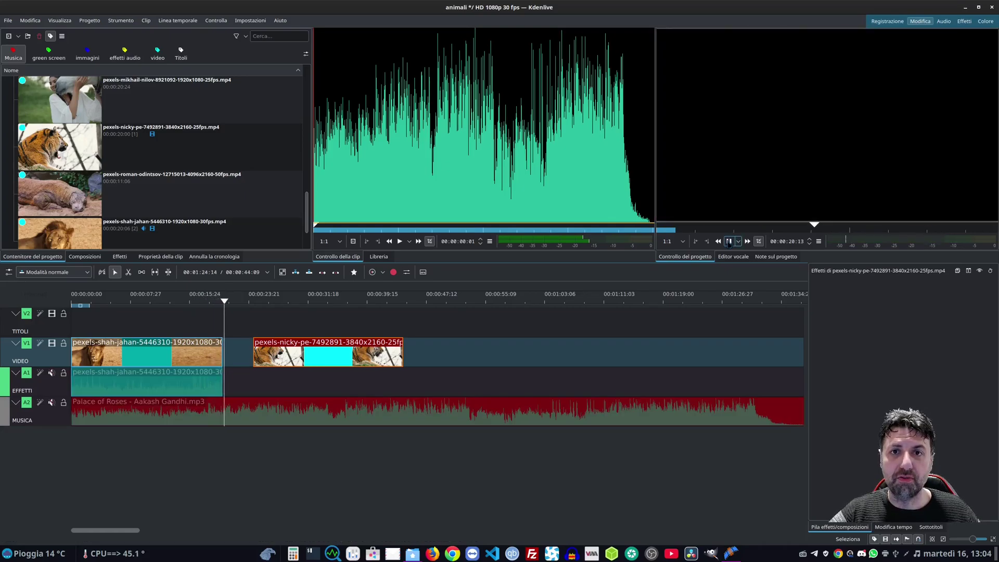
{"action": "left_click", "coordinate": [729, 241]}
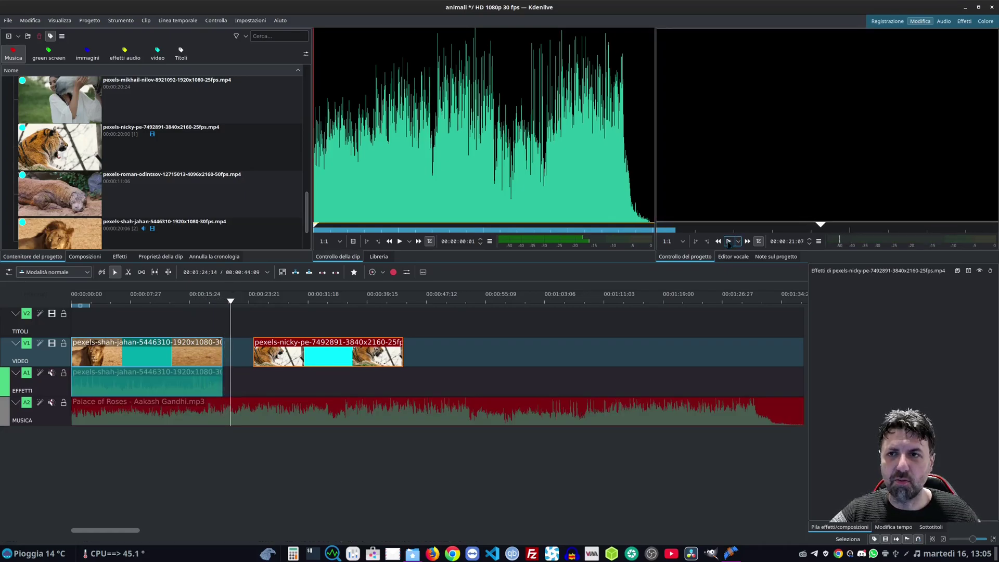
Add a fade-out at the end of the lion clip, lengthen it to about 7:09, and play it back
{"action": "left_click_drag", "start_coordinate": [221, 341], "coordinate": [206, 344]}
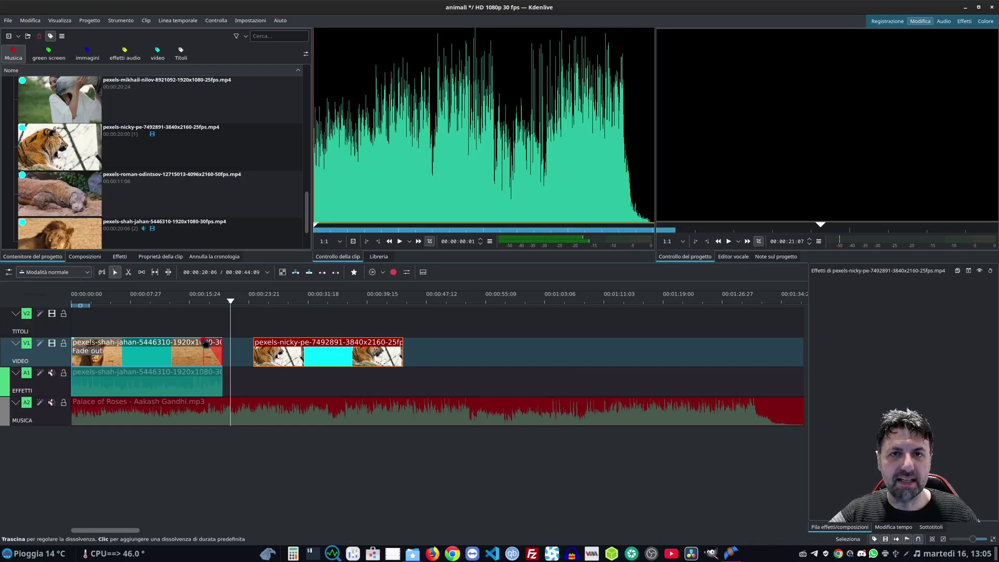
{"action": "mouse_move", "coordinate": [206, 344]}
{"action": "left_mouse_down"}
{"action": "mouse_move", "coordinate": [225, 343]}
{"action": "mouse_move", "coordinate": [206, 345]}
{"action": "left_mouse_up"}
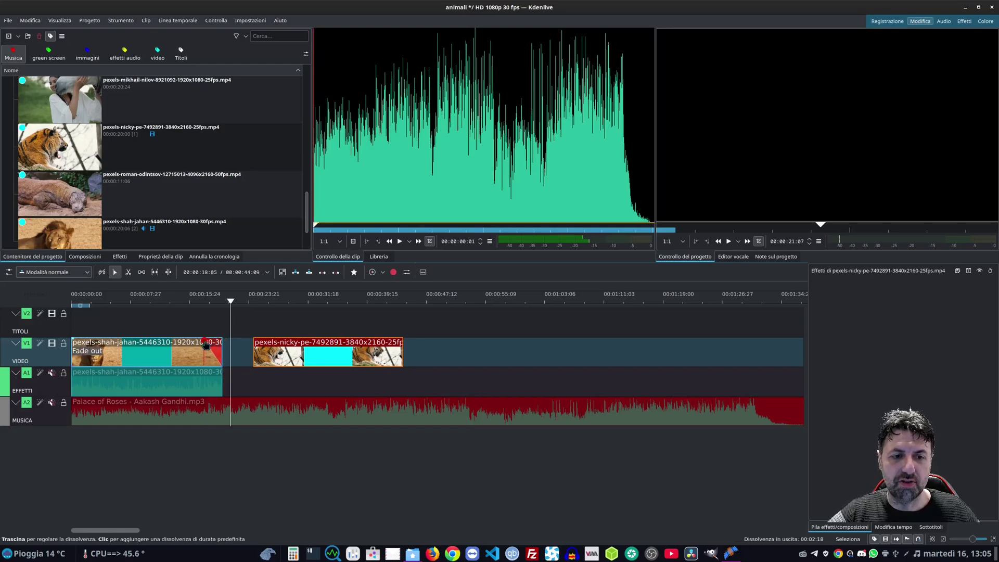
{"action": "left_click", "coordinate": [729, 241]}
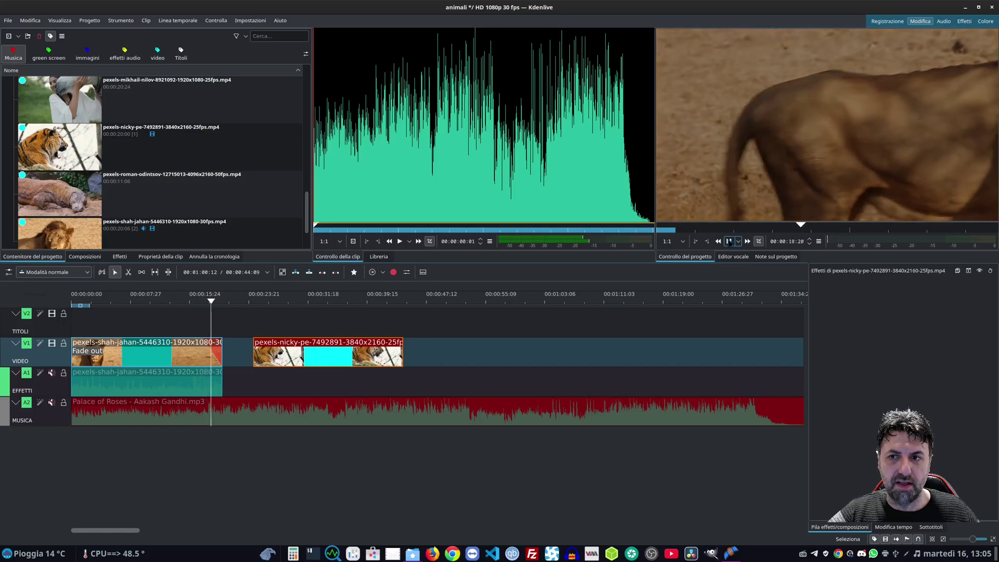
{"action": "left_click", "coordinate": [729, 241]}
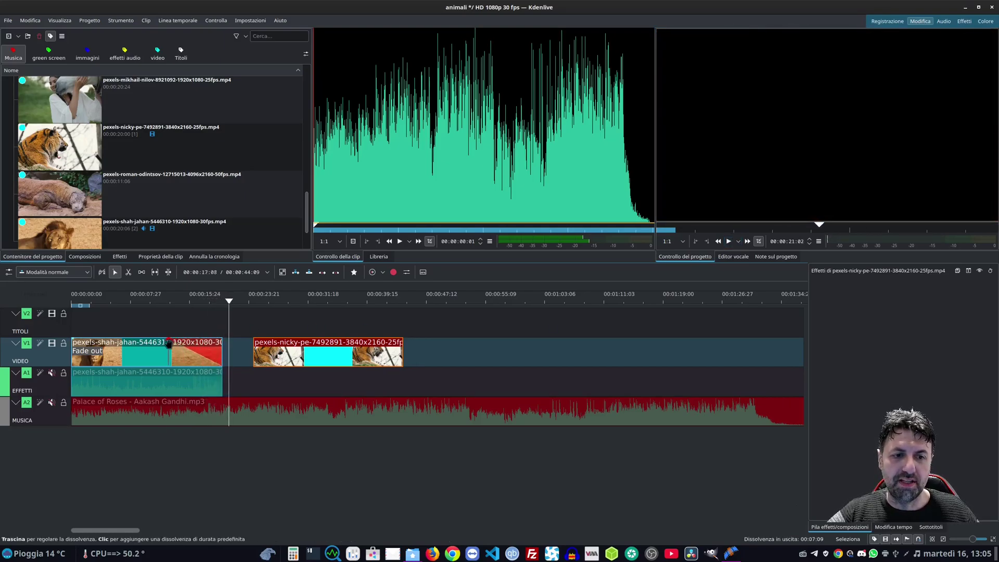
{"action": "left_click", "coordinate": [163, 300]}
{"action": "left_click", "coordinate": [729, 241]}
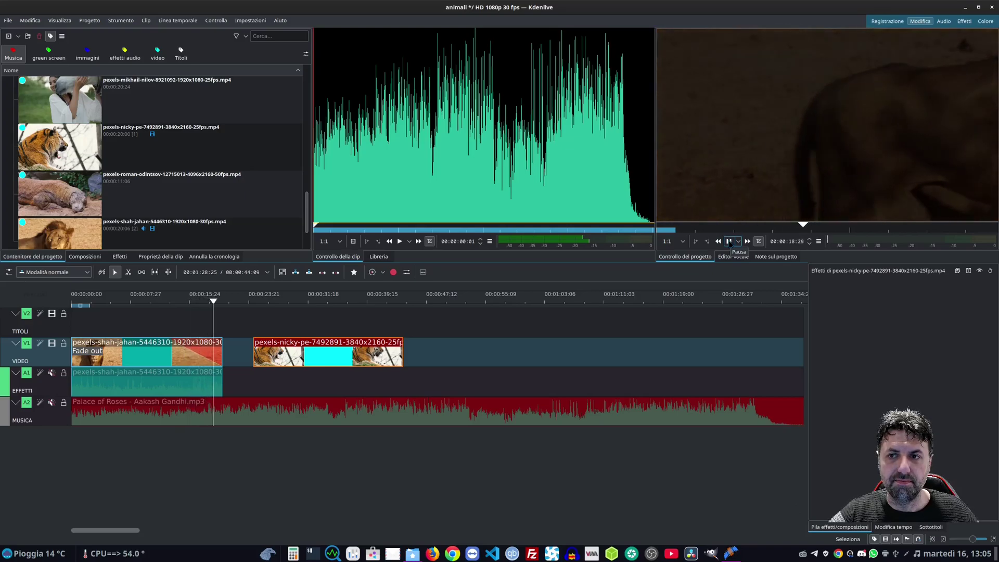
Try a fade-in at the start of the lion clip and play it from the beginning
{"action": "left_click", "coordinate": [197, 346]}
{"action": "left_click", "coordinate": [73, 340]}
{"action": "left_click", "coordinate": [718, 241]}
{"action": "left_click", "coordinate": [729, 241]}
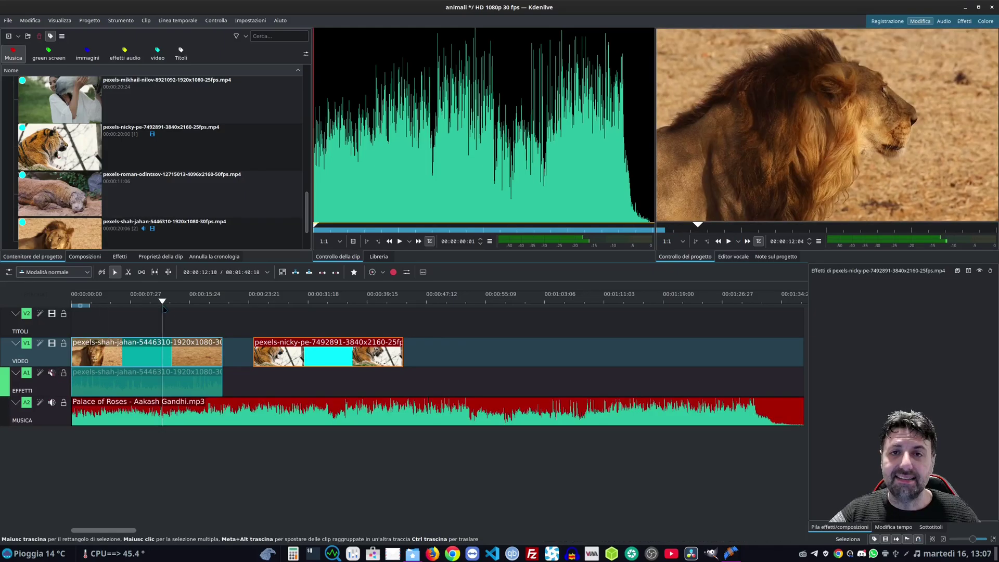
Play the project from the beginning to hear how the music starts, and pause it
{"action": "key", "text": "Home"}
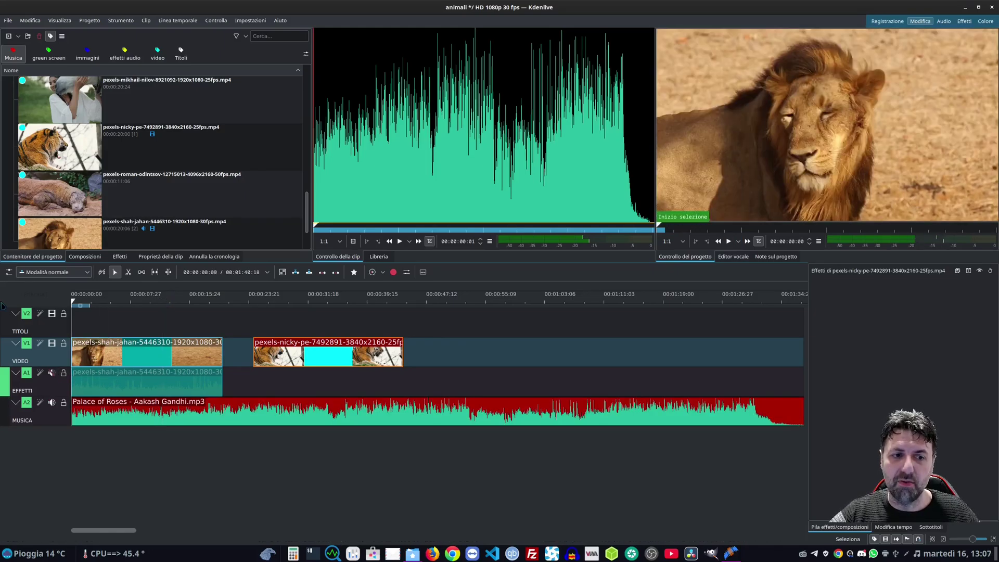
{"action": "left_click", "coordinate": [730, 242]}
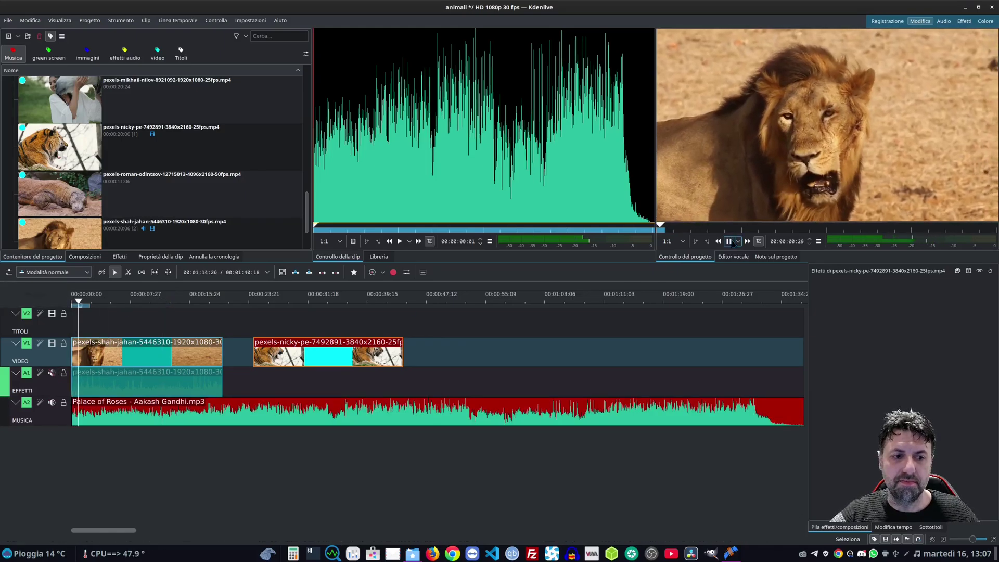
{"action": "key", "text": "space"}
Add a fade-in at the start of the Palace of Roses music clip and play the project from the beginning to check it
{"action": "left_click_drag", "start_coordinate": [73, 398], "coordinate": [96, 394]}
{"action": "key", "text": "Home"}
{"action": "left_click", "coordinate": [729, 242]}
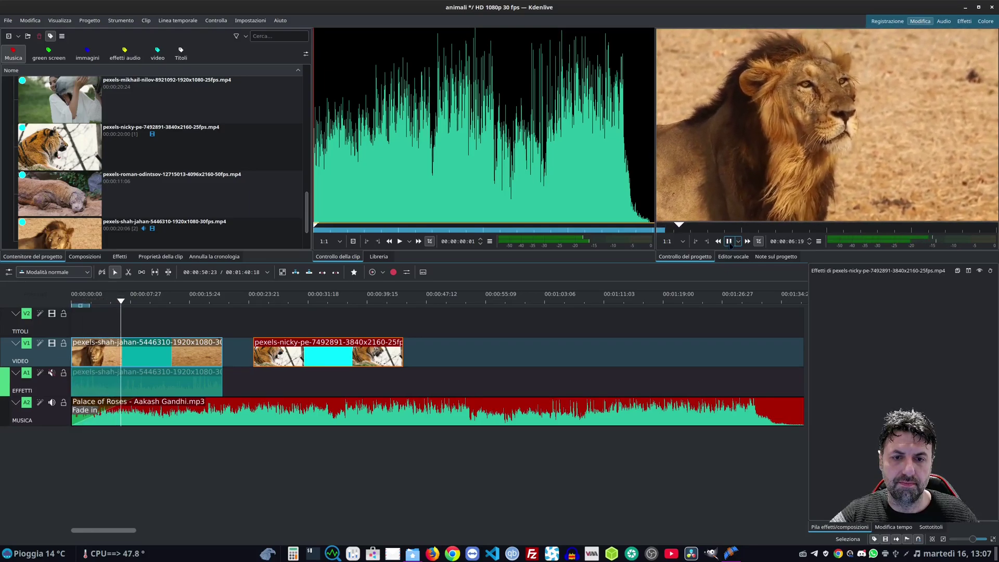
{"action": "left_click", "coordinate": [729, 241]}
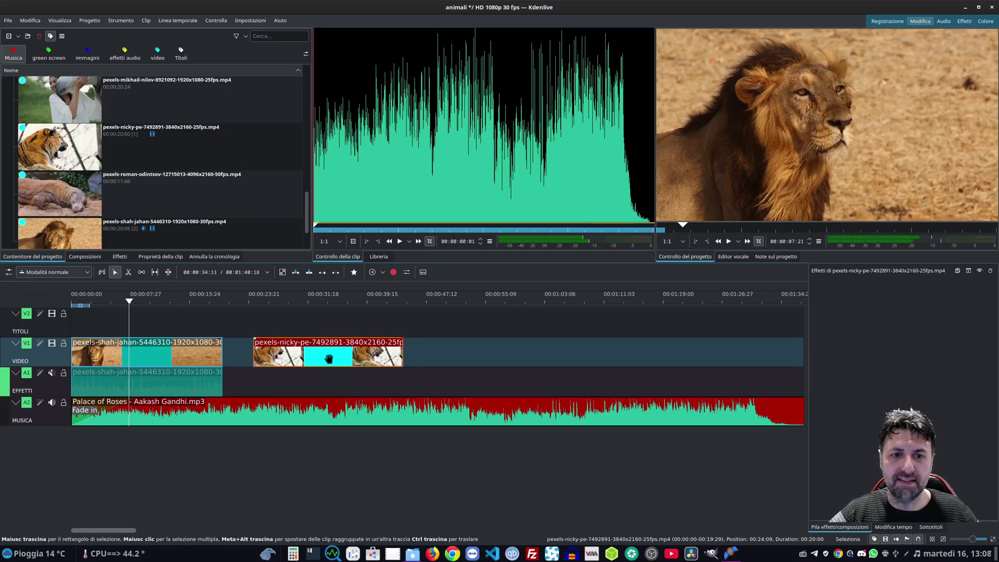
Move the tiger clip onto the TITOLI track at about 17:19, overlapping the end of the lion clip, and play the cut
{"action": "left_click_drag", "start_coordinate": [328, 358], "coordinate": [292, 326]}
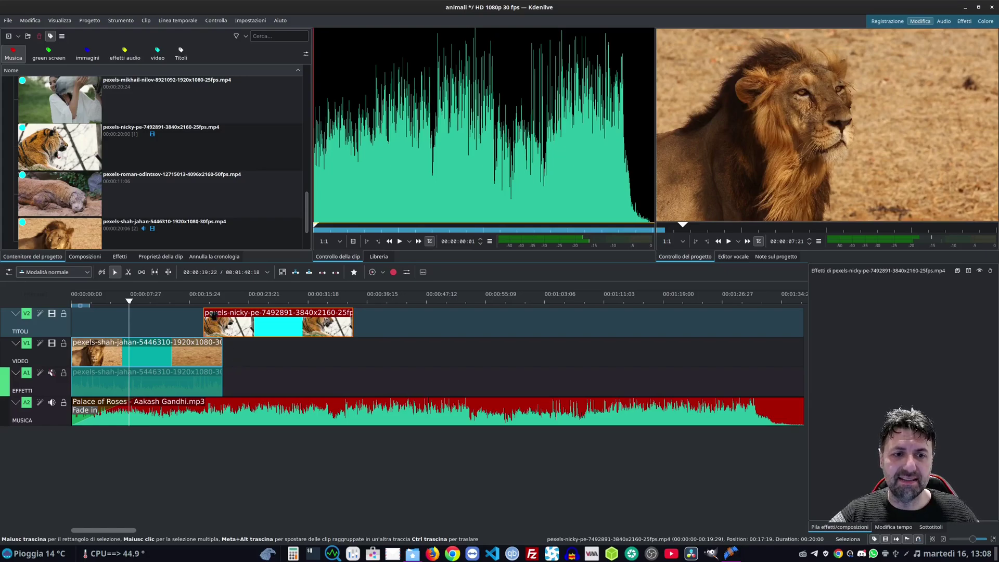
{"action": "left_click", "coordinate": [195, 299]}
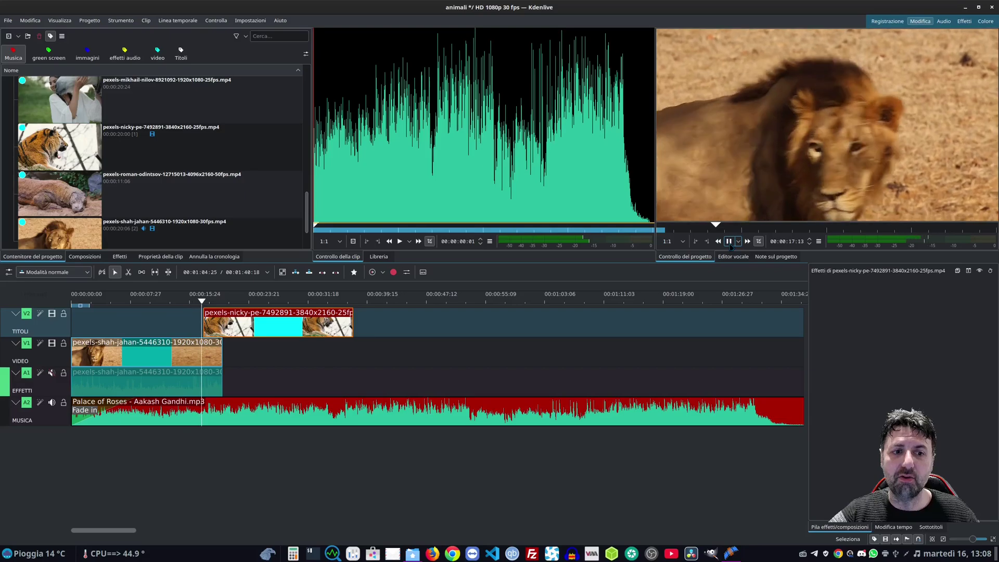
{"action": "left_click", "coordinate": [729, 242]}
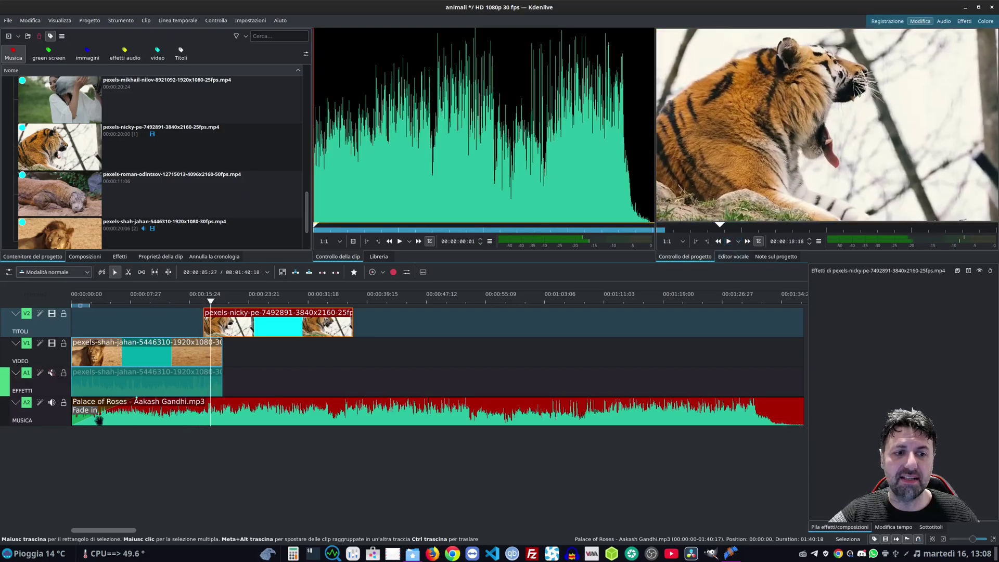
Mute the MUSICA track, add a Wipe composition where the tiger clip overlaps the lion clip, and play the transition
{"action": "left_click", "coordinate": [52, 404]}
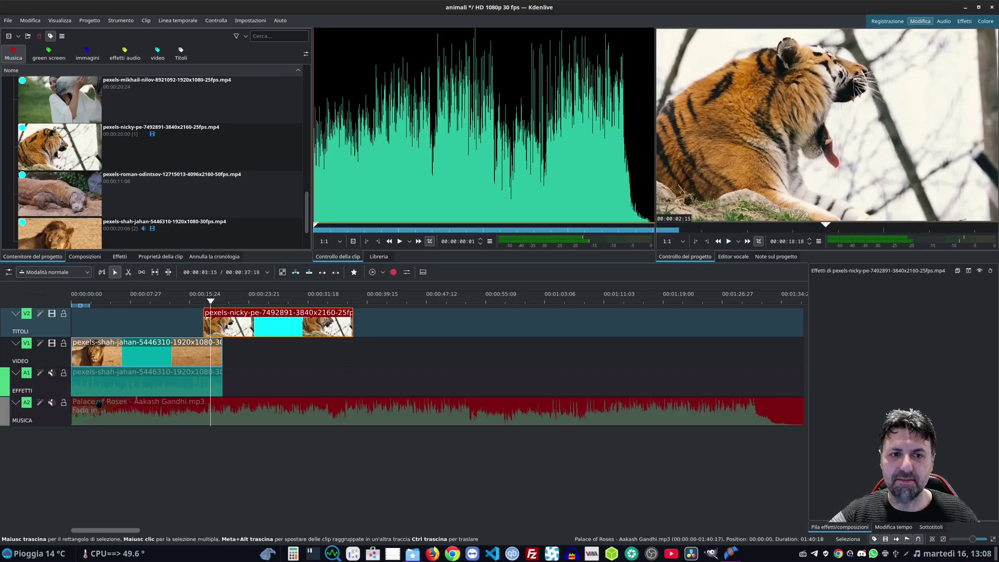
{"action": "left_click", "coordinate": [204, 337]}
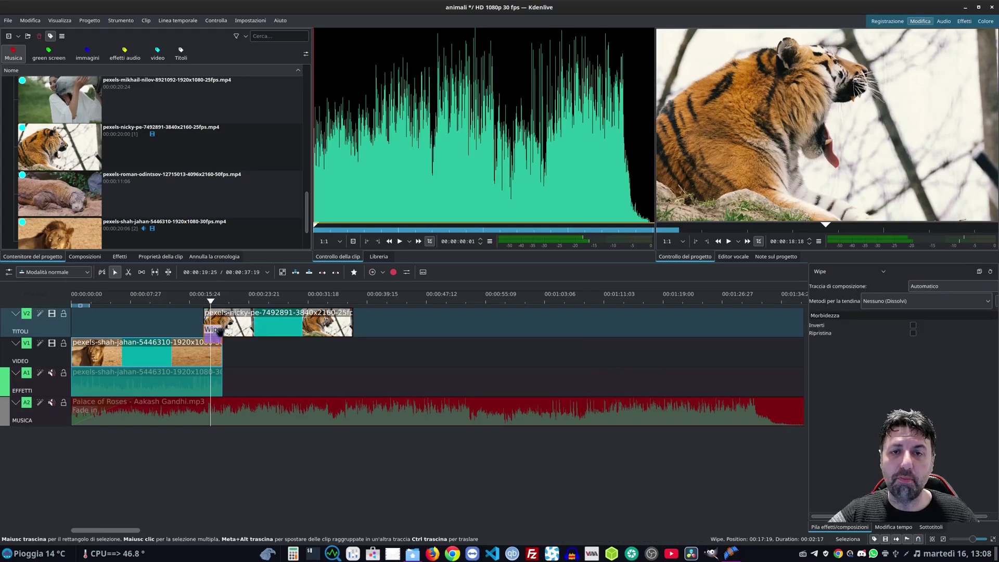
{"action": "left_click", "coordinate": [728, 242]}
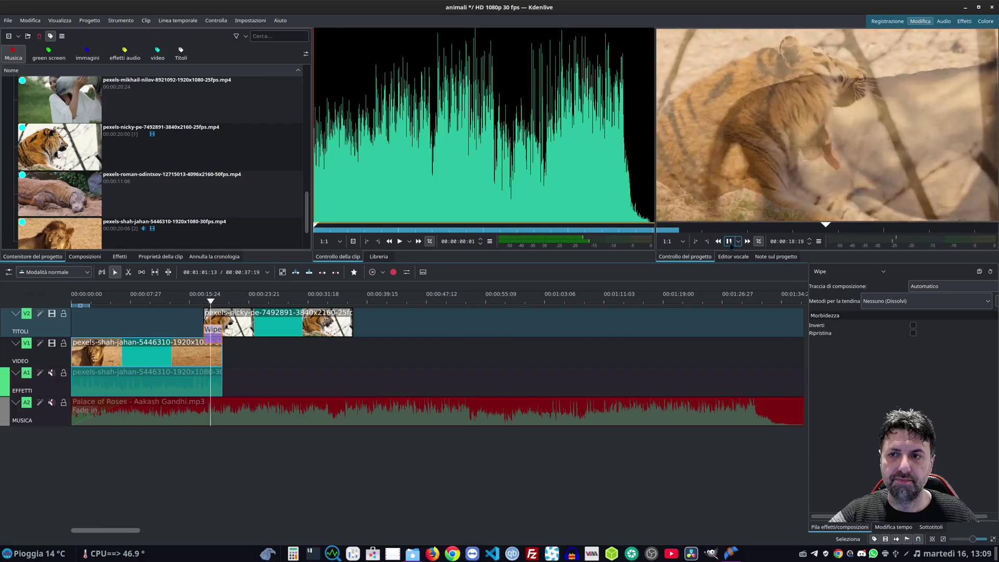
{"action": "left_click", "coordinate": [728, 242]}
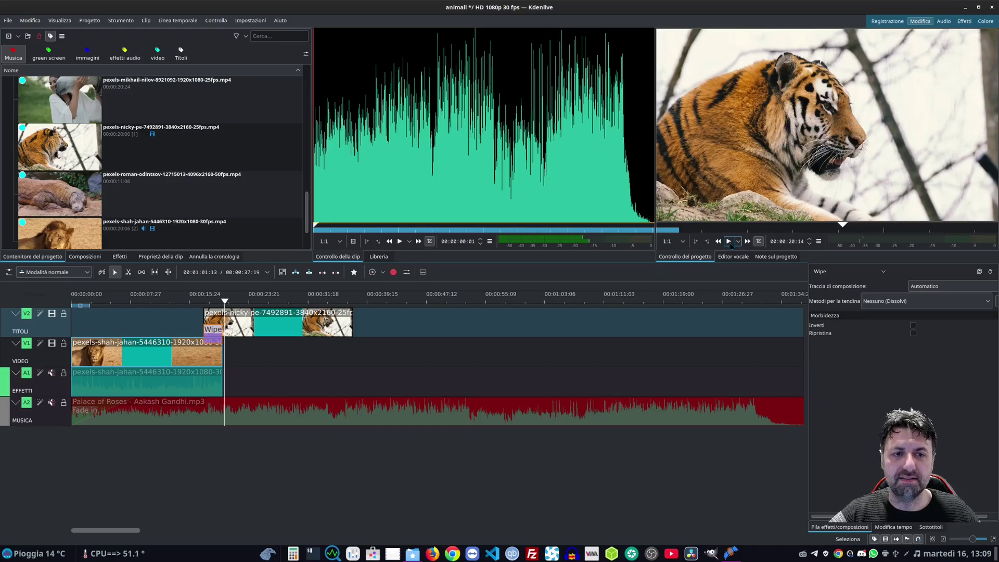
Try a longer overlap for the Wipe between the lion and tiger clips and play it back
{"action": "left_click_drag", "start_coordinate": [223, 332], "coordinate": [188, 332]}
{"action": "left_click", "coordinate": [188, 332]}
{"action": "left_click", "coordinate": [728, 242]}
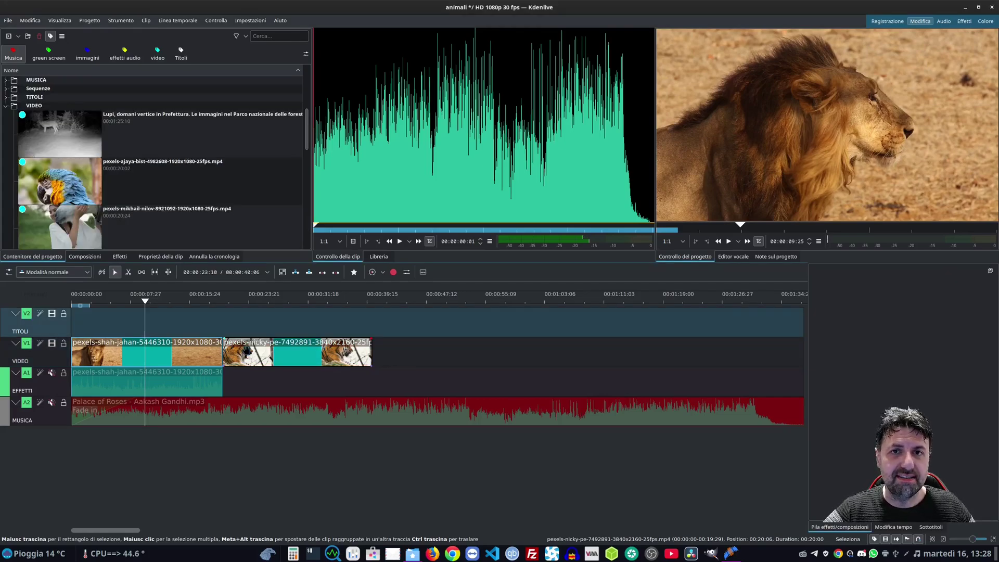
Put the tiger clip on TITOLI over the lion clip's end and the parrot clip on VIDEO under the tiger's end, with Wipes at both overlaps
{"action": "left_click_drag", "start_coordinate": [247, 352], "coordinate": [213, 337]}
{"action": "left_click", "coordinate": [213, 337]}
{"action": "left_click", "coordinate": [60, 182]}
{"action": "left_click_drag", "start_coordinate": [60, 182], "coordinate": [346, 354]}
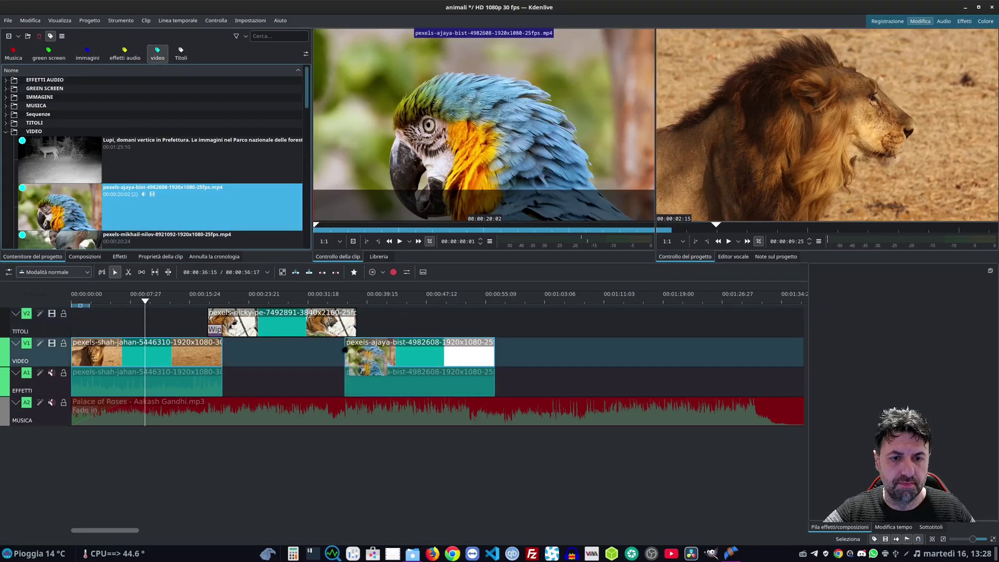
{"action": "left_click", "coordinate": [350, 337]}
Place clip 8921092 on TITOLI over the parrot clip's end and the Komodo dragon clip on VIDEO under its end, with Wipes at both overlaps
{"action": "left_click_drag", "start_coordinate": [72, 105], "coordinate": [487, 323]}
{"action": "left_click", "coordinate": [489, 336]}
{"action": "left_click", "coordinate": [49, 152]}
{"action": "left_click_drag", "start_coordinate": [49, 152], "coordinate": [637, 341]}
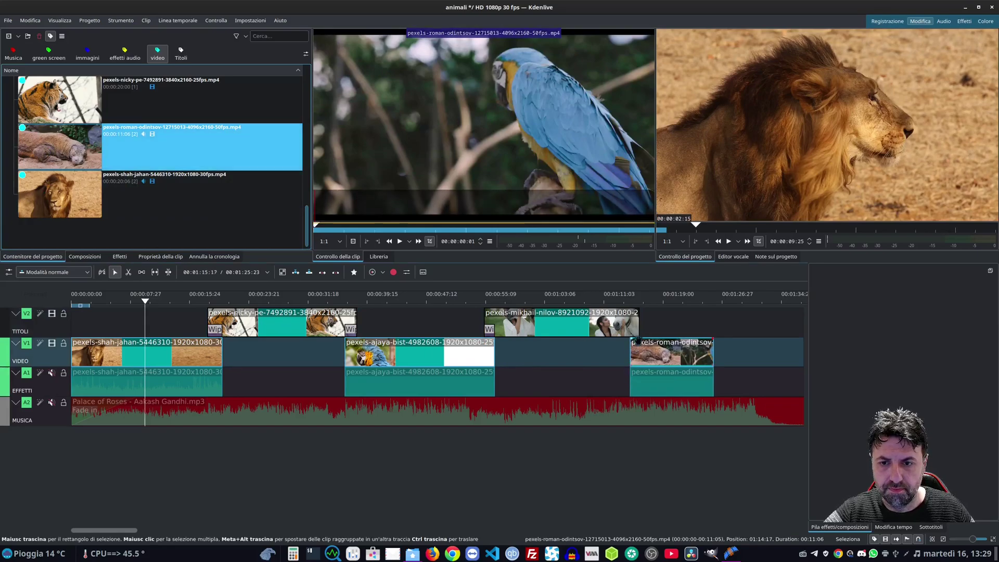
Play the timeline across the lion-to-tiger and tiger-to-parrot overlaps to check the Wipe transitions
{"action": "left_click", "coordinate": [729, 241]}
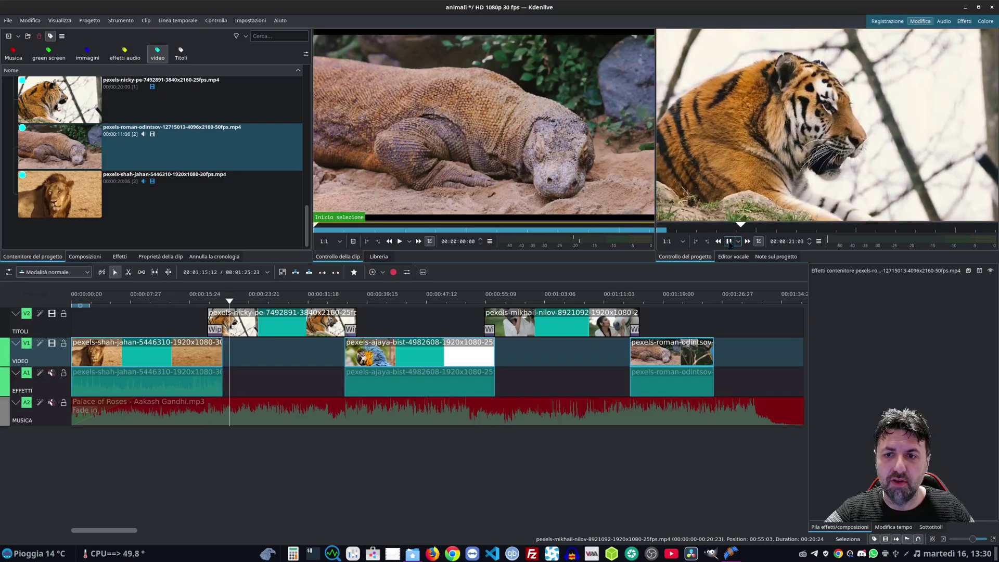
{"action": "left_click", "coordinate": [335, 299]}
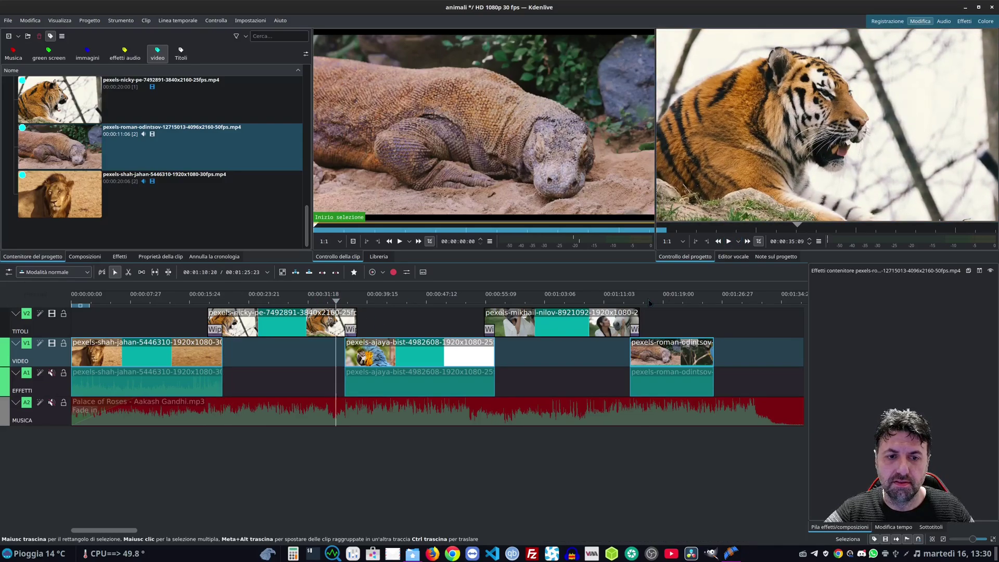
{"action": "left_click", "coordinate": [729, 241]}
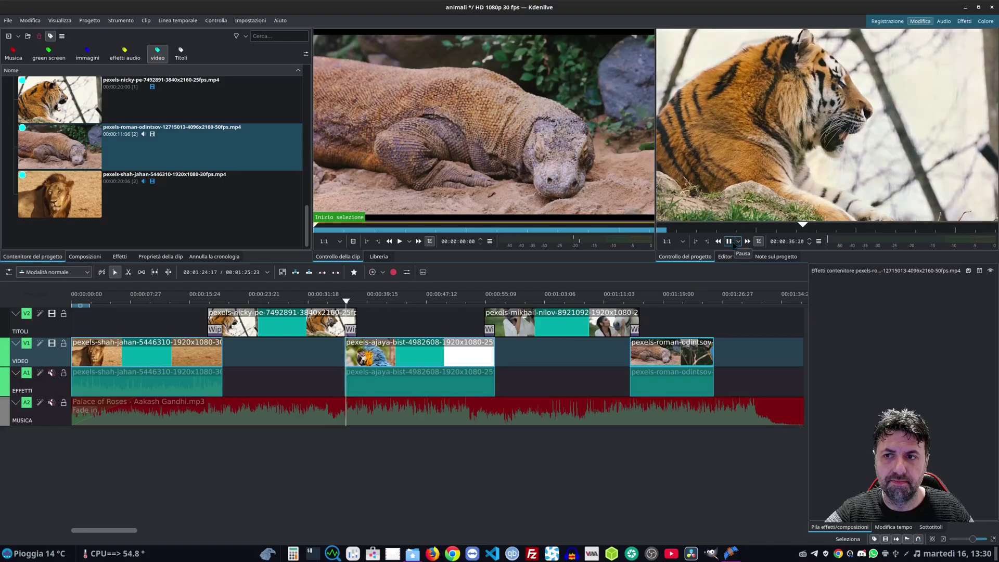
{"action": "left_click", "coordinate": [326, 299]}
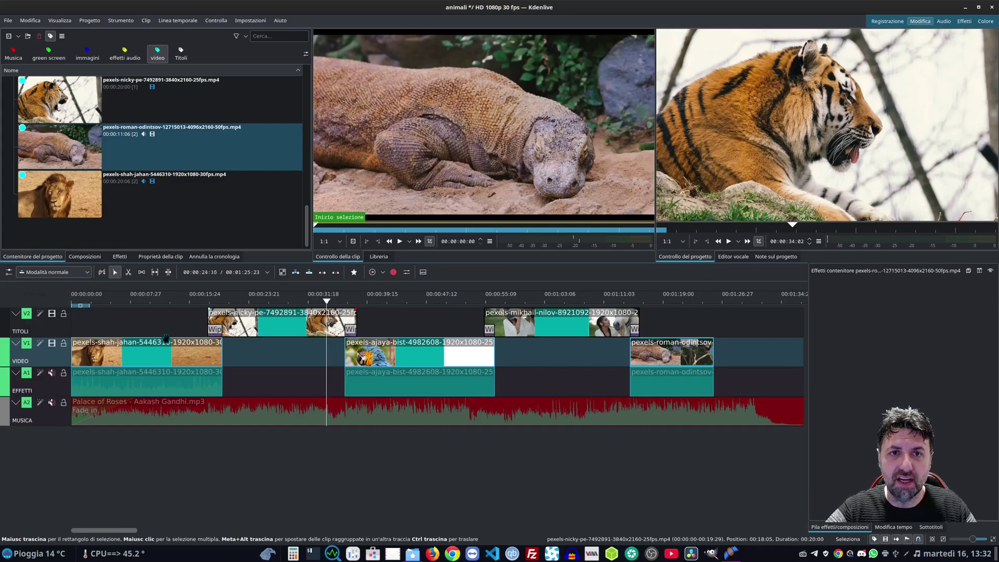
Insert one video track named VIDEO above V1 - VIDEO
{"action": "right_click", "coordinate": [55, 325]}
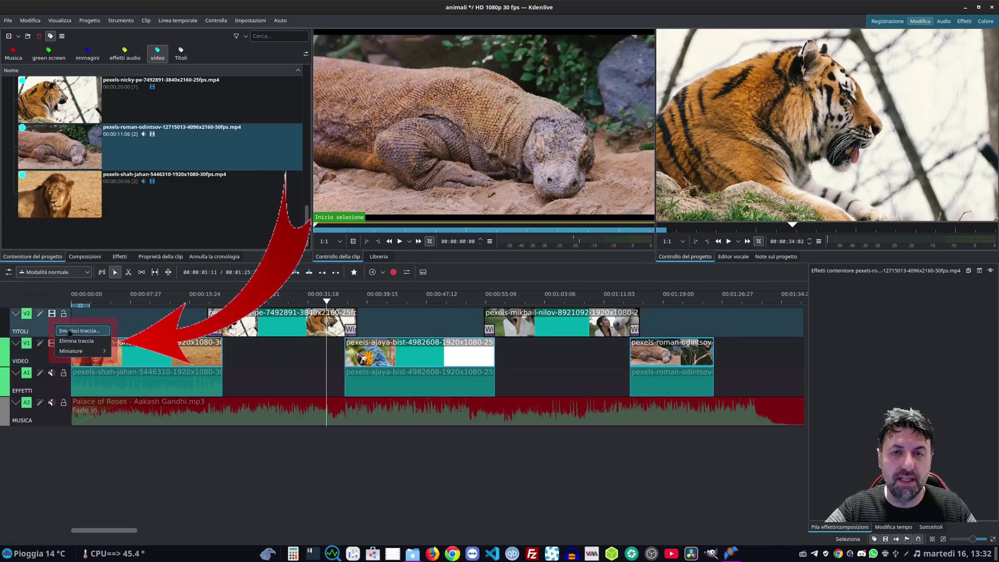
{"action": "left_click", "coordinate": [73, 331]}
{"action": "left_click", "coordinate": [435, 230]}
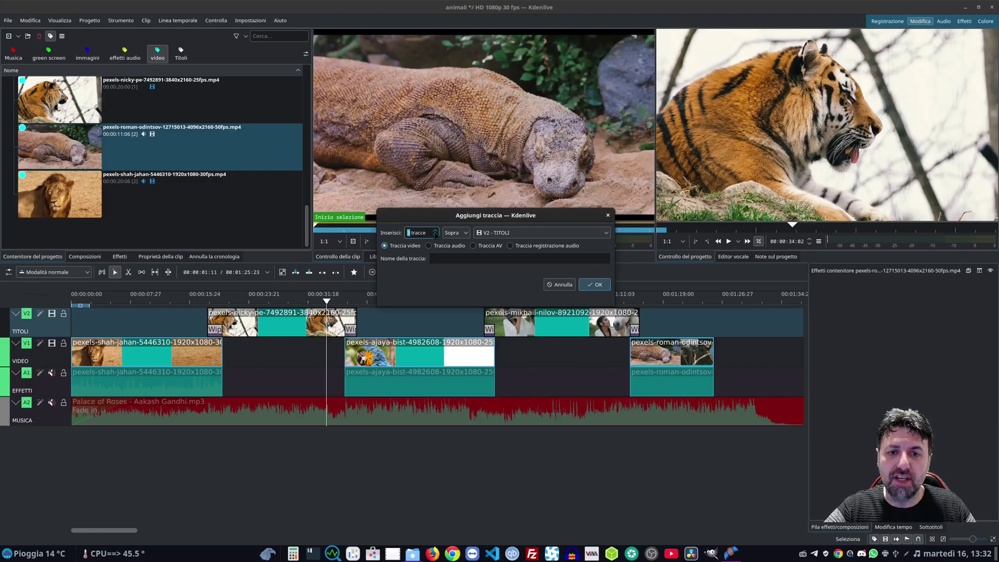
{"action": "left_click", "coordinate": [435, 237]}
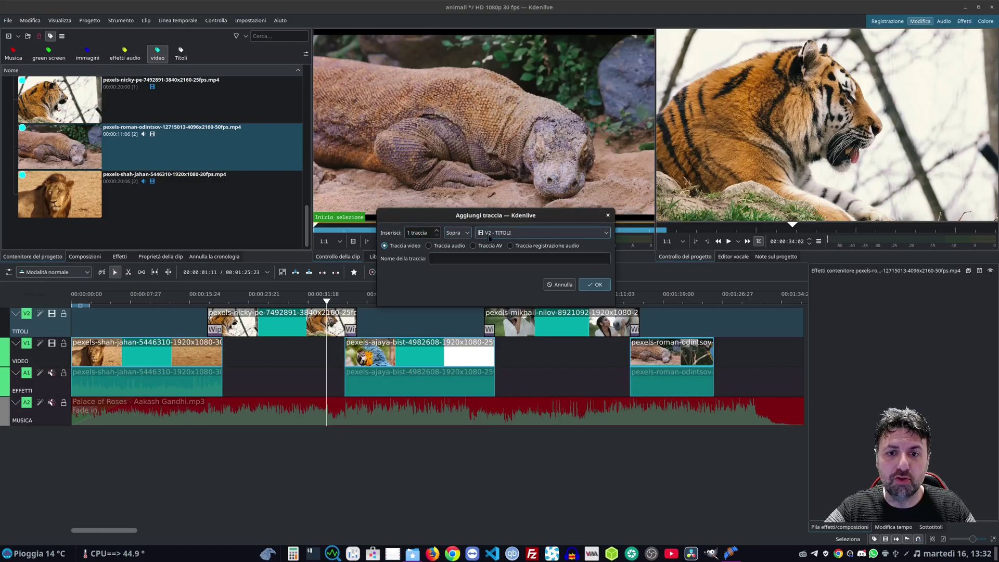
{"action": "scroll", "coordinate": [458, 233], "scroll_direction": "down", "scroll_amount": 1}
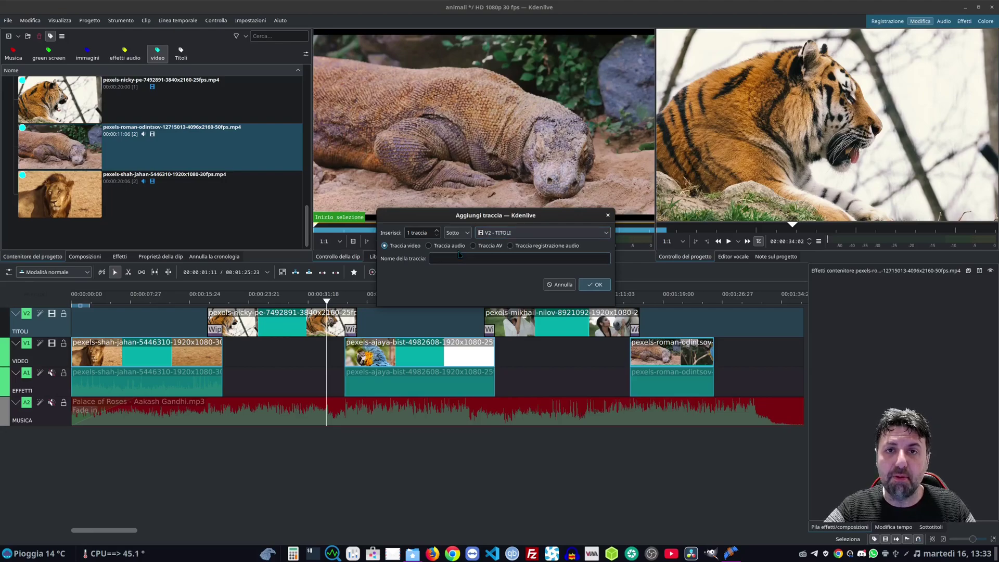
{"action": "left_click", "coordinate": [480, 238]}
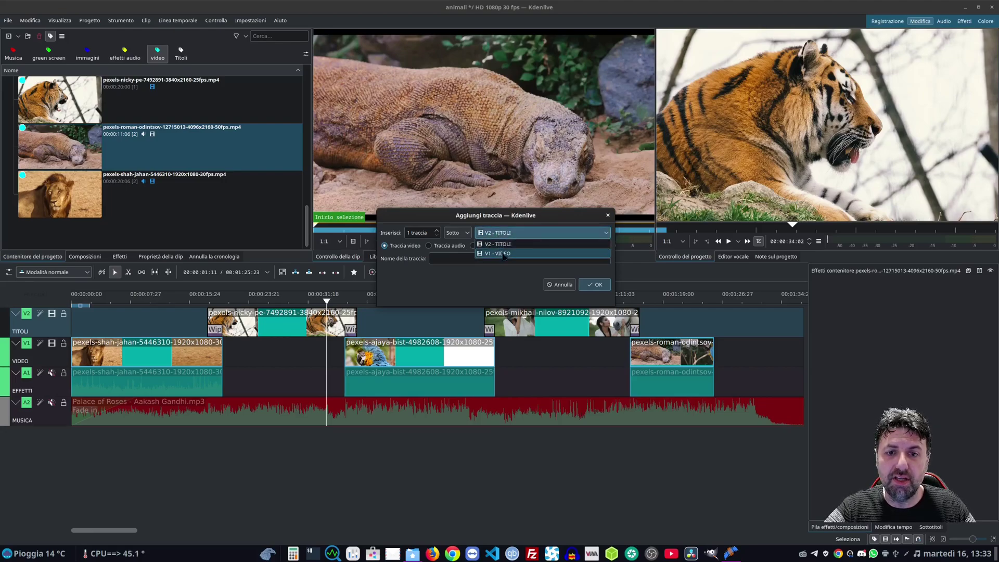
{"action": "left_click", "coordinate": [497, 243]}
{"action": "left_click", "coordinate": [467, 235]}
{"action": "left_click", "coordinate": [467, 245]}
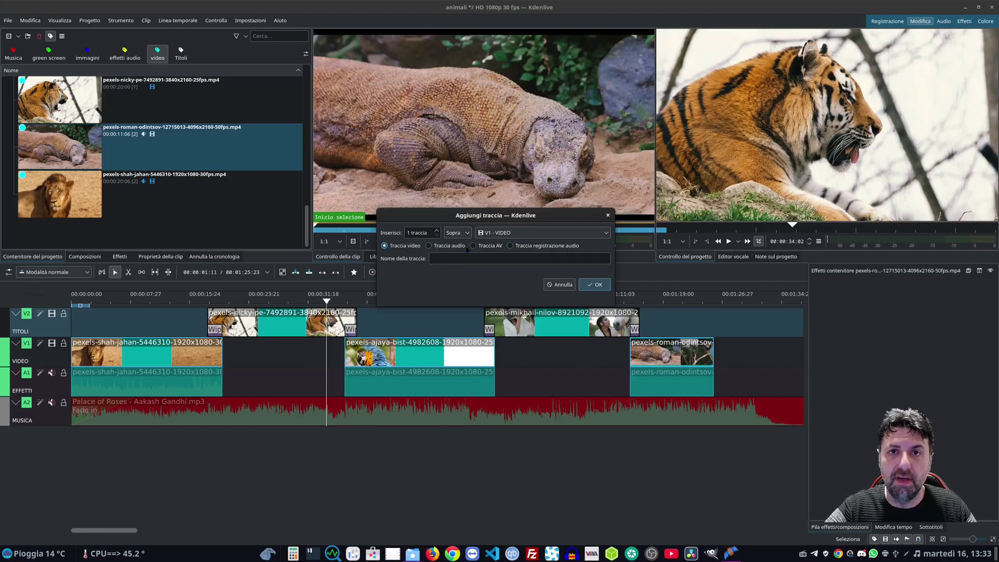
{"action": "left_click", "coordinate": [448, 259]}
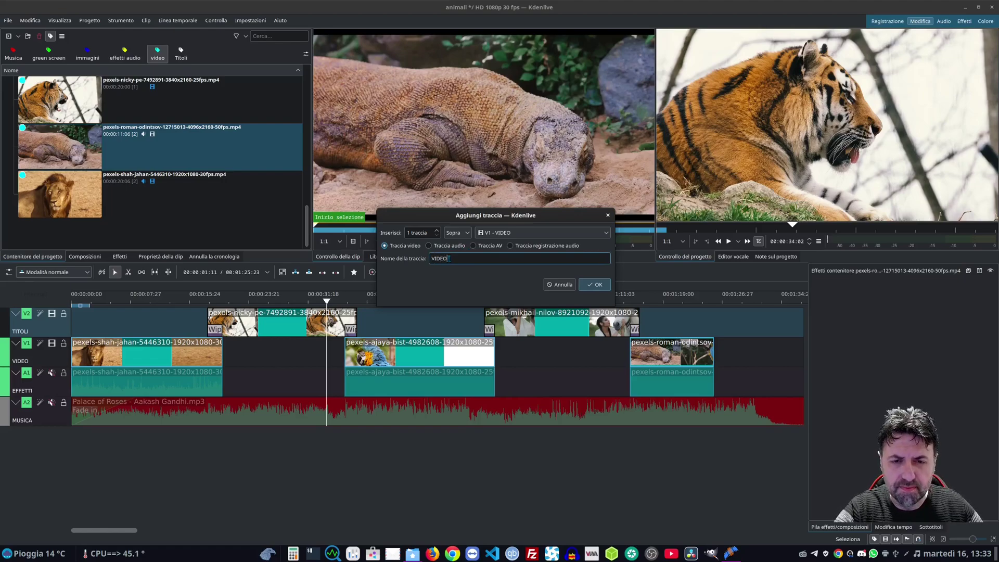
{"action": "left_click", "coordinate": [596, 285]}
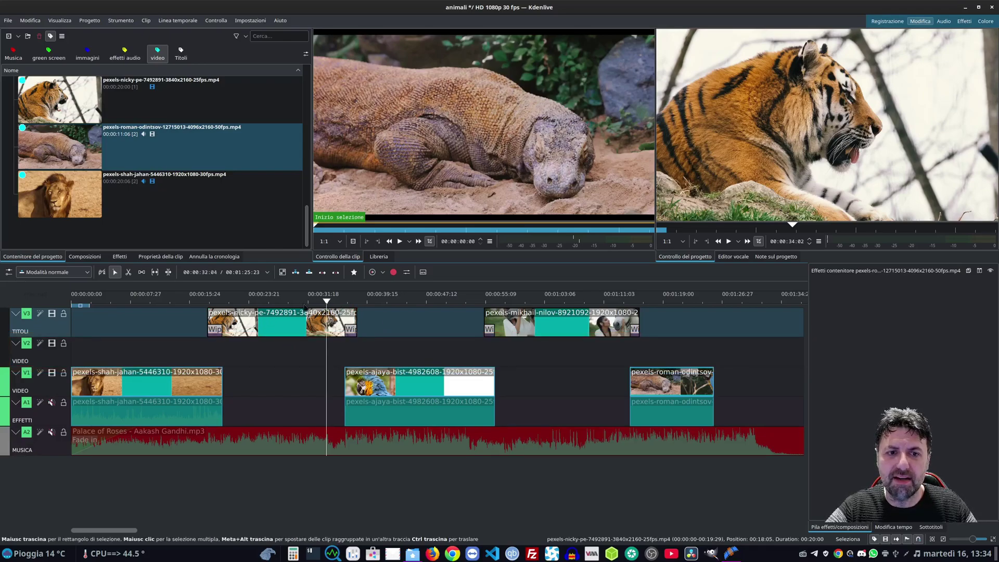
Move the tiger clip, clip 8921092 and their four Wipes from TITOLI down to the new VIDEO track at the same times
{"action": "left_click_drag", "start_coordinate": [288, 323], "coordinate": [288, 352]}
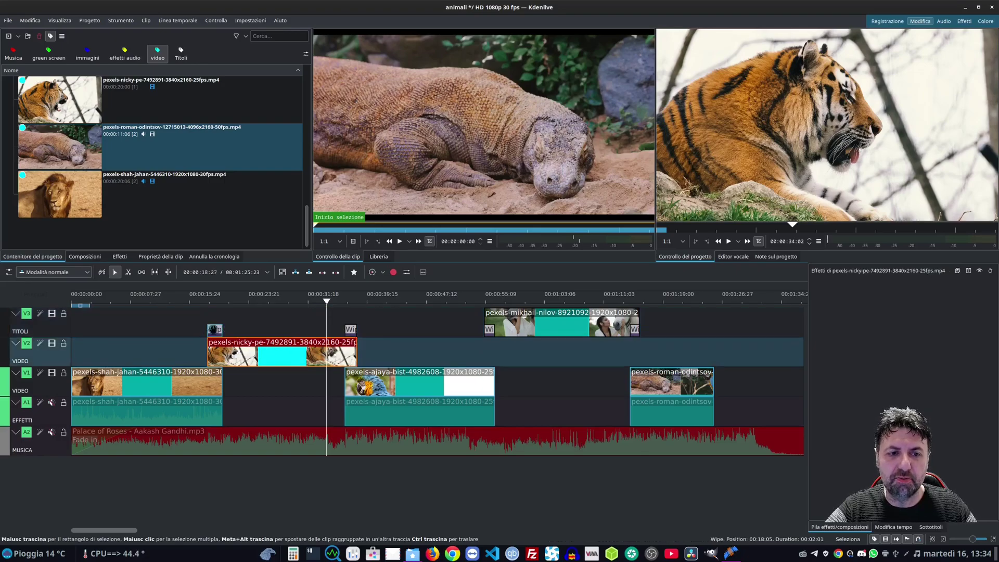
{"action": "left_click_drag", "start_coordinate": [215, 329], "coordinate": [213, 359]}
{"action": "left_click_drag", "start_coordinate": [351, 329], "coordinate": [351, 359]}
{"action": "left_click_drag", "start_coordinate": [547, 324], "coordinate": [546, 354]}
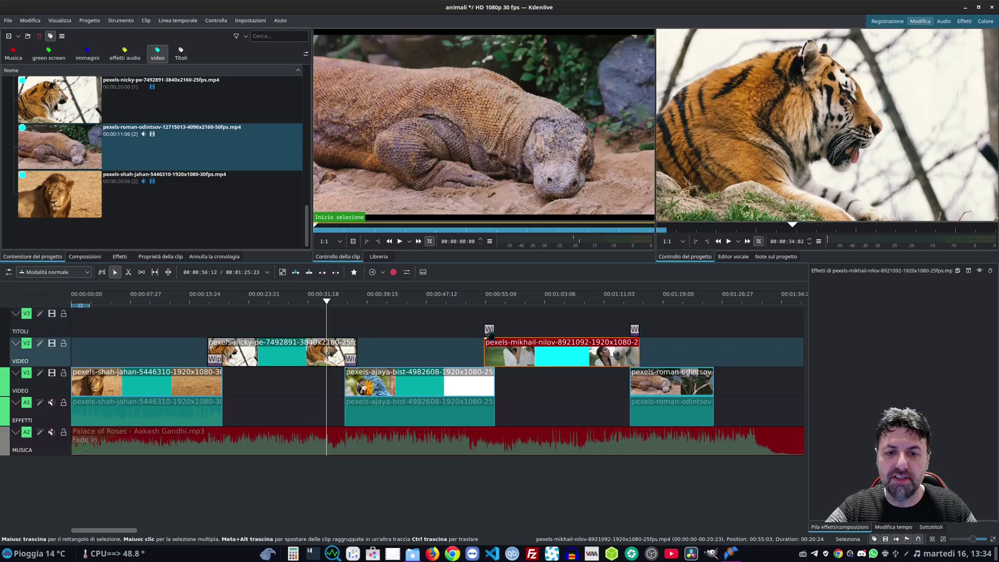
{"action": "left_click_drag", "start_coordinate": [489, 329], "coordinate": [490, 358]}
{"action": "left_click_drag", "start_coordinate": [633, 330], "coordinate": [634, 364]}
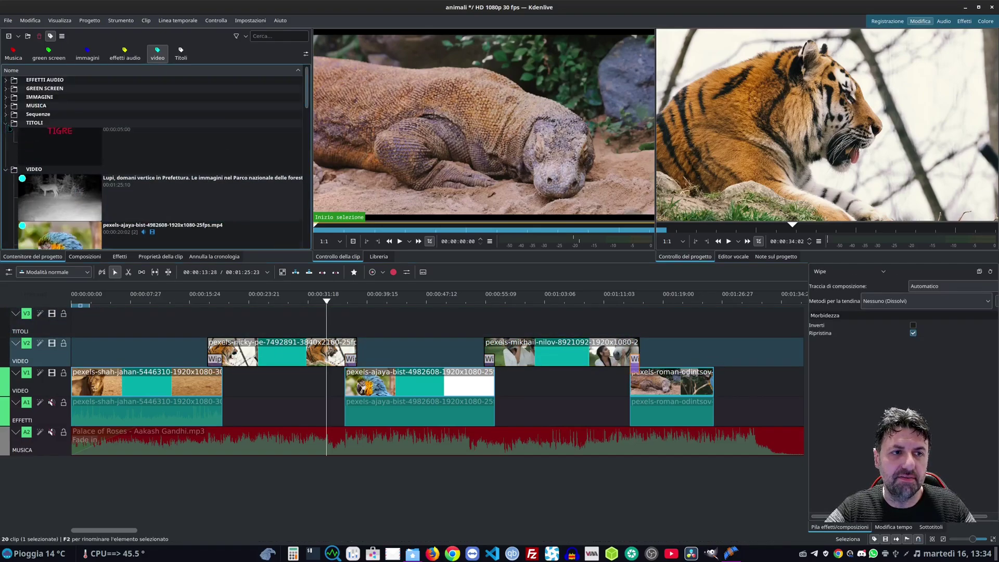
Put the LEONE title at about 2:15 and the TIGRE title at the lion clip's end on TITOLI, and add a fade-in to the lion clip
{"action": "left_click", "coordinate": [50, 156]}
{"action": "scroll", "coordinate": [56, 157], "scroll_direction": "down", "scroll_amount": 1}
{"action": "left_click_drag", "start_coordinate": [58, 213], "coordinate": [81, 317]}
{"action": "scroll", "coordinate": [93, 177], "scroll_direction": "down", "scroll_amount": 1}
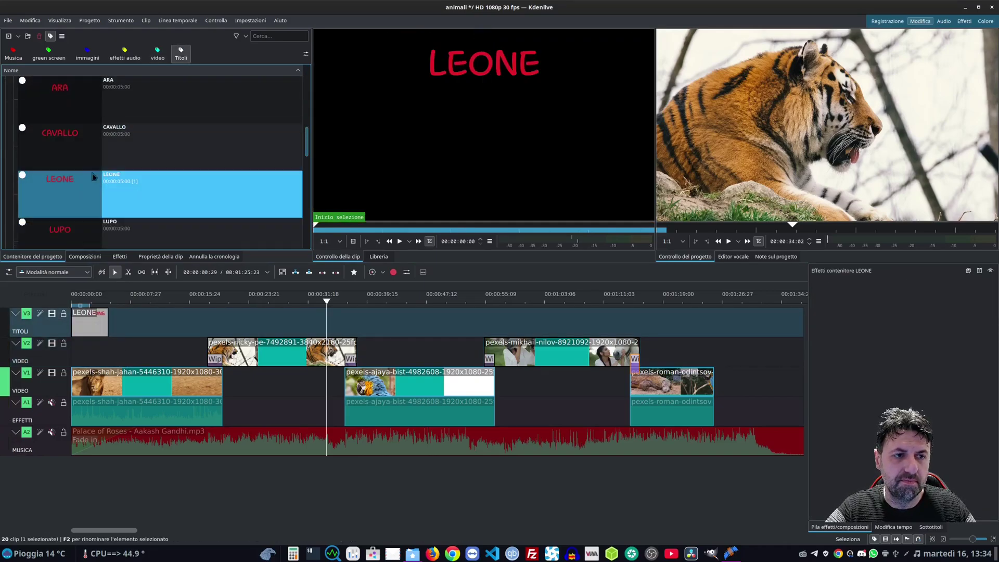
{"action": "scroll", "coordinate": [73, 201], "scroll_direction": "down", "scroll_amount": 3}
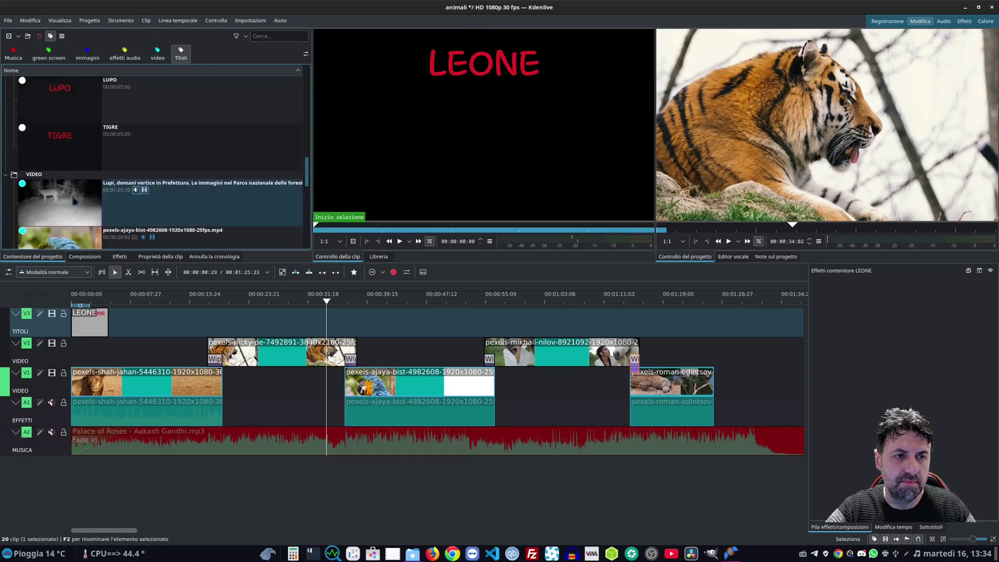
{"action": "left_click_drag", "start_coordinate": [60, 148], "coordinate": [240, 323]}
{"action": "left_click_drag", "start_coordinate": [91, 335], "coordinate": [110, 335]}
{"action": "left_click_drag", "start_coordinate": [74, 370], "coordinate": [80, 374]}
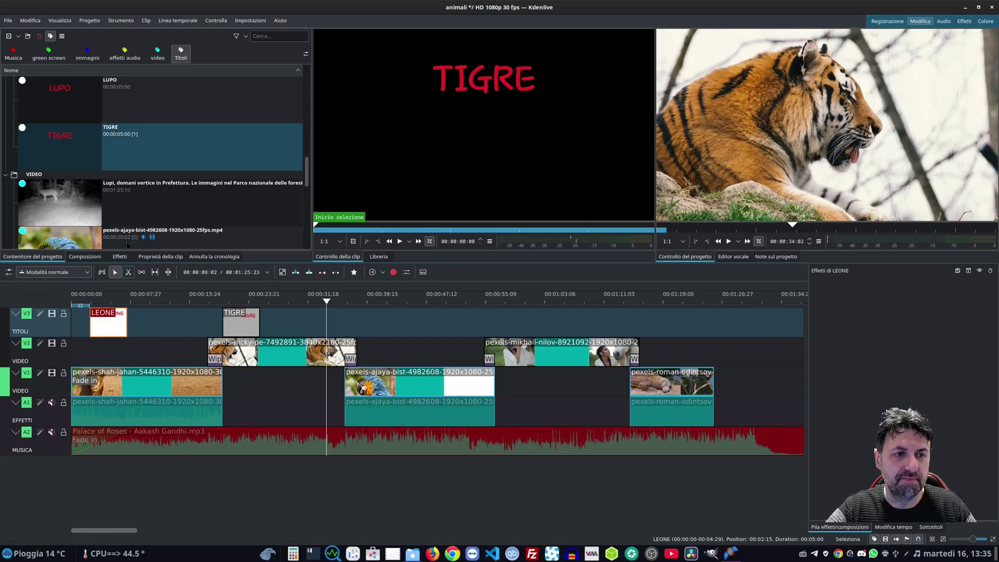
Place an ARA title at the tiger clip's end, CAVALLO at the parrot clip's end and another ARA over the Komodo dragon clip, on TITOLI
{"action": "scroll", "coordinate": [120, 158], "scroll_direction": "up", "scroll_amount": 5}
{"action": "left_click_drag", "start_coordinate": [70, 101], "coordinate": [363, 325]}
{"action": "left_click_drag", "start_coordinate": [169, 148], "coordinate": [498, 330]}
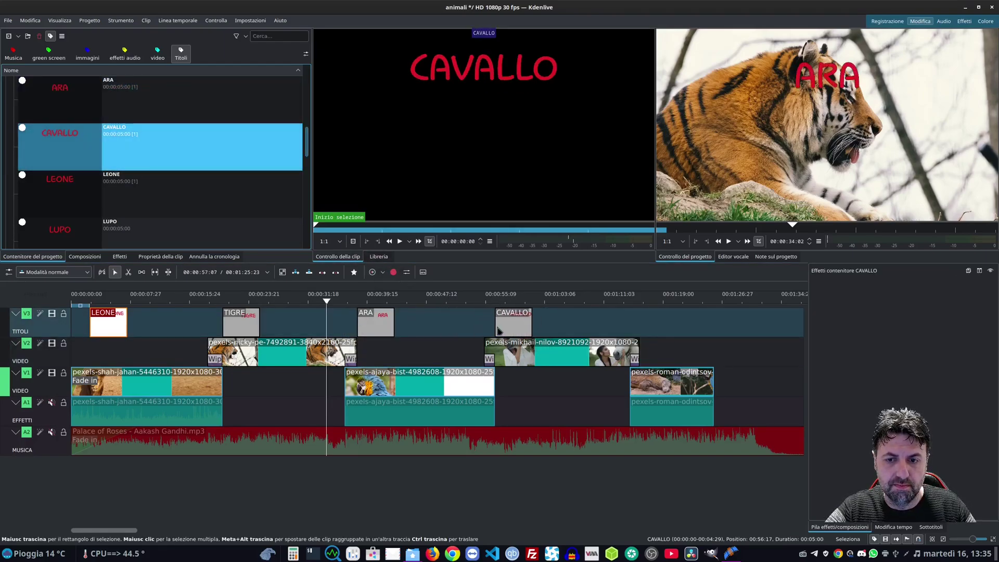
{"action": "left_click_drag", "start_coordinate": [119, 99], "coordinate": [651, 323]}
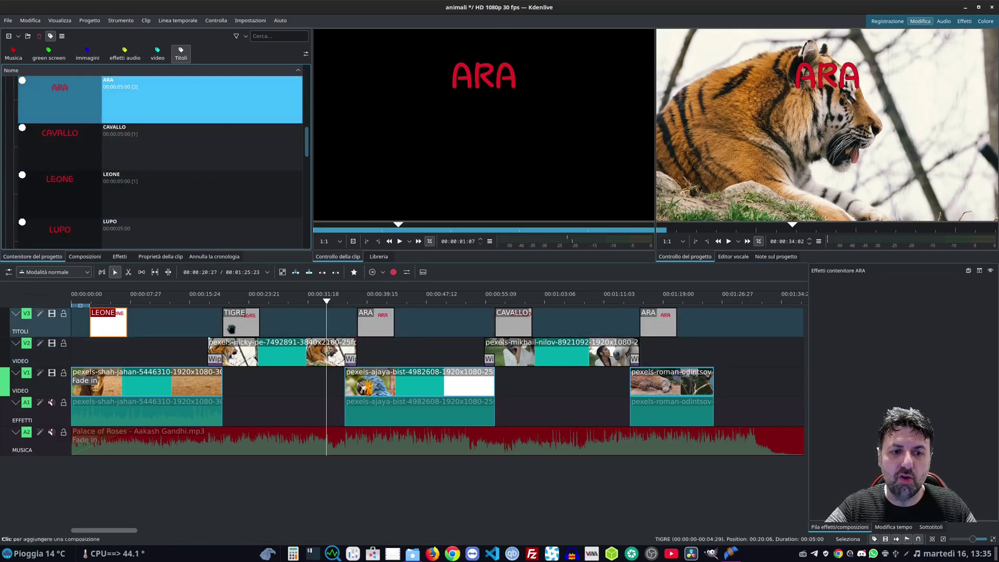
Try the TIGRE title at the tiger clip's start, play it back, and undo the move
{"action": "left_click_drag", "start_coordinate": [242, 318], "coordinate": [227, 317]}
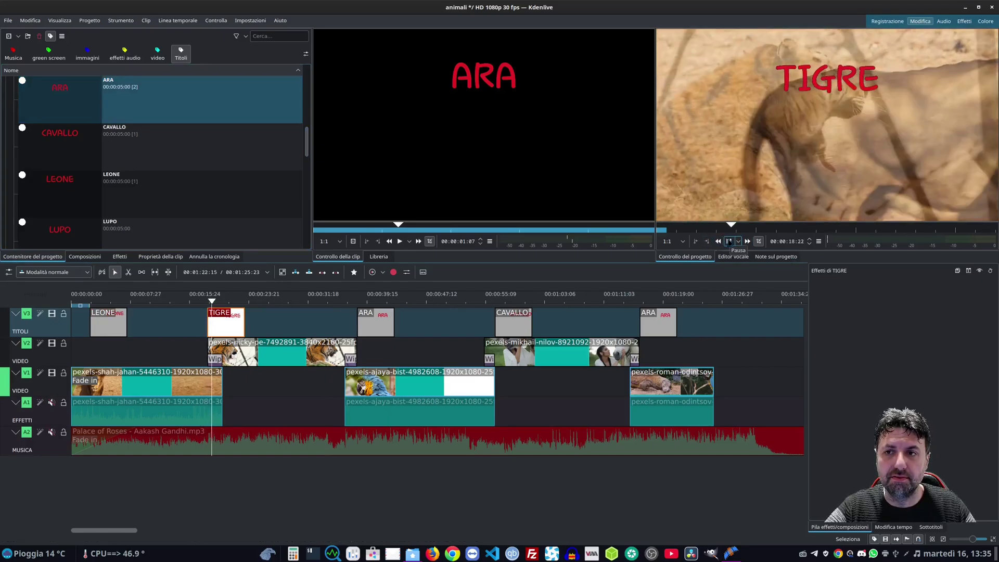
{"action": "key", "text": "ctrl+z"}
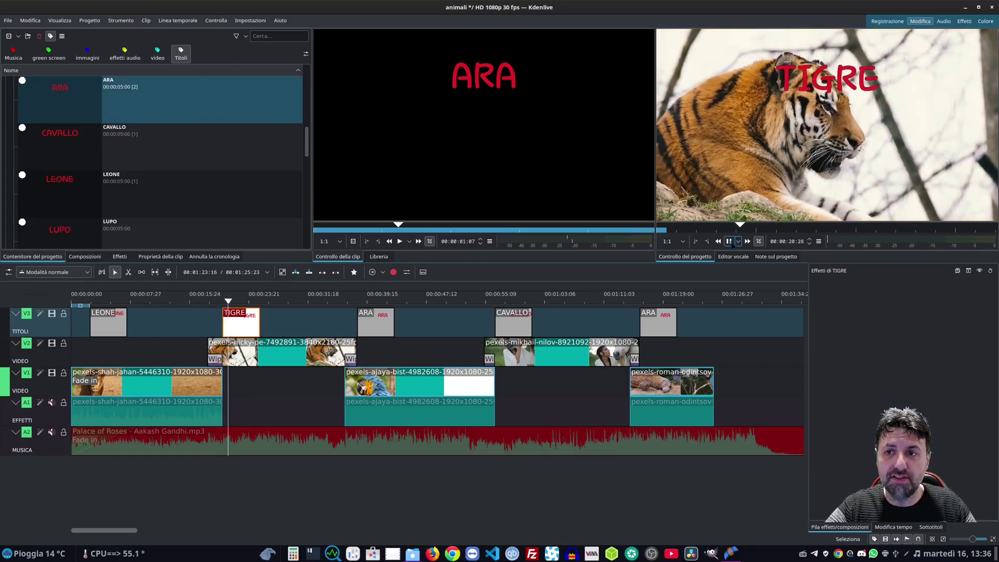
{"action": "left_click", "coordinate": [730, 242]}
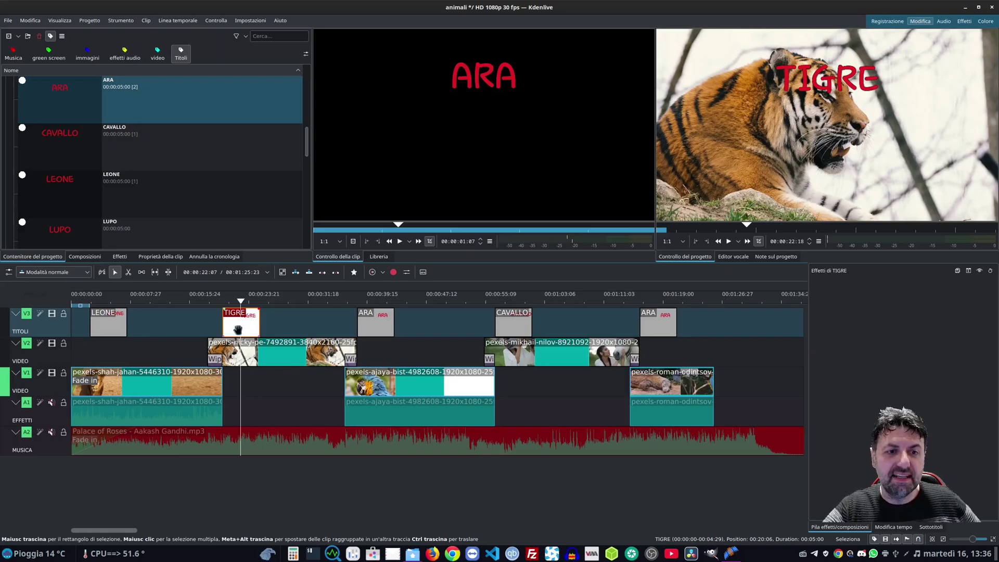
Try shifting the TIGRE title along TITOLI and snapping it back to the lion clip's end
{"action": "scroll", "coordinate": [238, 331], "scroll_direction": "up", "scroll_amount": 2}
{"action": "scroll", "coordinate": [239, 330], "scroll_direction": "up", "scroll_amount": 2}
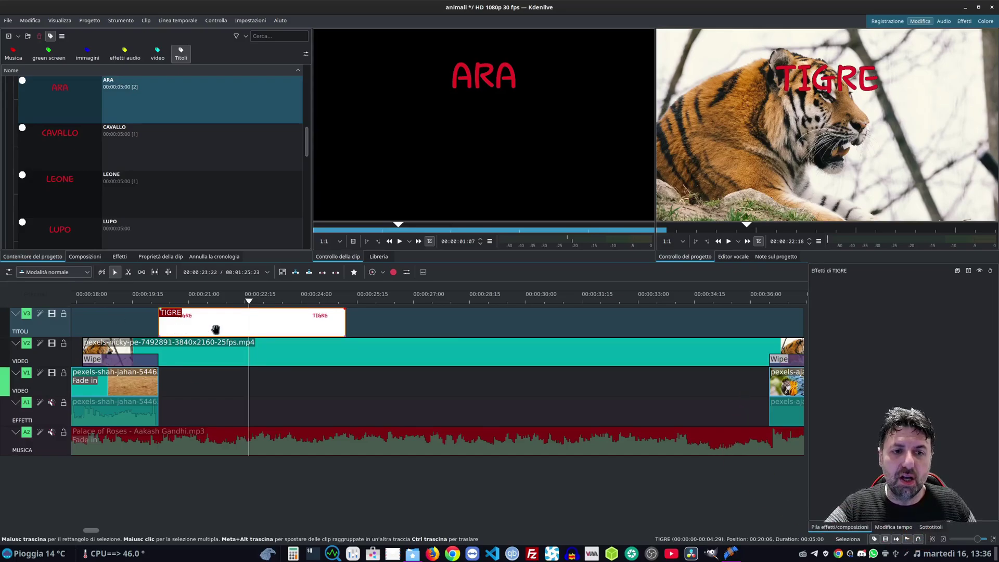
{"action": "left_click_drag", "start_coordinate": [214, 330], "coordinate": [326, 321]}
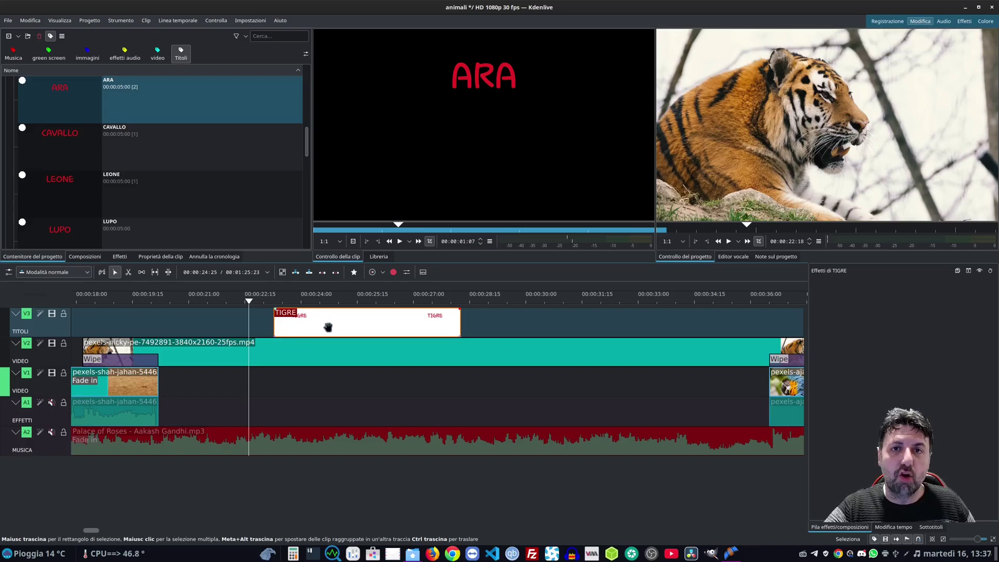
{"action": "left_click_drag", "start_coordinate": [304, 319], "coordinate": [236, 325]}
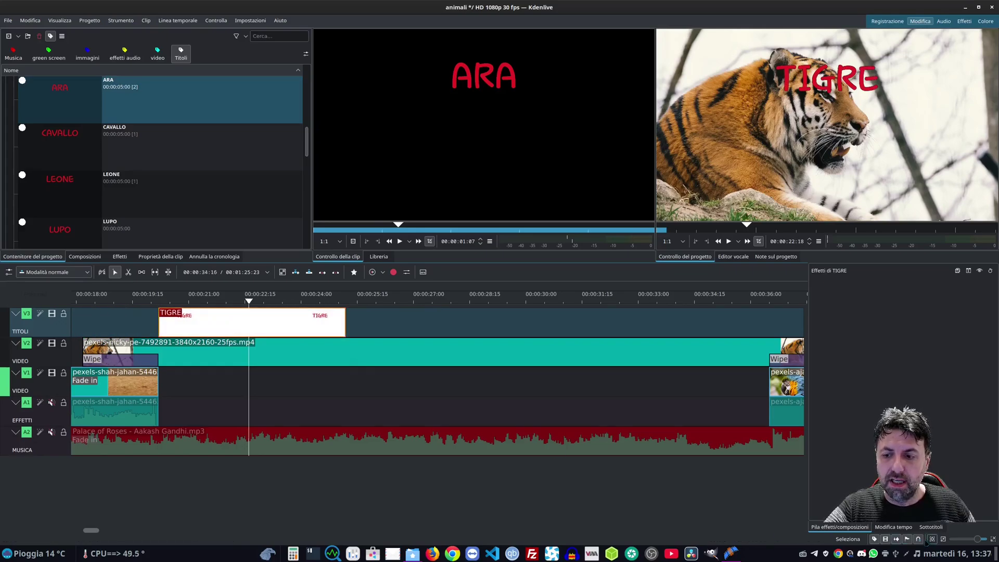
{"action": "left_click_drag", "start_coordinate": [223, 327], "coordinate": [257, 328]}
{"action": "scroll", "coordinate": [323, 328], "scroll_direction": "down", "scroll_amount": 5}
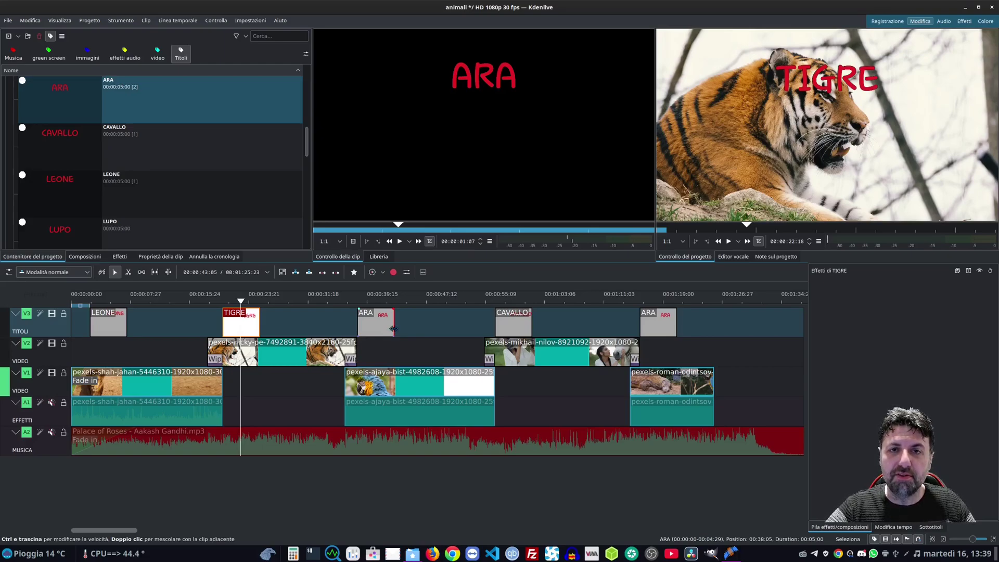
Extend the first ARA title to about 7:24, and try shortening the parrot clip before restoring its full length
{"action": "left_click_drag", "start_coordinate": [394, 328], "coordinate": [415, 326]}
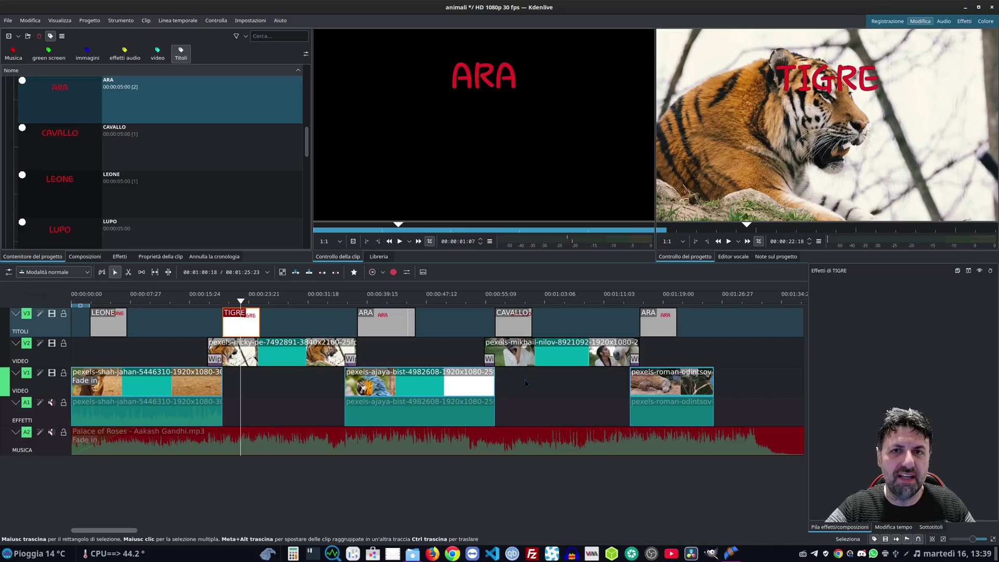
{"action": "left_click_drag", "start_coordinate": [493, 383], "coordinate": [433, 382]}
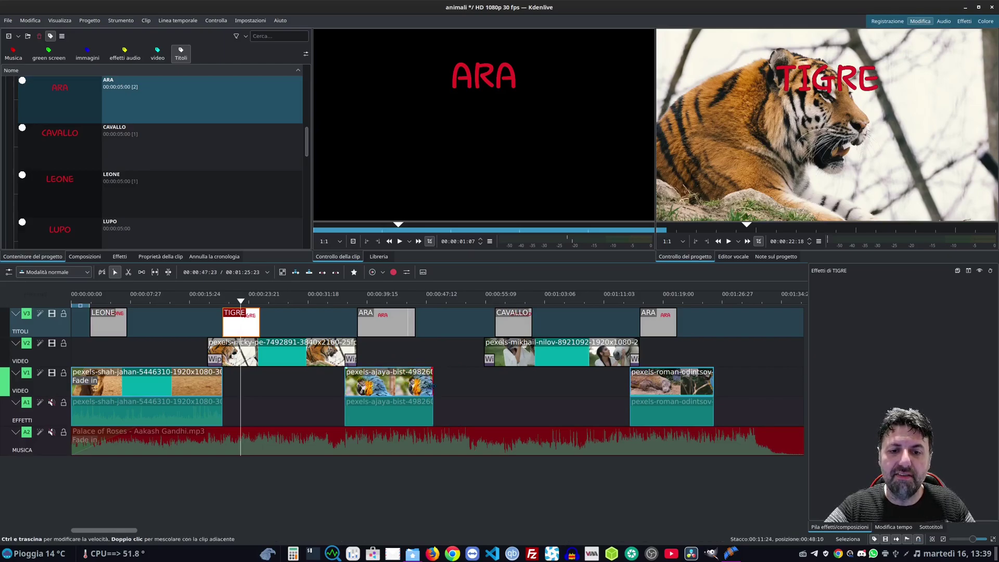
{"action": "left_click_drag", "start_coordinate": [432, 385], "coordinate": [491, 385]}
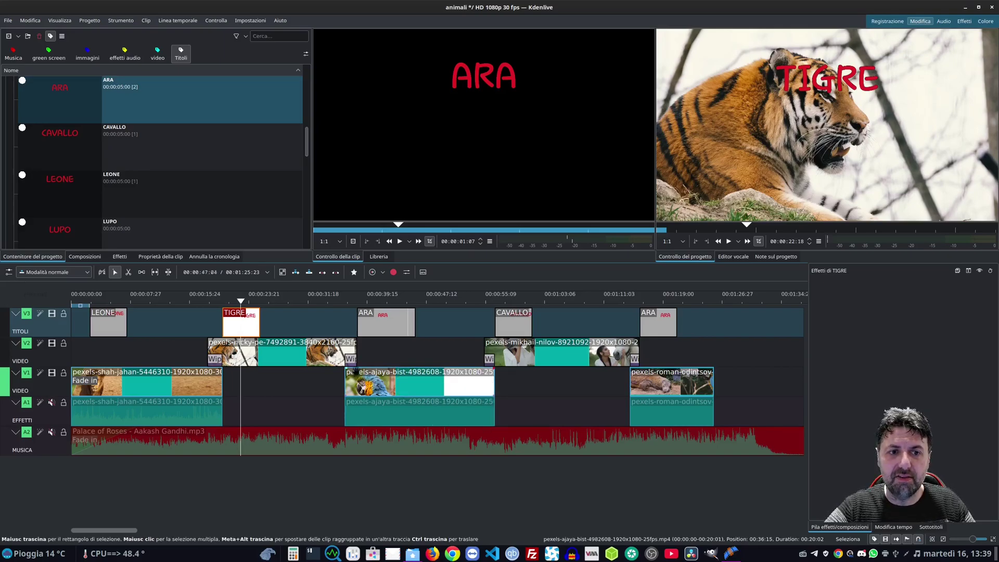
{"action": "left_click", "coordinate": [115, 274]}
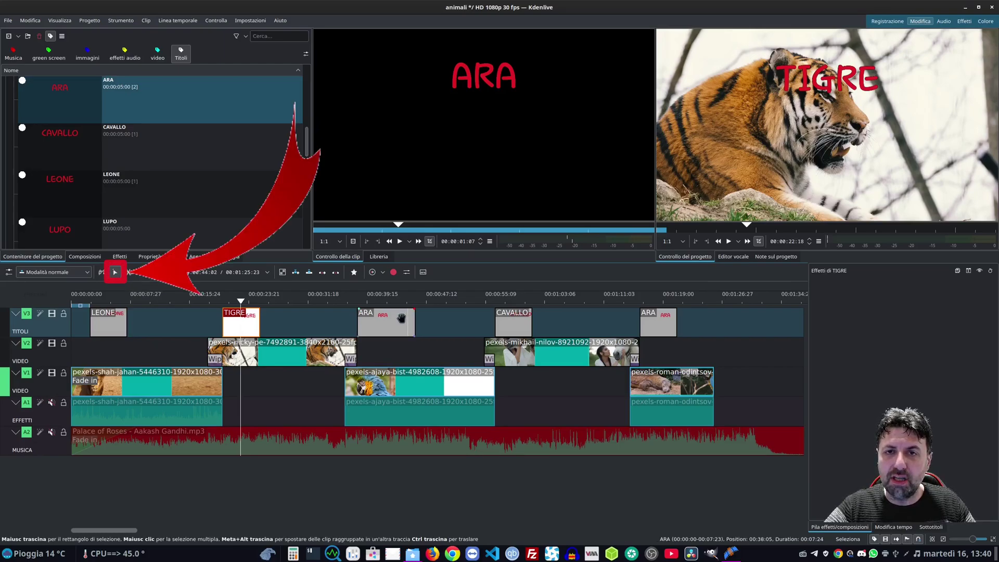
{"action": "mouse_move", "coordinate": [398, 321]}
{"action": "left_mouse_down"}
{"action": "mouse_move", "coordinate": [435, 321]}
{"action": "mouse_move", "coordinate": [403, 321]}
{"action": "mouse_move", "coordinate": [404, 350]}
{"action": "mouse_move", "coordinate": [401, 319]}
{"action": "mouse_move", "coordinate": [392, 318]}
{"action": "left_mouse_up"}
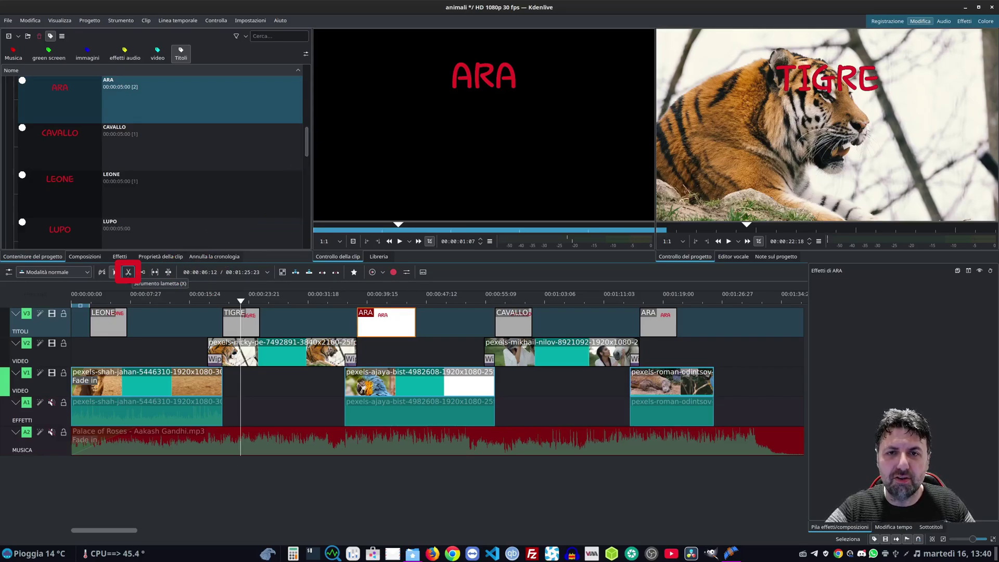
Cut the parrot clip at about 52:08 with the Razor tool and return to the Selection tool
{"action": "left_click", "coordinate": [128, 272]}
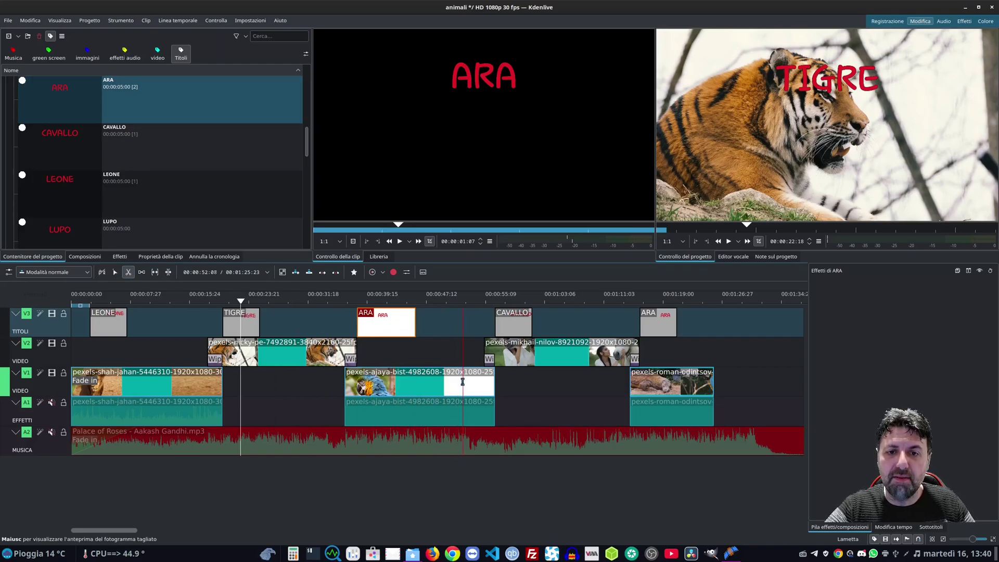
{"action": "left_click", "coordinate": [462, 381]}
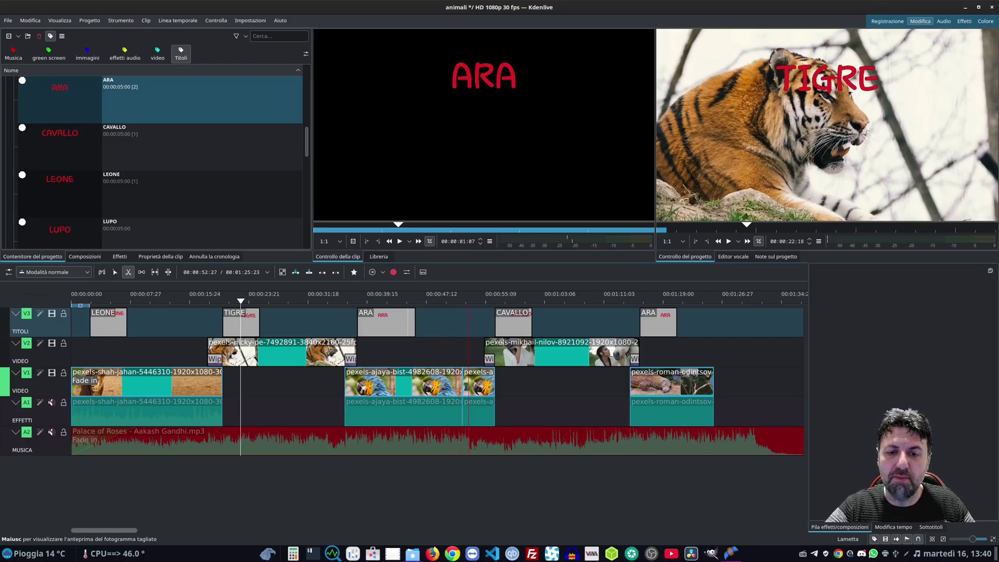
{"action": "key", "text": "s"}
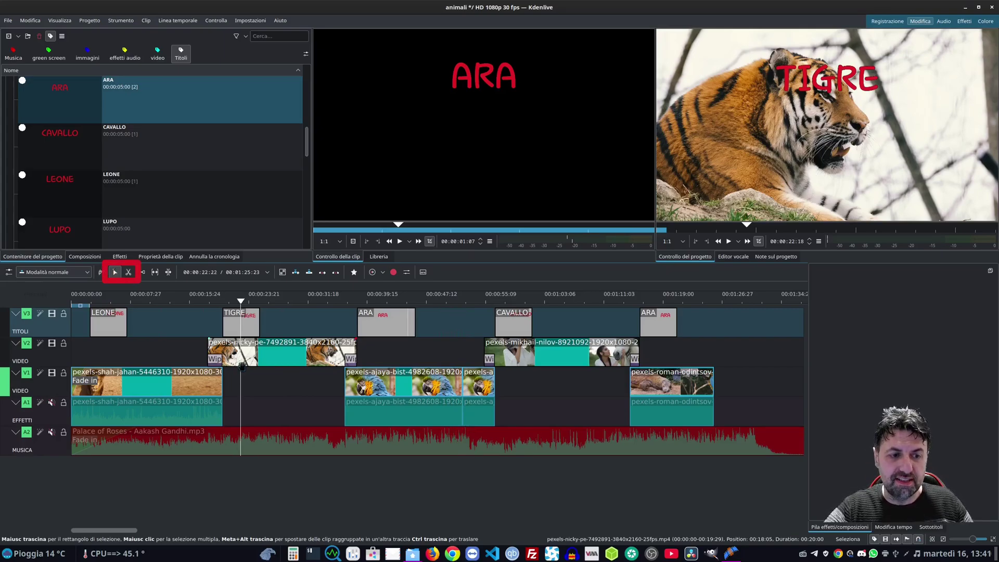
{"action": "key", "text": "x"}
{"action": "key", "text": "s"}
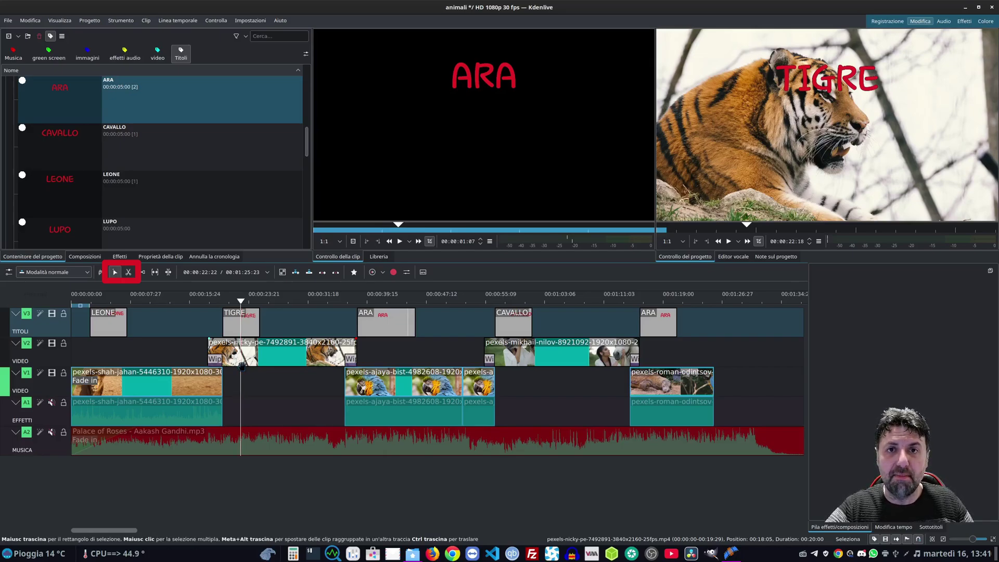
Try moving the shorter second piece of the parrot clip later on the timeline, and undo the move
{"action": "left_click_drag", "start_coordinate": [479, 387], "coordinate": [513, 386]}
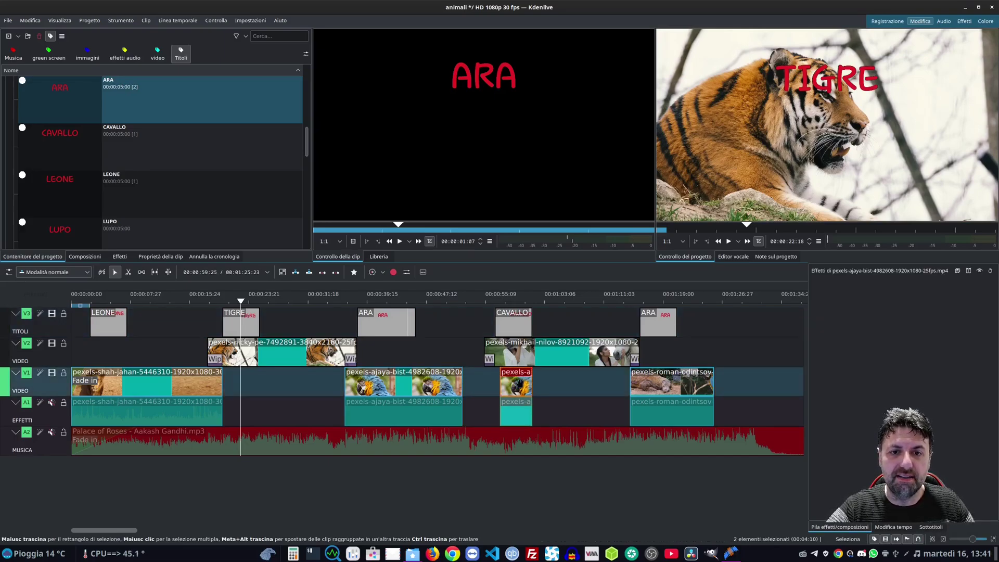
{"action": "key", "text": "ctrl+z"}
Ungroup the first piece of the parrot clip from its audio and delete that audio from the EFFETTI track
{"action": "left_click", "coordinate": [412, 385]}
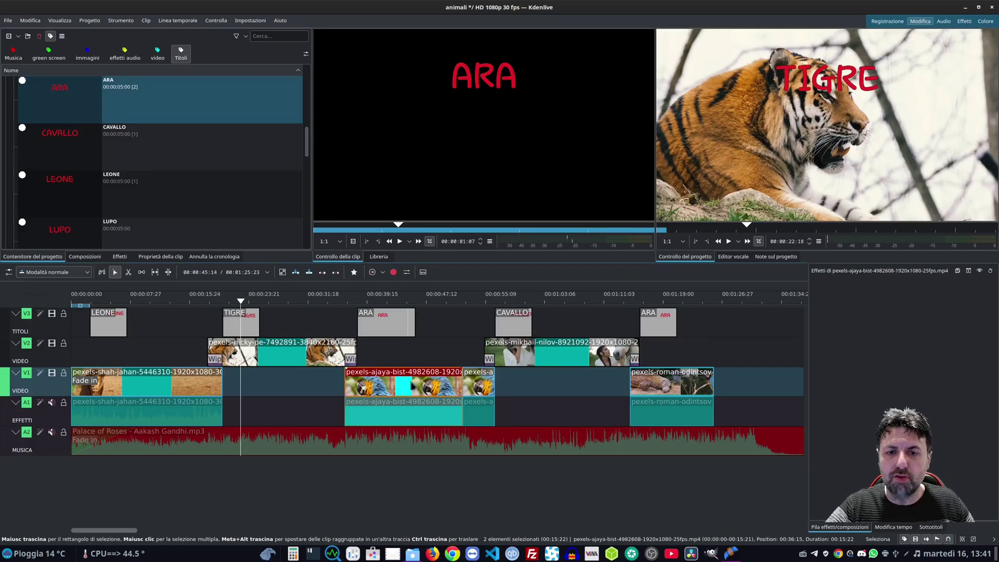
{"action": "right_click", "coordinate": [412, 385]}
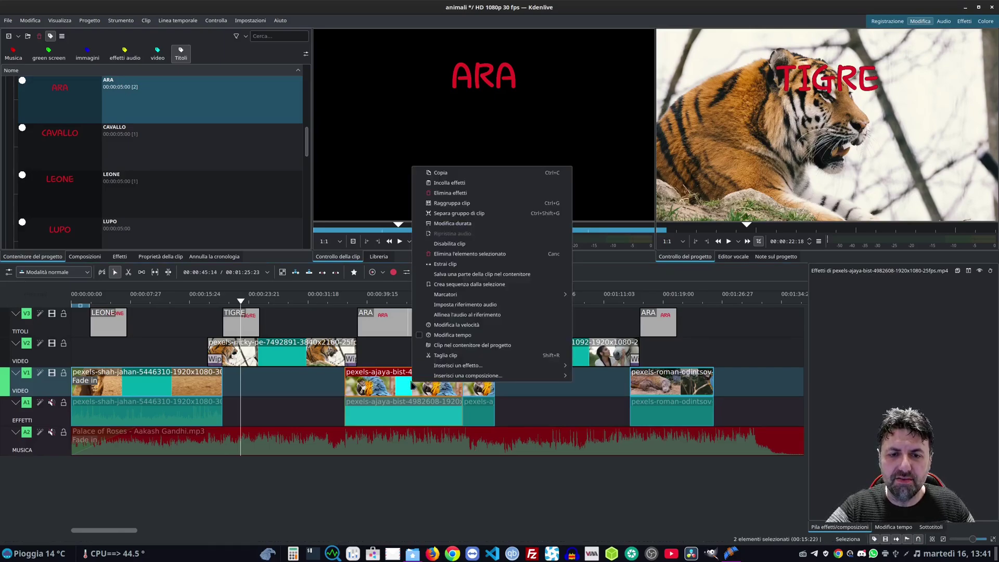
{"action": "left_click", "coordinate": [459, 212]}
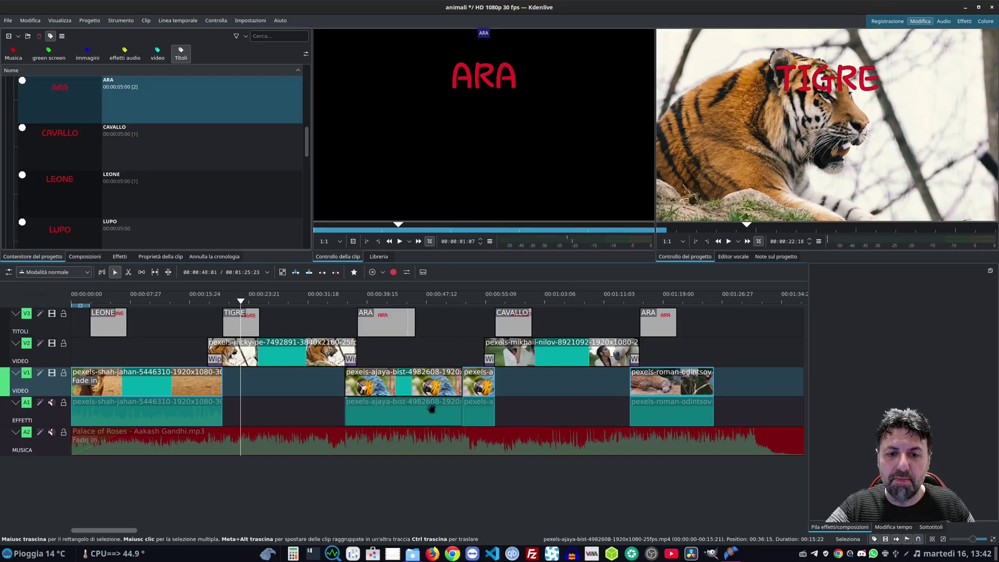
{"action": "left_click", "coordinate": [431, 409]}
{"action": "key", "text": "Delete"}
Ungroup the second, shorter parrot piece and delete its audio from the EFFETTI track
{"action": "right_click", "coordinate": [478, 385]}
{"action": "left_click", "coordinate": [477, 385]}
{"action": "right_click", "coordinate": [478, 385]}
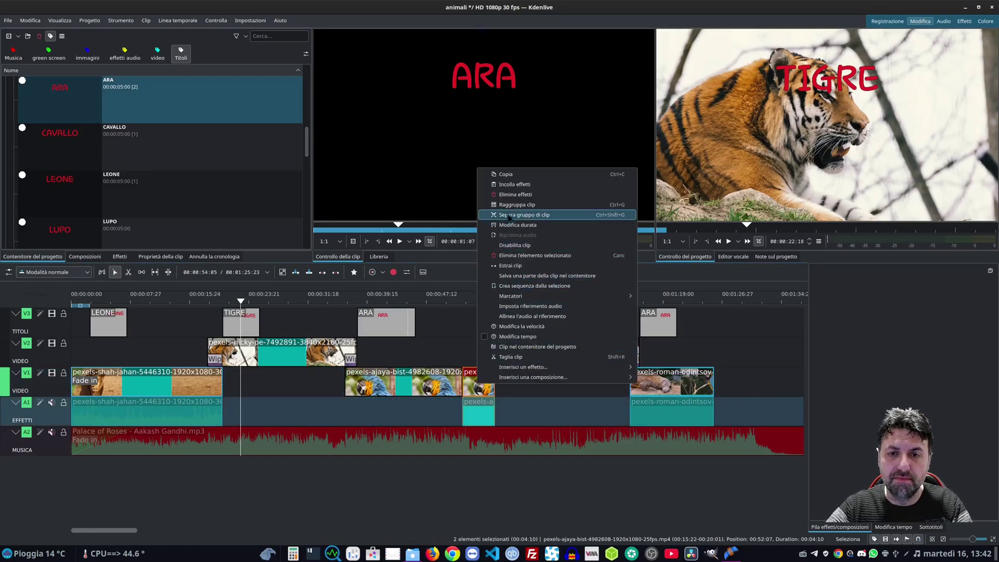
{"action": "left_click", "coordinate": [509, 215]}
{"action": "left_click", "coordinate": [479, 410]}
{"action": "key", "text": "Delete"}
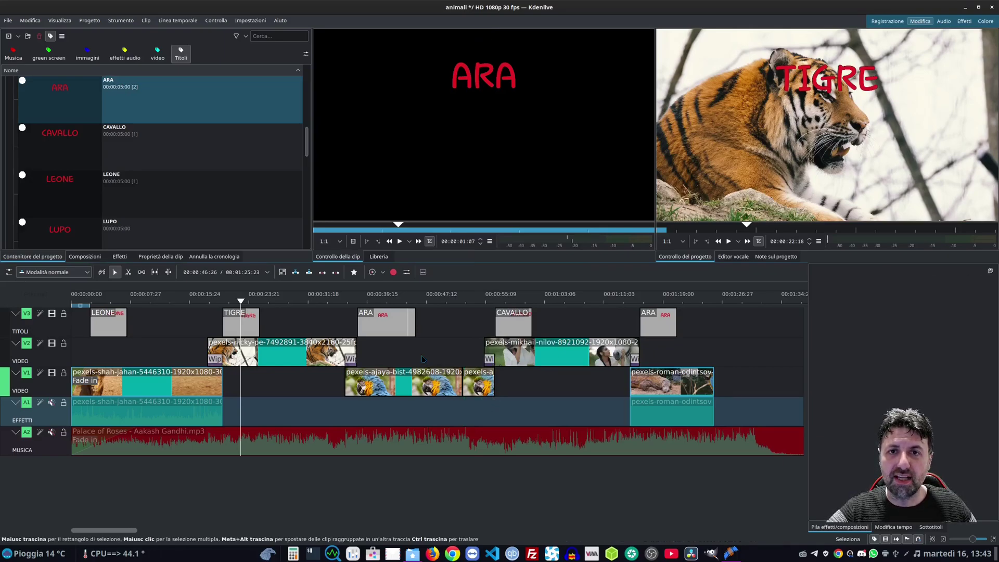
Group both parrot pieces with the first ARA title above them, and try moving the group
{"action": "left_click", "coordinate": [416, 378]}
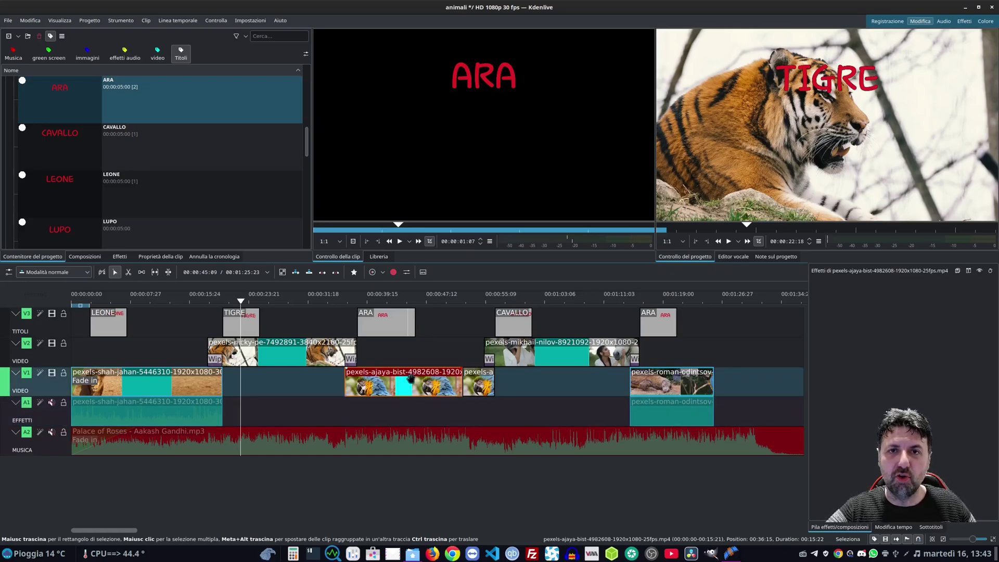
{"action": "left_click", "coordinate": [478, 381], "text": "shift"}
{"action": "left_click", "coordinate": [404, 318], "text": "shift"}
{"action": "left_click", "coordinate": [404, 319], "text": "shift"}
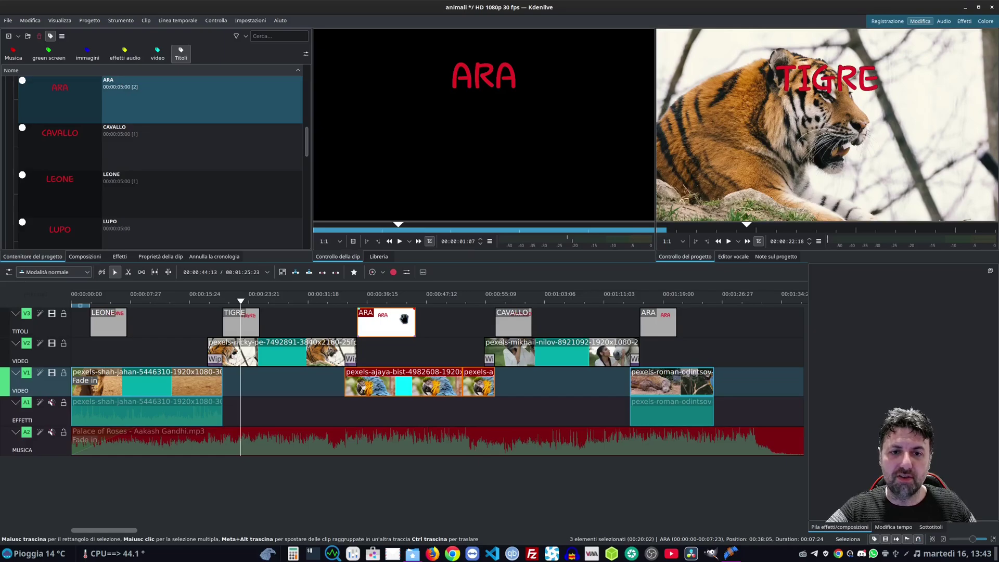
{"action": "right_click", "coordinate": [404, 320]}
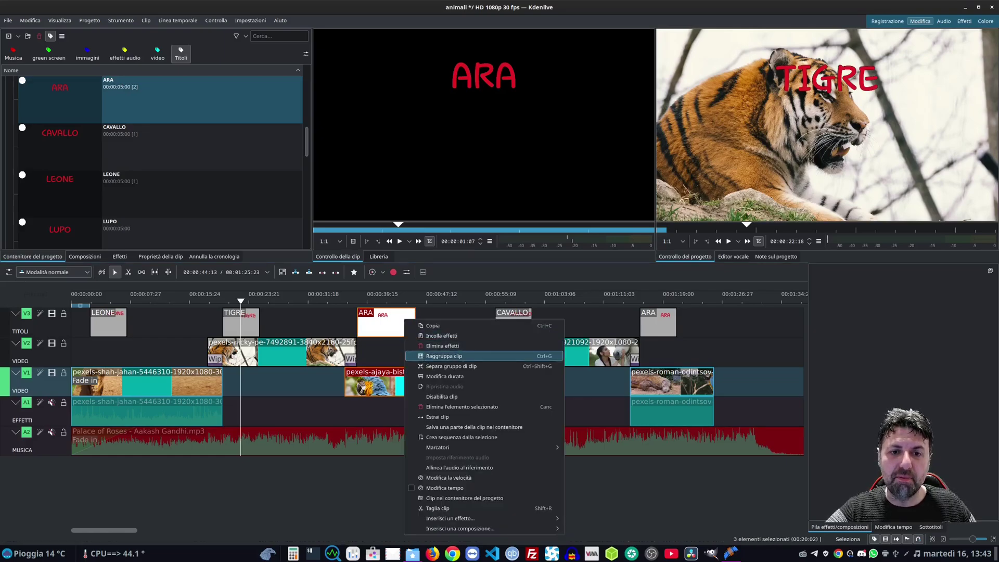
{"action": "left_click", "coordinate": [424, 360]}
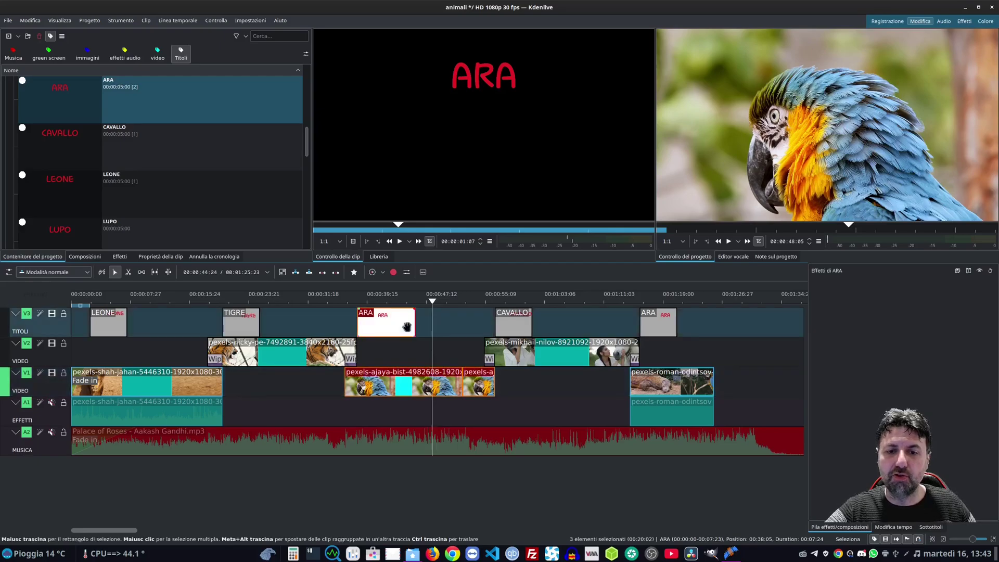
{"action": "mouse_move", "coordinate": [407, 326]}
{"action": "left_mouse_down"}
{"action": "mouse_move", "coordinate": [419, 326]}
{"action": "mouse_move", "coordinate": [341, 323]}
{"action": "mouse_move", "coordinate": [398, 322]}
{"action": "left_mouse_up"}
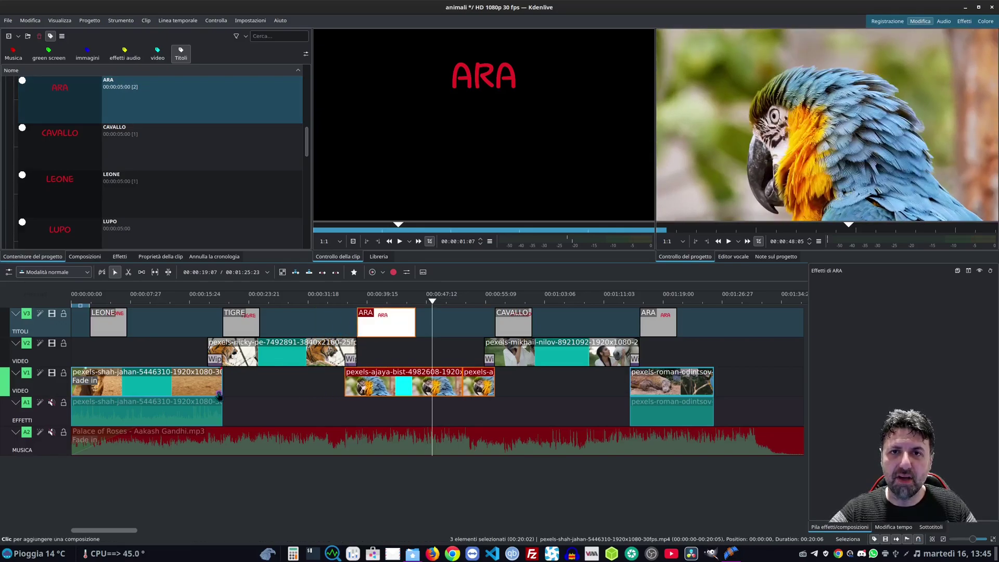
Try shifting everything from the first ARA title onward along the timeline with the Spacer tool
{"action": "key", "text": "m"}
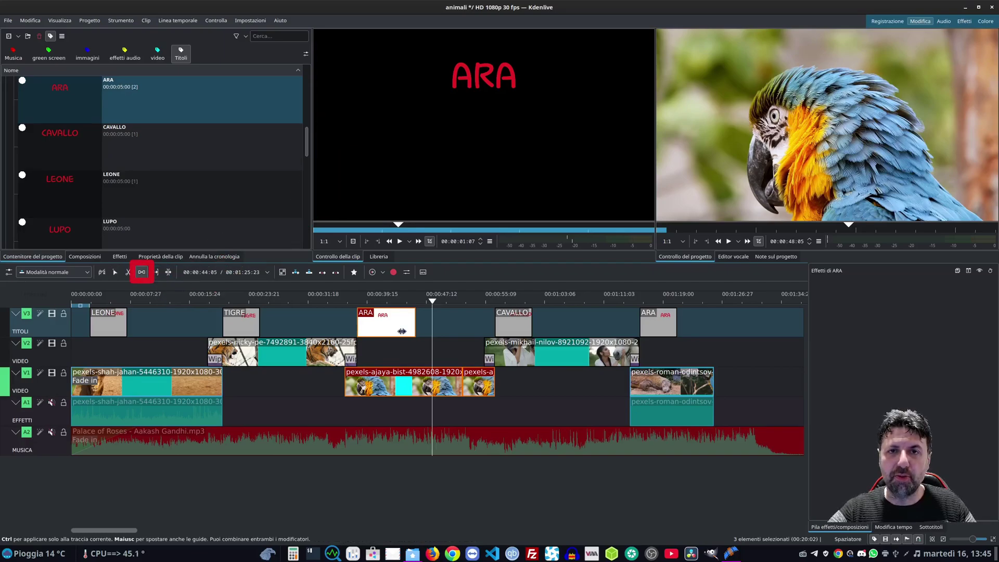
{"action": "left_click", "coordinate": [389, 326]}
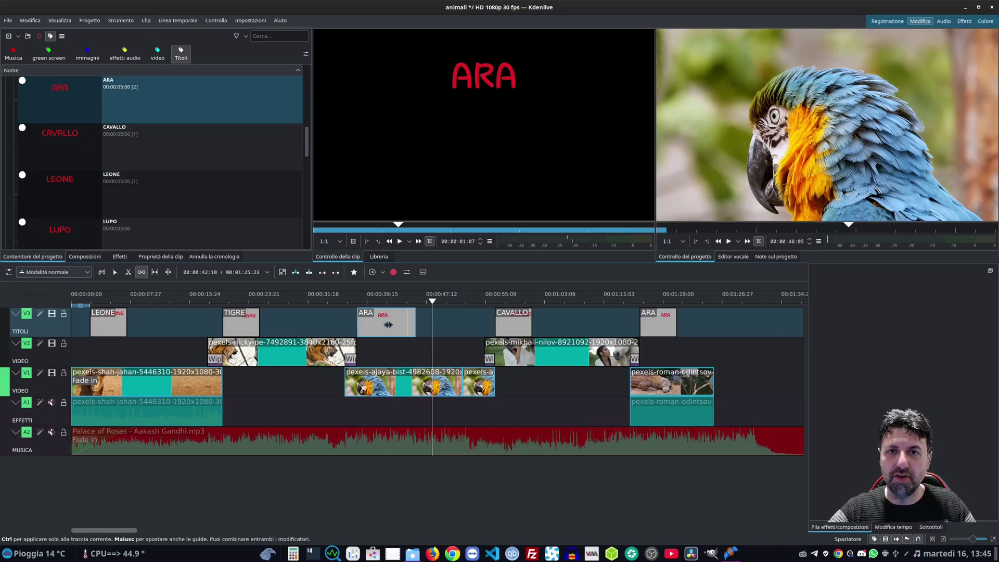
{"action": "left_click", "coordinate": [388, 325]}
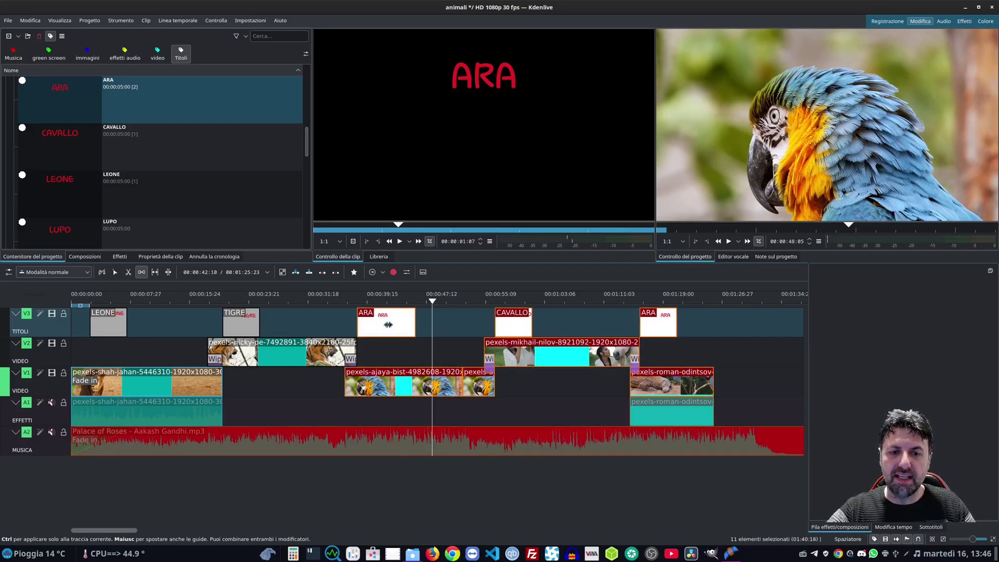
{"action": "mouse_move", "coordinate": [388, 325]}
{"action": "left_mouse_down"}
{"action": "mouse_move", "coordinate": [462, 330]}
{"action": "mouse_move", "coordinate": [388, 333]}
{"action": "left_mouse_up"}
{"action": "left_click", "coordinate": [419, 336]}
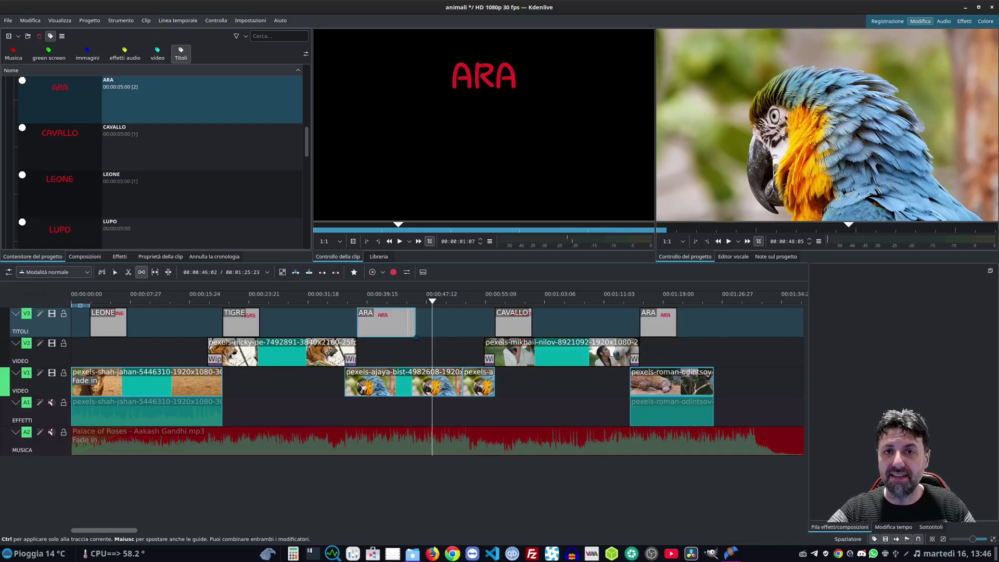
{"action": "left_click", "coordinate": [388, 323]}
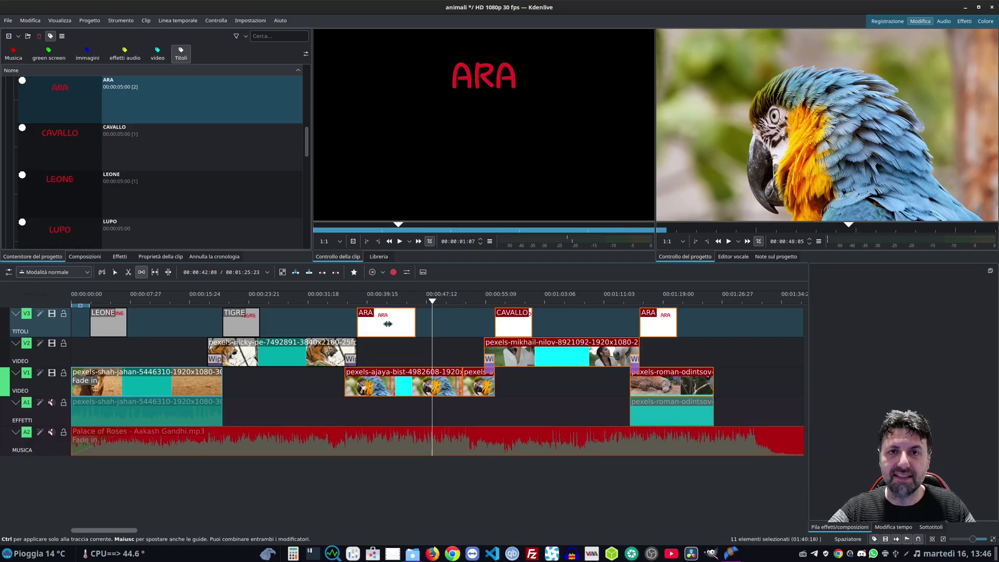
{"action": "mouse_move", "coordinate": [388, 324]}
{"action": "left_mouse_down"}
{"action": "mouse_move", "coordinate": [583, 325]}
{"action": "mouse_move", "coordinate": [374, 329]}
{"action": "left_mouse_up"}
{"action": "left_click", "coordinate": [374, 329]}
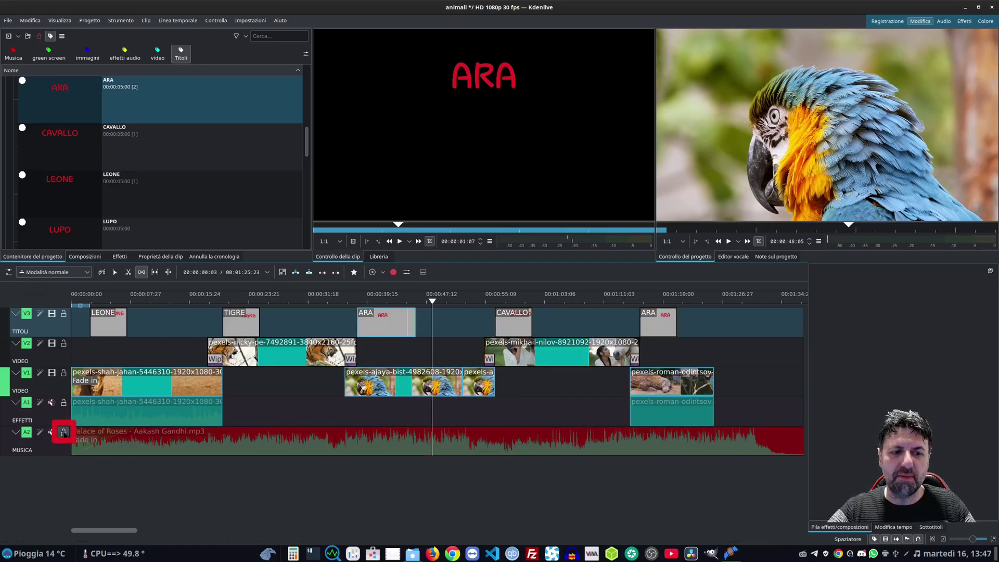
Lock the MUSICA track and try shifting the clips from the first ARA title onward with the Spacer tool
{"action": "left_click", "coordinate": [63, 432]}
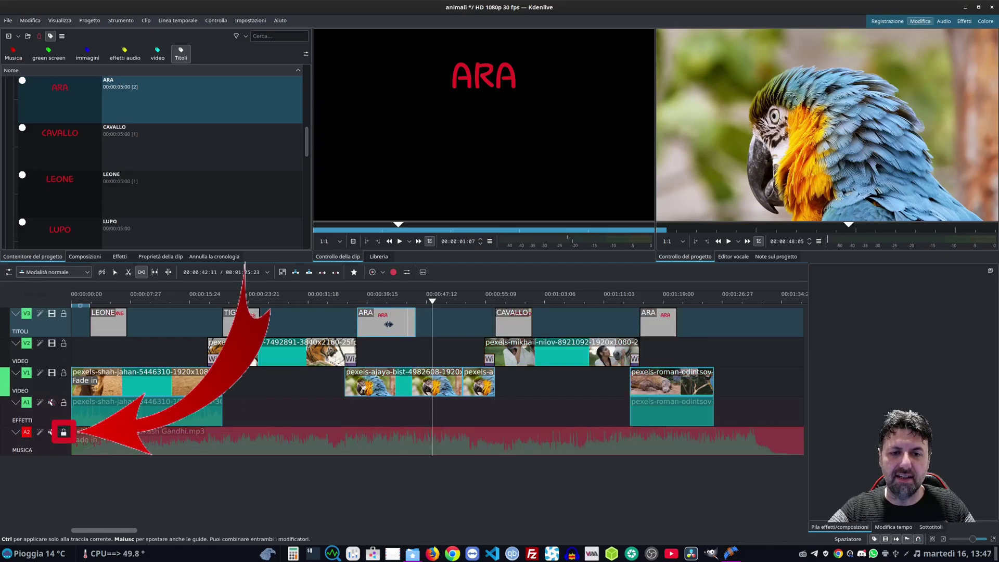
{"action": "mouse_move", "coordinate": [403, 313]}
{"action": "left_mouse_down"}
{"action": "mouse_move", "coordinate": [536, 313]}
{"action": "mouse_move", "coordinate": [403, 313]}
{"action": "left_mouse_up"}
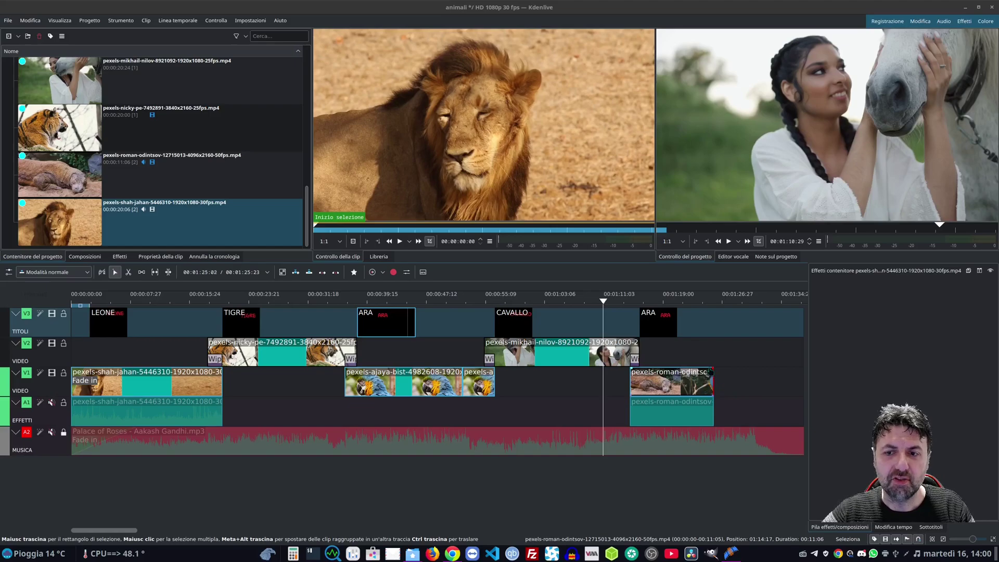
Trim the end of the last video clip and its audio to the end of the last ARA title at 1:20:26
{"action": "left_click", "coordinate": [678, 301]}
{"action": "left_click", "coordinate": [678, 300]}
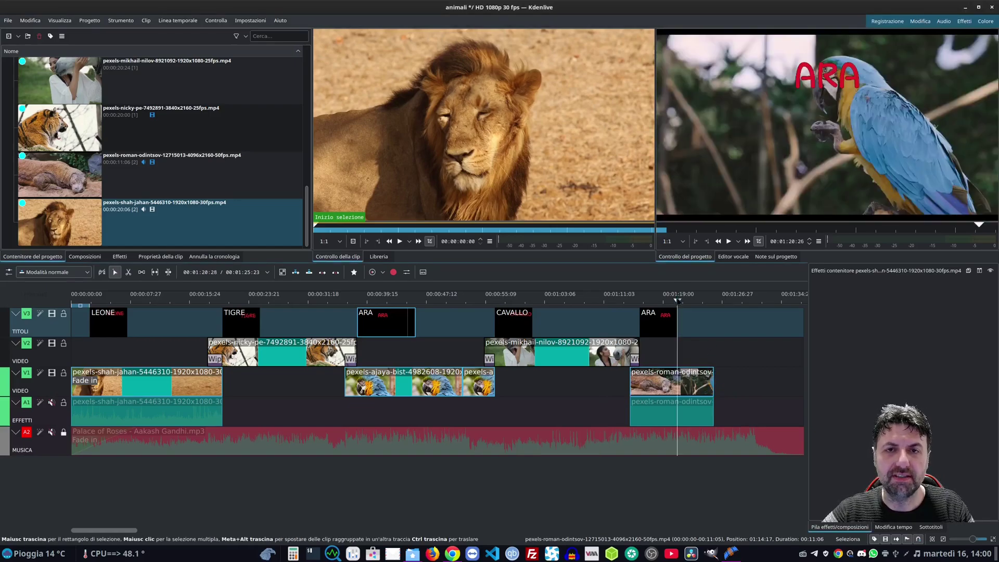
{"action": "left_click_drag", "start_coordinate": [713, 381], "coordinate": [677, 379]}
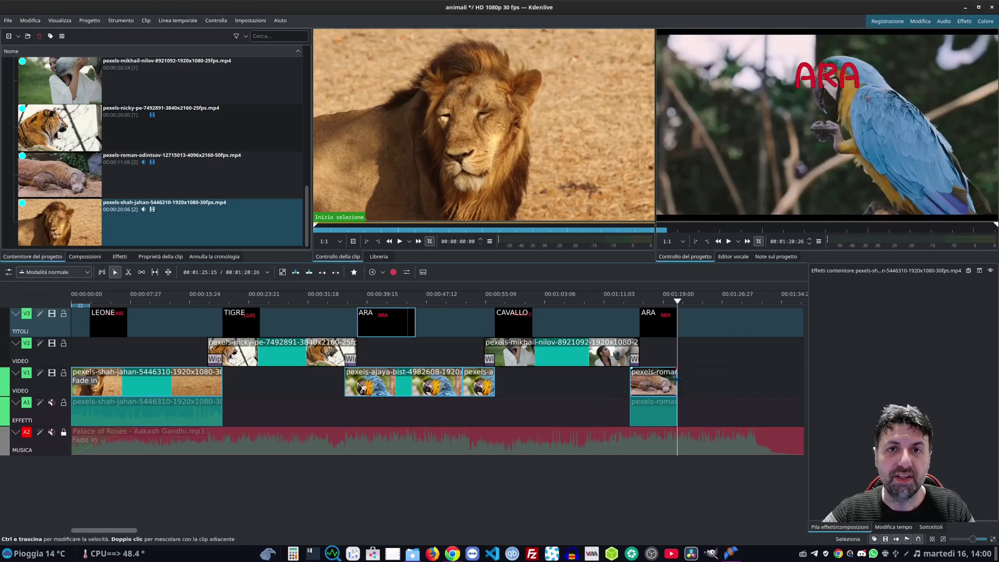
Preview the last video clip's source in the clip monitor, pausing at about 5:10
{"action": "left_click", "coordinate": [676, 379]}
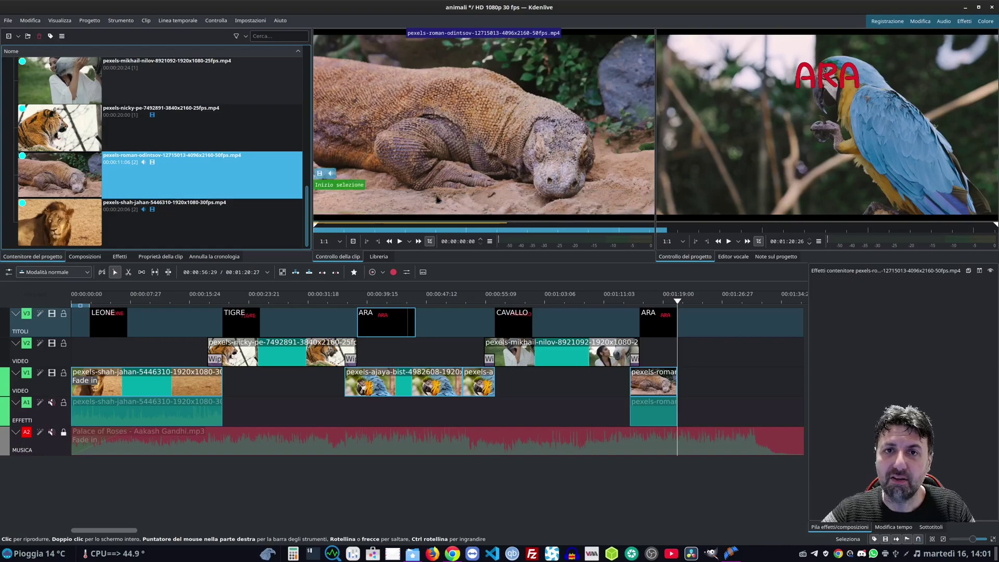
{"action": "left_click", "coordinate": [400, 242]}
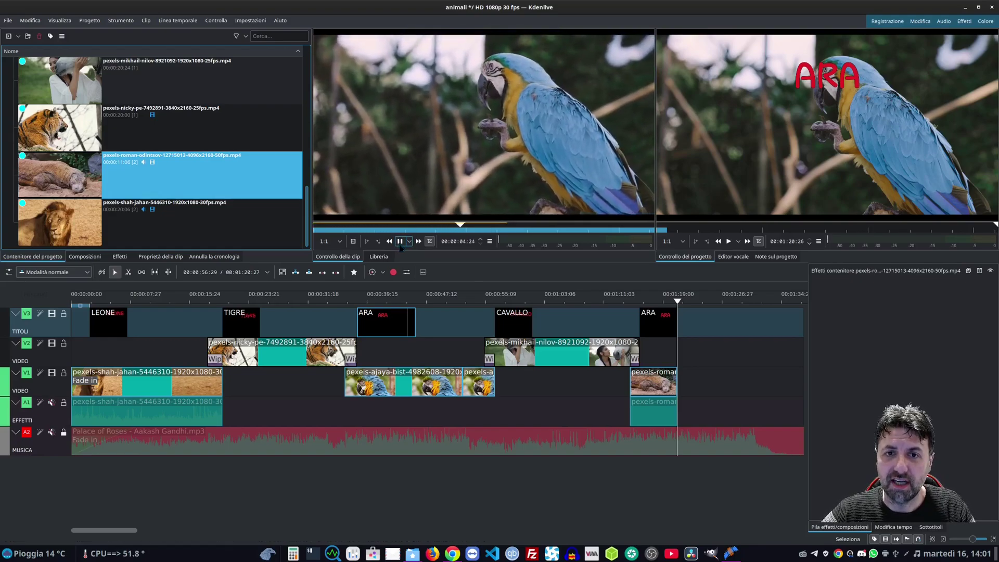
{"action": "left_click", "coordinate": [400, 241]}
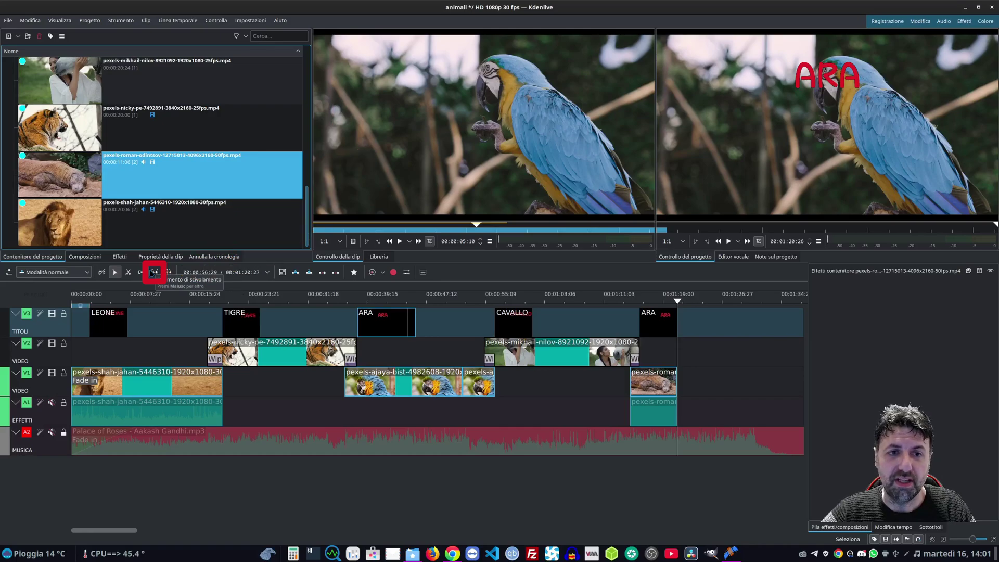
Slip the last video clip's content with the Slip tool to an in point of 3:17 and an out point of 9:26
{"action": "left_click", "coordinate": [155, 272]}
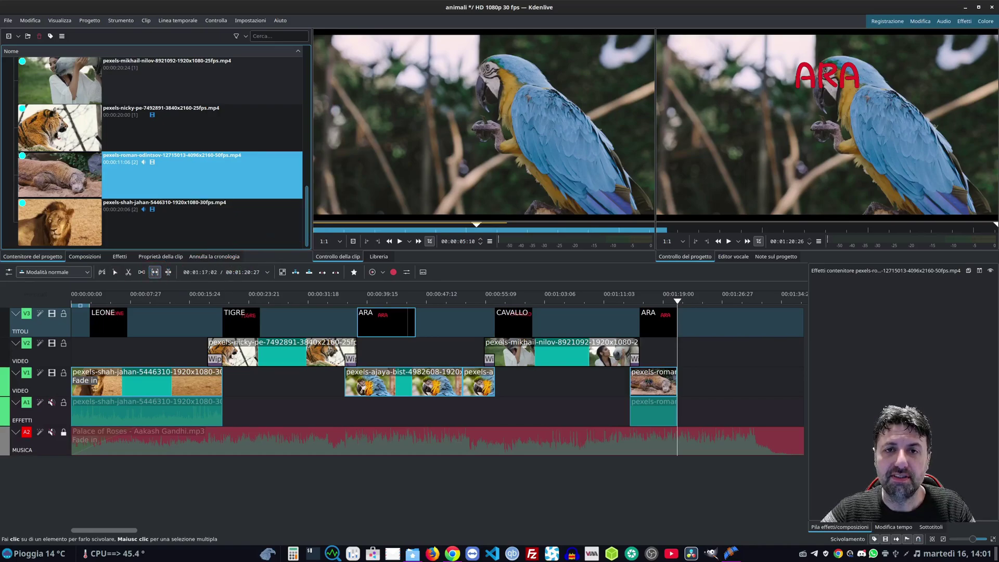
{"action": "left_click_drag", "start_coordinate": [648, 381], "coordinate": [655, 379]}
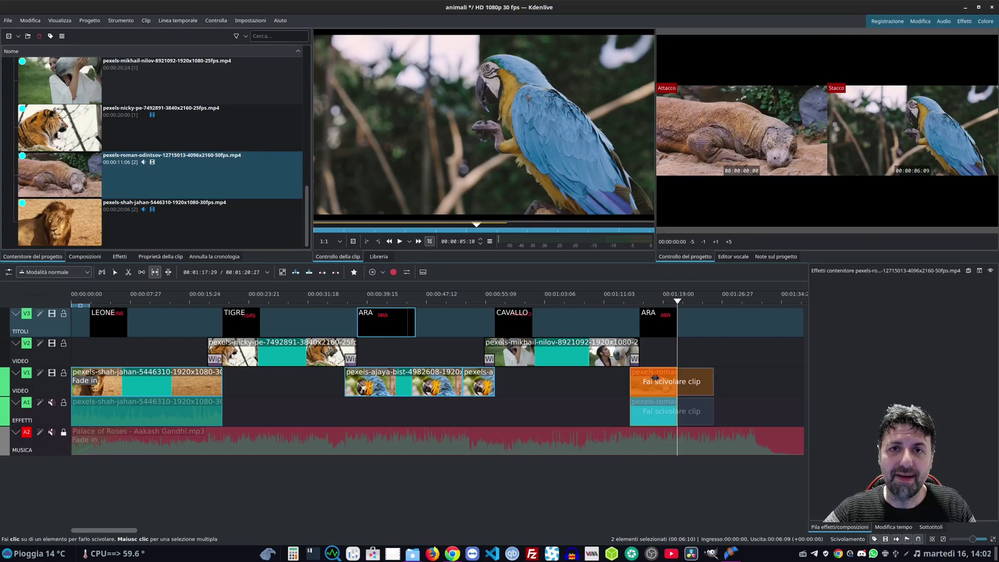
{"action": "mouse_move", "coordinate": [654, 377]}
{"action": "left_mouse_down"}
{"action": "mouse_move", "coordinate": [631, 373]}
{"action": "mouse_move", "coordinate": [624, 395]}
{"action": "mouse_move", "coordinate": [710, 370]}
{"action": "mouse_move", "coordinate": [629, 382]}
{"action": "mouse_move", "coordinate": [652, 385]}
{"action": "left_mouse_up"}
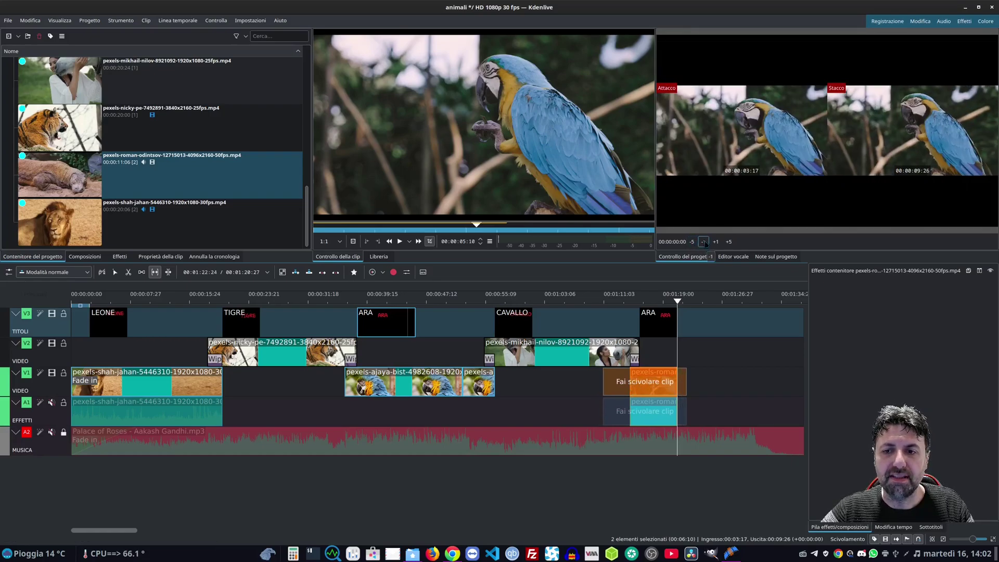
Try nudging the last video clip's slip offset in one-frame steps, and shift it by five frames in the opposite direction
{"action": "left_click", "coordinate": [705, 242]}
{"action": "left_click", "coordinate": [704, 242]}
{"action": "left_click", "coordinate": [704, 242]}
{"action": "left_click", "coordinate": [704, 243]}
{"action": "left_click", "coordinate": [705, 243]}
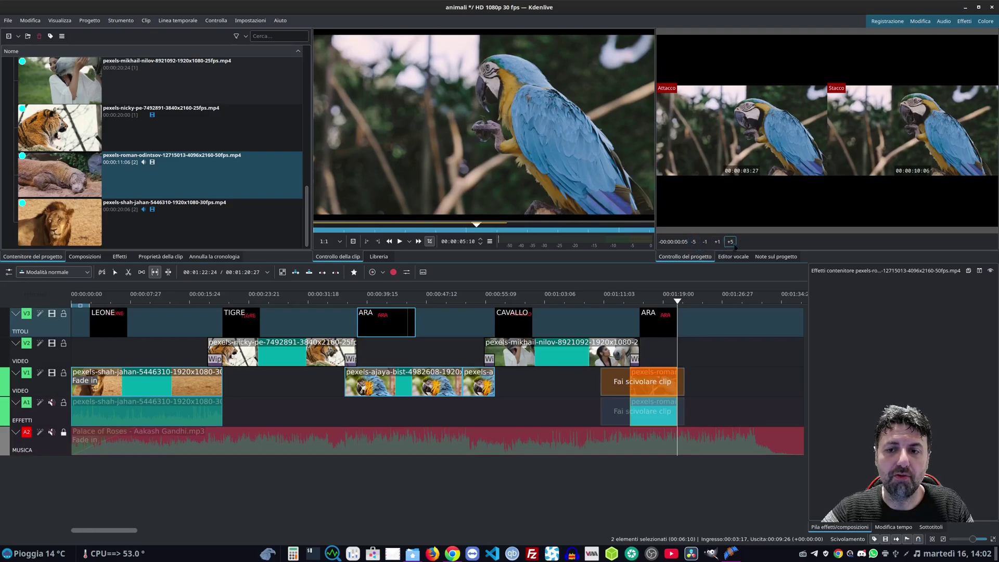
{"action": "left_click", "coordinate": [729, 242]}
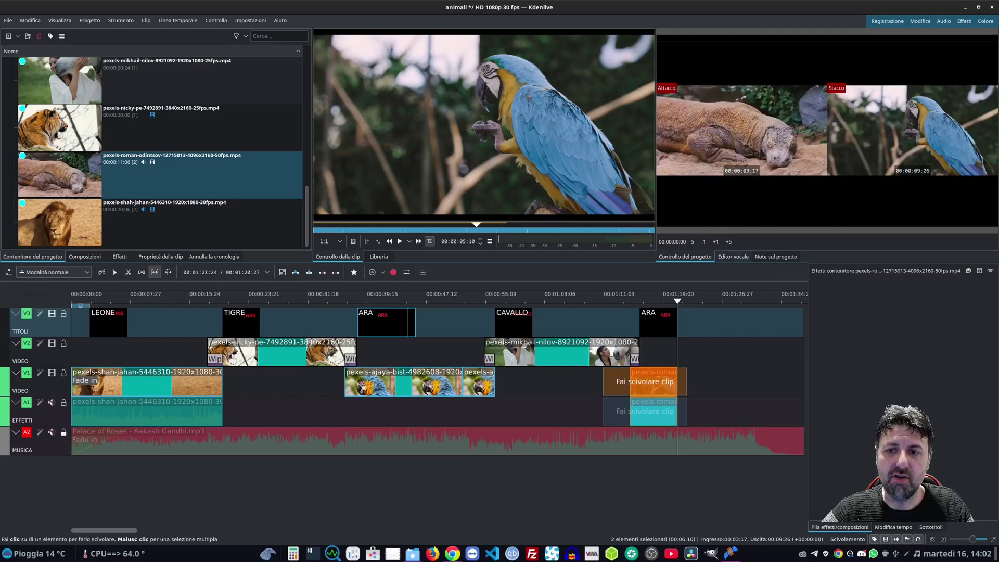
Slip the last video clip to an in point of 4:11 and an out point of 10:20, and play back the result
{"action": "left_click_drag", "start_coordinate": [665, 384], "coordinate": [660, 384]}
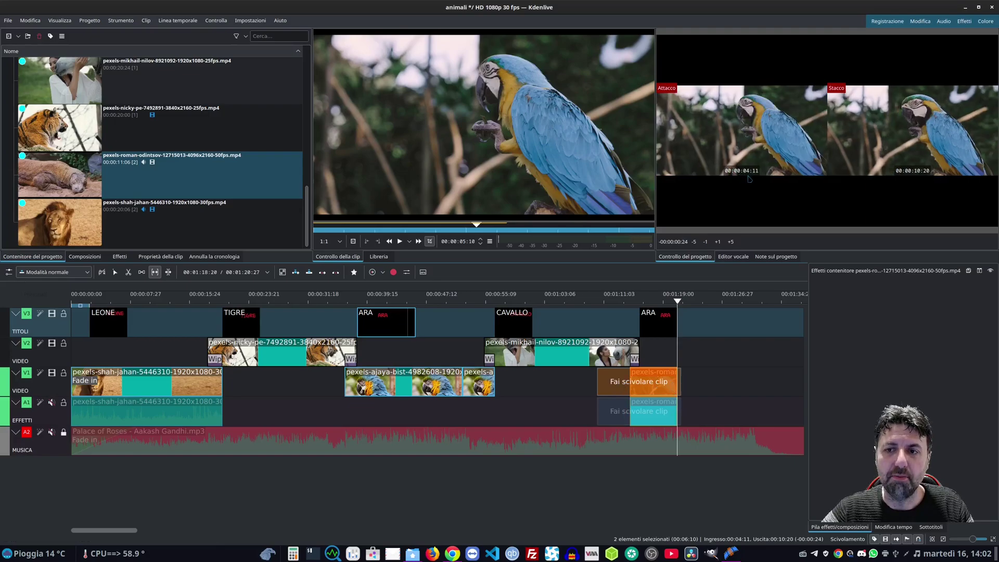
{"action": "left_click", "coordinate": [908, 173]}
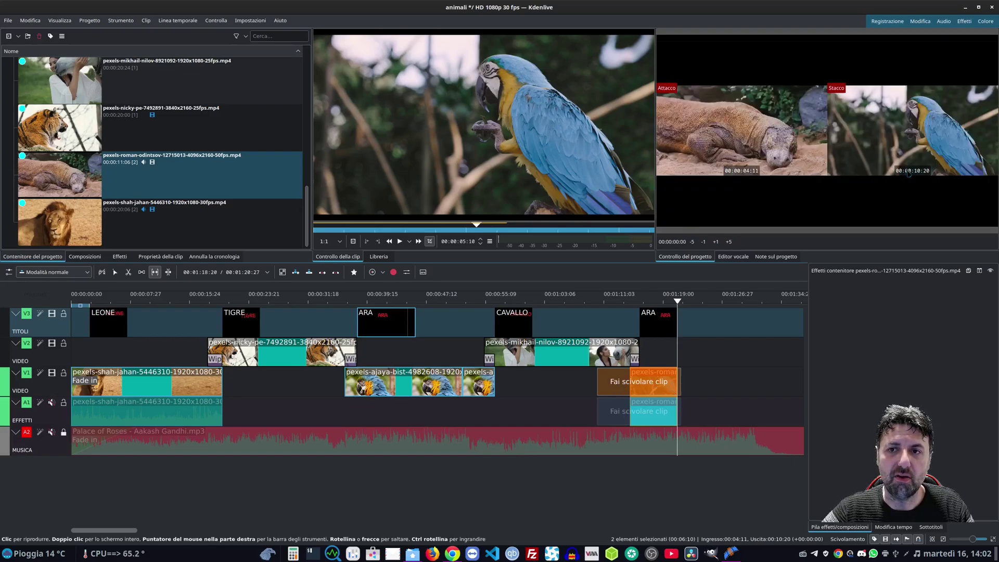
{"action": "key", "text": "Escape"}
{"action": "left_click", "coordinate": [729, 241]}
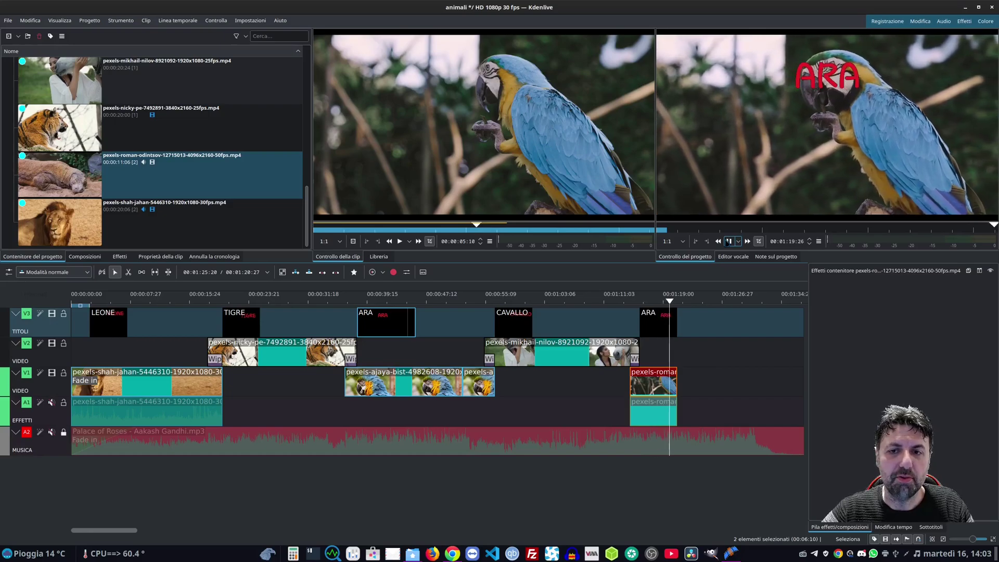
{"action": "left_click", "coordinate": [276, 384]}
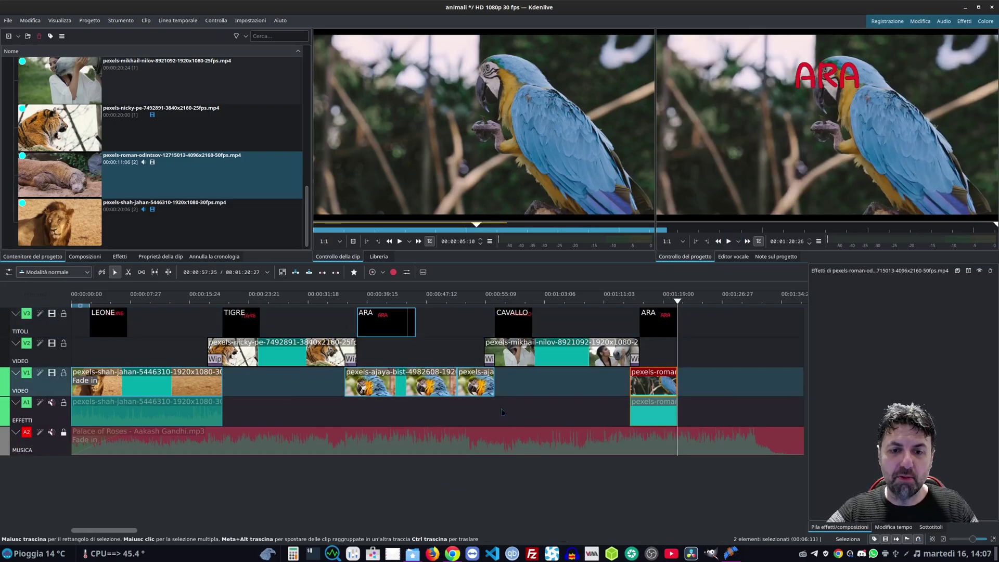
Undo the last trim of the ARA title above the macaw clip, and check the first macaw clip's start and end edges on V1
{"action": "key", "text": "ctrl+z"}
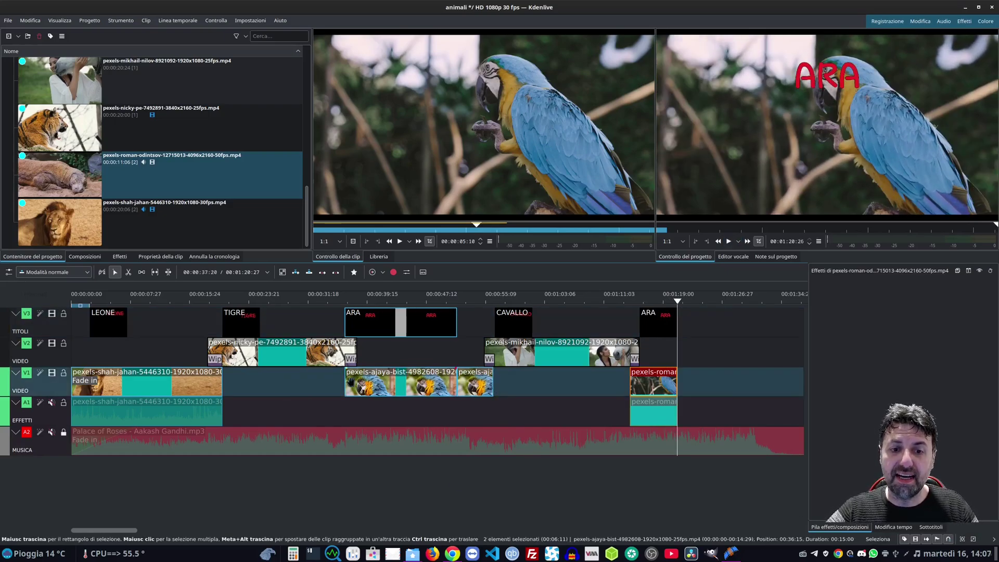
{"action": "mouse_move", "coordinate": [344, 384]}
{"action": "left_mouse_down"}
{"action": "mouse_move", "coordinate": [383, 384]}
{"action": "mouse_move", "coordinate": [346, 384]}
{"action": "left_mouse_up"}
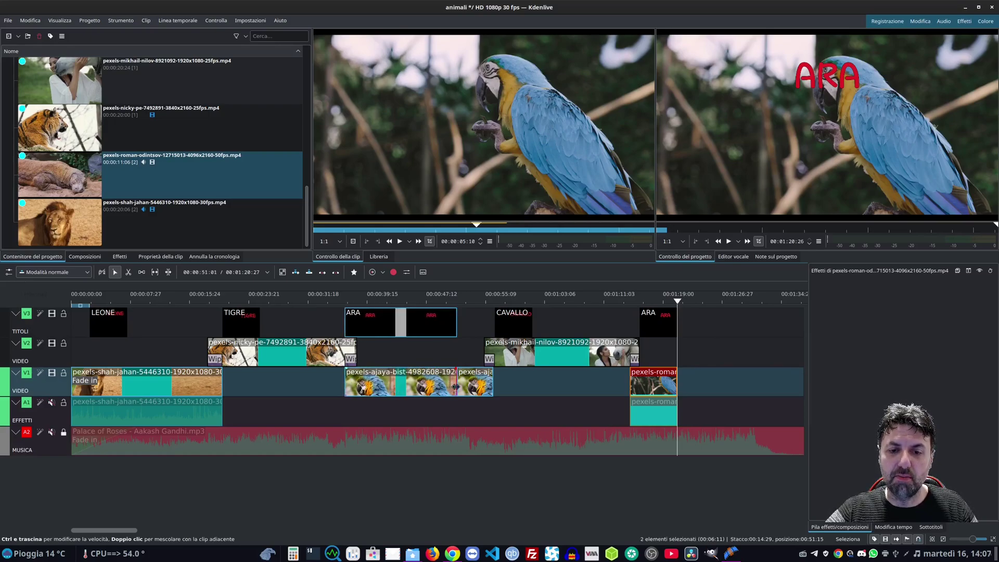
{"action": "mouse_move", "coordinate": [457, 384]}
{"action": "left_mouse_down"}
{"action": "mouse_move", "coordinate": [415, 385]}
{"action": "mouse_move", "coordinate": [457, 385]}
{"action": "left_mouse_up"}
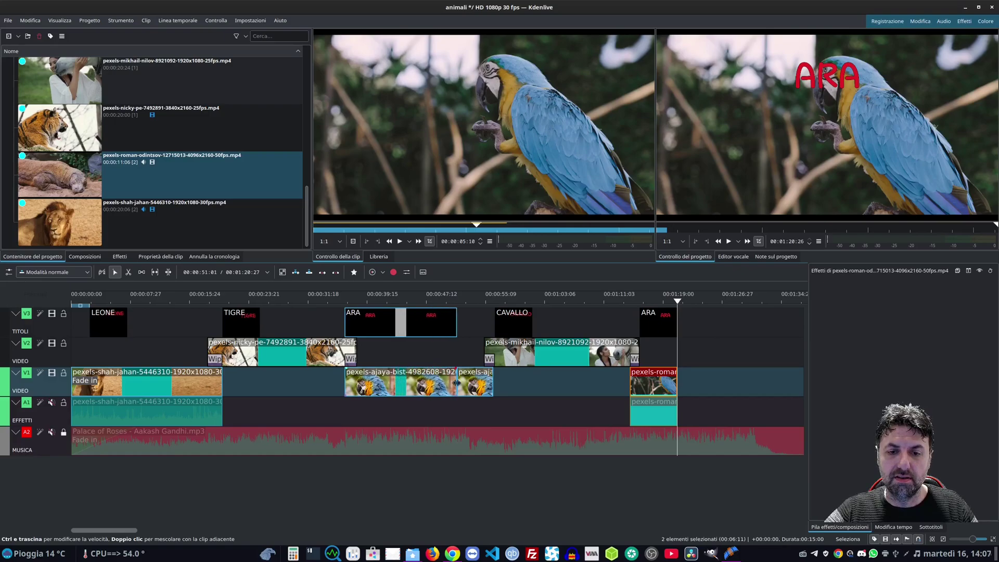
Try shortening the first macaw clip on V1 to a duration of 6:29 with the Ripple tool, and return to the Selection tool
{"action": "left_click", "coordinate": [168, 271]}
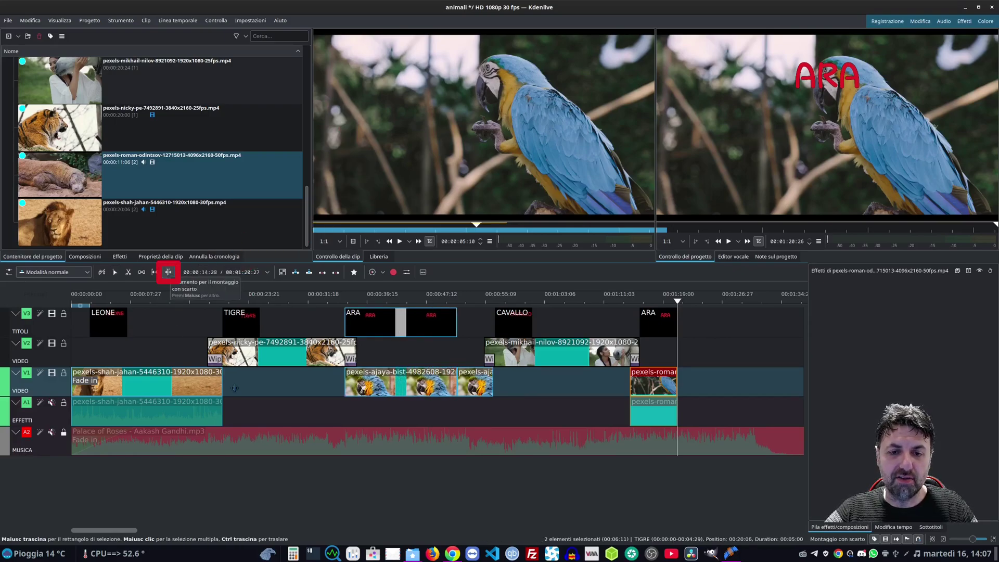
{"action": "left_click_drag", "start_coordinate": [456, 384], "coordinate": [396, 385]}
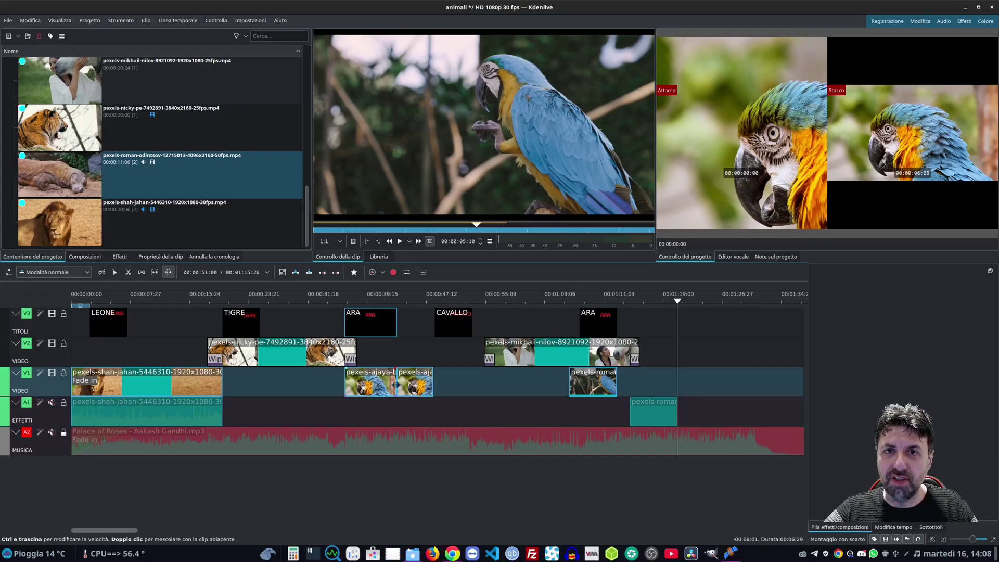
{"action": "key", "text": "s"}
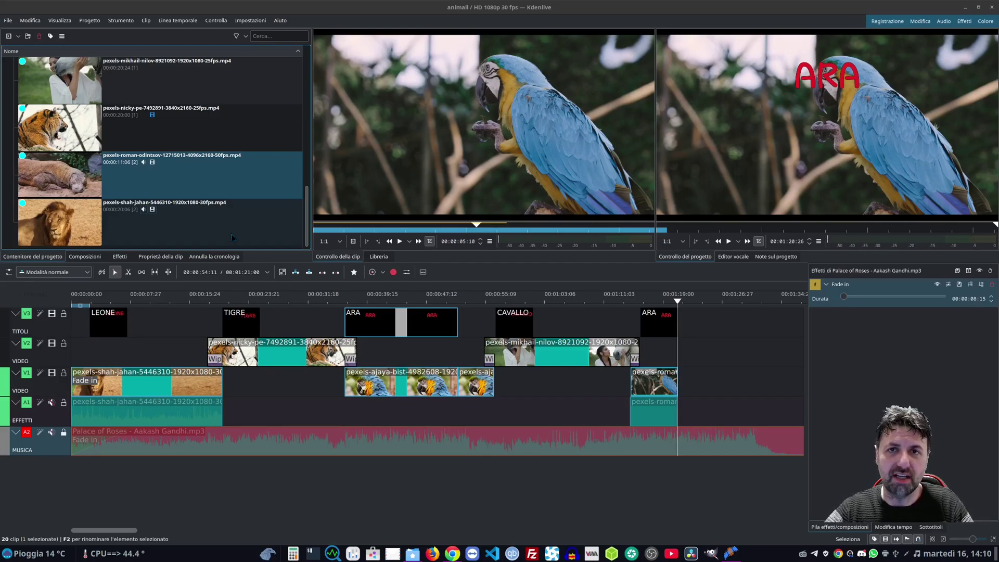
Preview the wolf clip from the VIDEO folder, pause it at 11:01 and set its zone's out point there
{"action": "scroll", "coordinate": [233, 238], "scroll_direction": "up", "scroll_amount": 5}
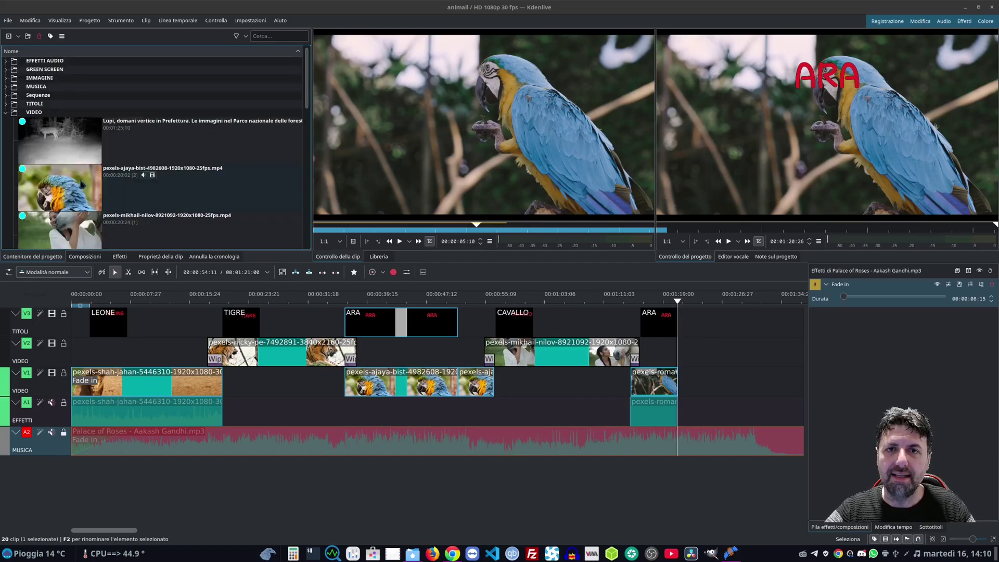
{"action": "left_click", "coordinate": [77, 140]}
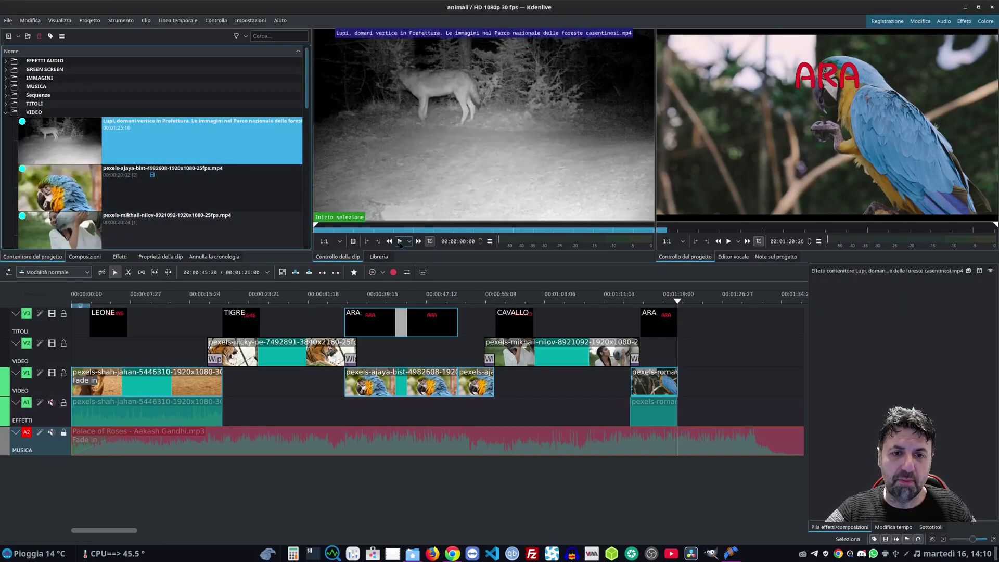
{"action": "left_click", "coordinate": [400, 242]}
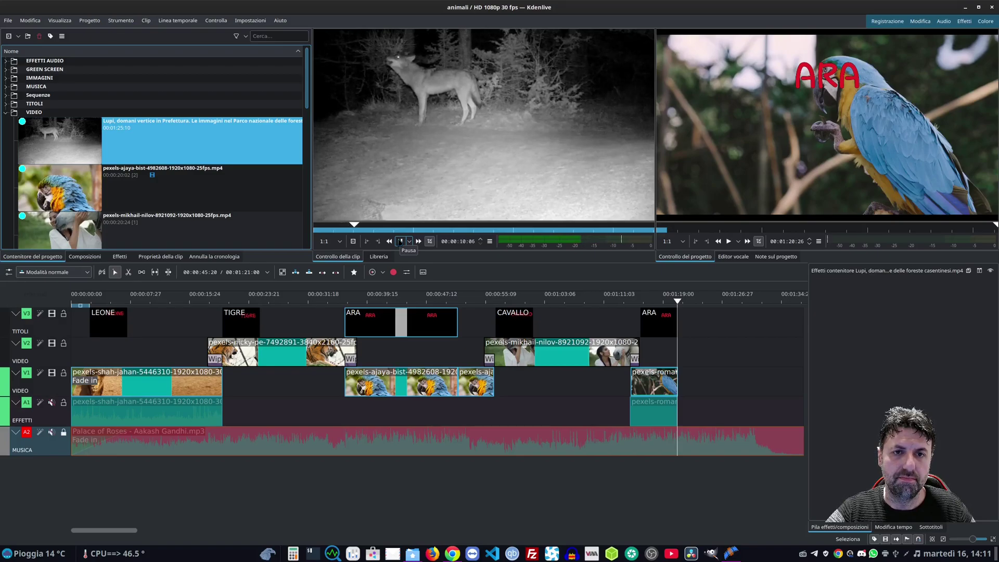
{"action": "left_click", "coordinate": [400, 241]}
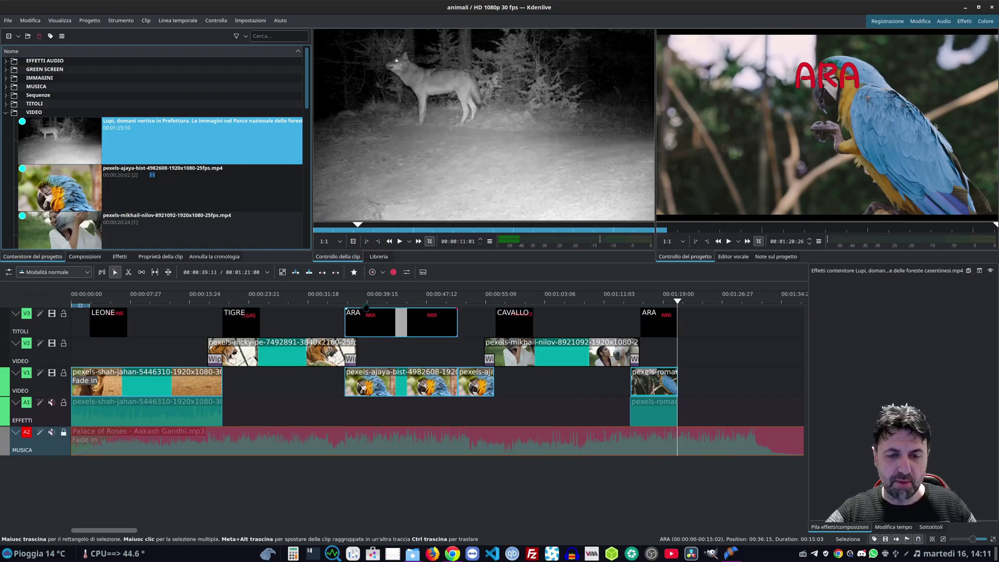
{"action": "left_click", "coordinate": [380, 243]}
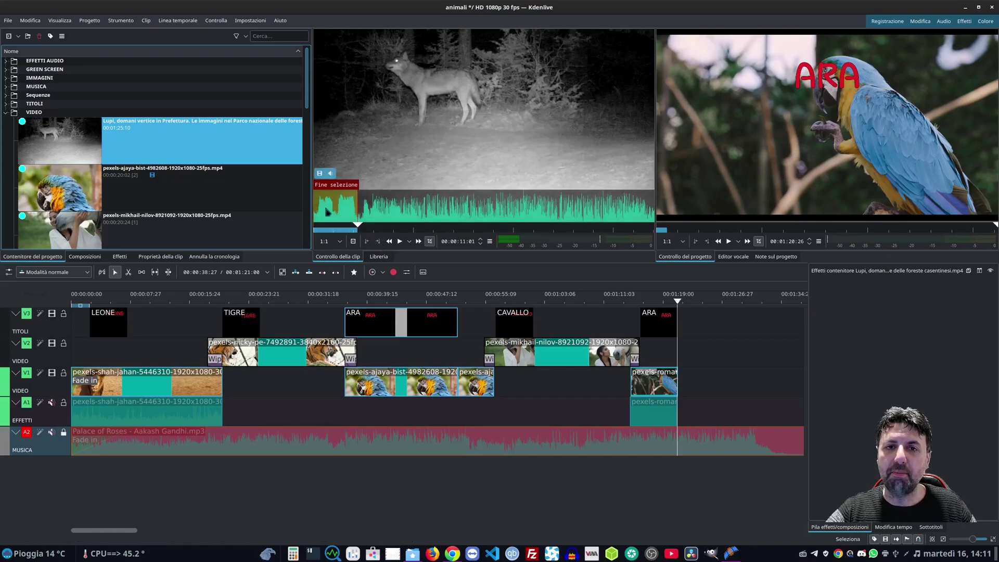
{"action": "key", "text": "v"}
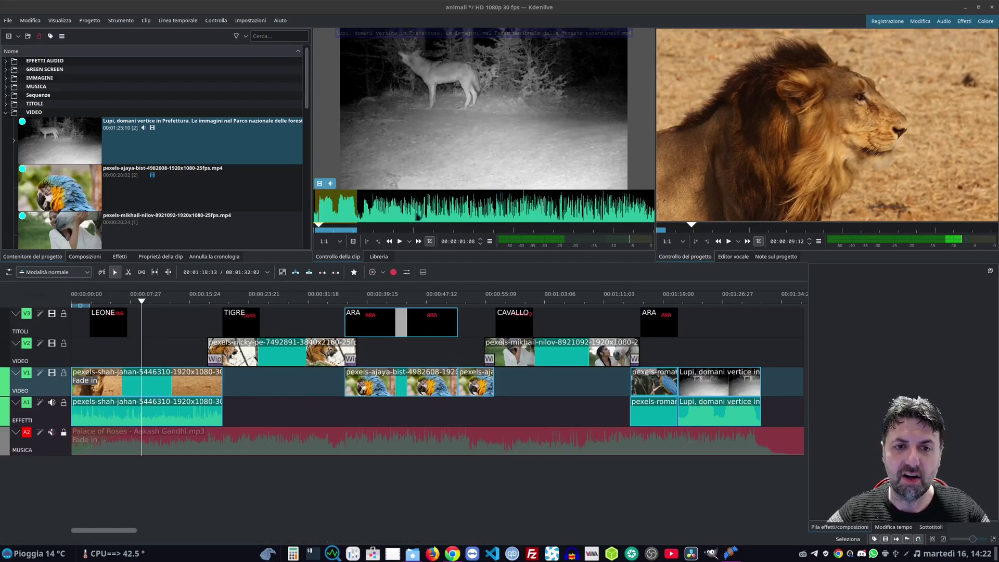
Try marking a zone in the wolf clip from 20:03 to 41:23, and resize it by moving its start and end boundaries
{"action": "left_click", "coordinate": [395, 205]}
{"action": "key", "text": "i"}
{"action": "left_click", "coordinate": [480, 205]}
{"action": "key", "text": "o"}
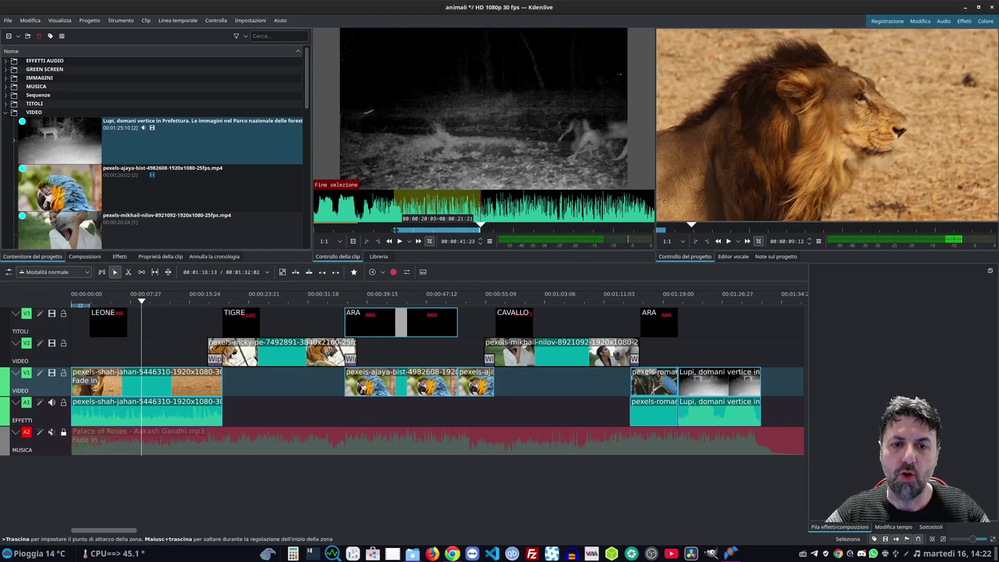
{"action": "left_click_drag", "start_coordinate": [389, 230], "coordinate": [314, 229]}
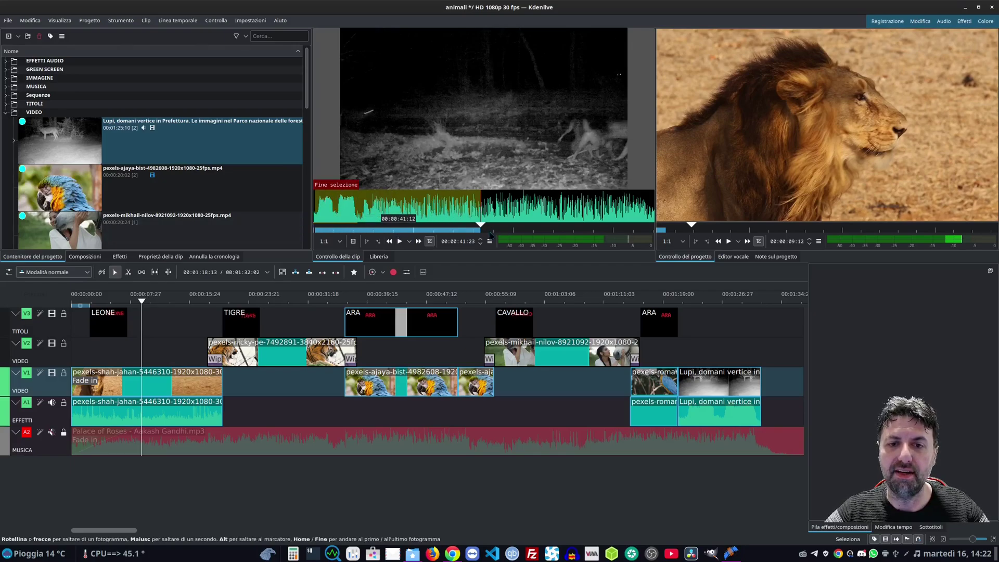
{"action": "left_click_drag", "start_coordinate": [480, 229], "coordinate": [383, 229]}
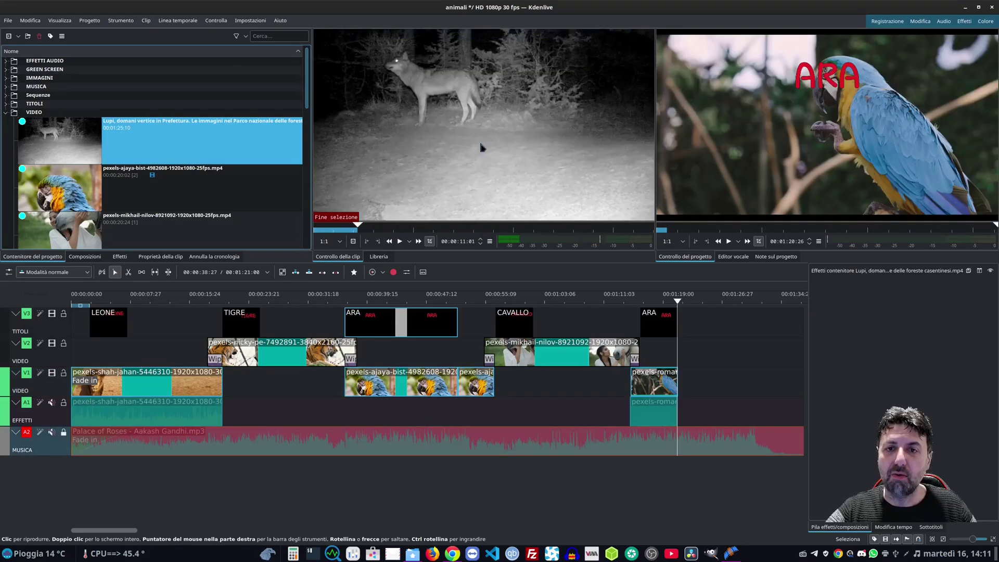
Place the wolf clip's zone on V1 directly after the last video clip and play it back
{"action": "left_click_drag", "start_coordinate": [527, 144], "coordinate": [701, 342]}
{"action": "left_click", "coordinate": [729, 241]}
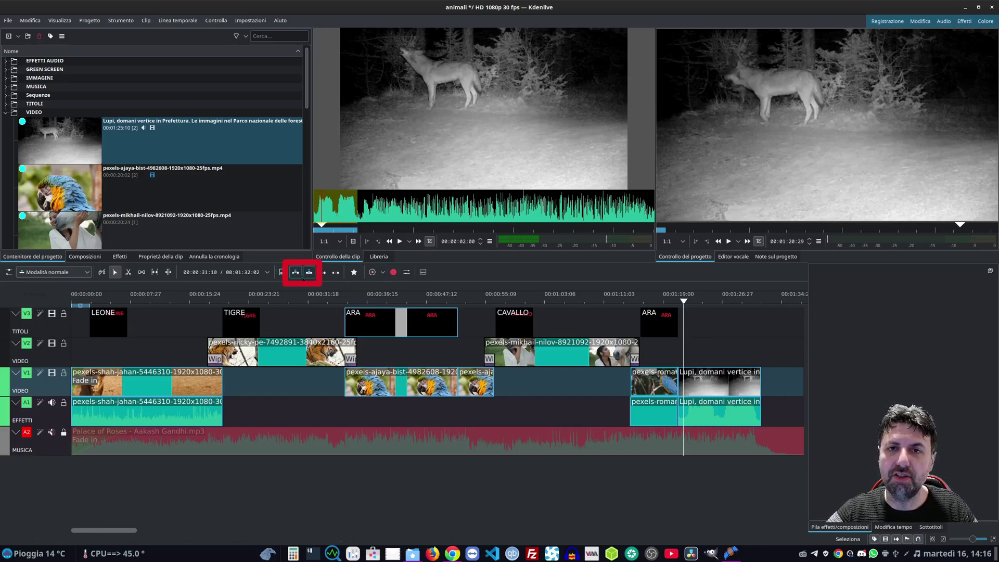
Insert the wolf clip's zone into the timeline at 9:12, splitting the lion clip and shifting everything after it
{"action": "left_click", "coordinate": [153, 301]}
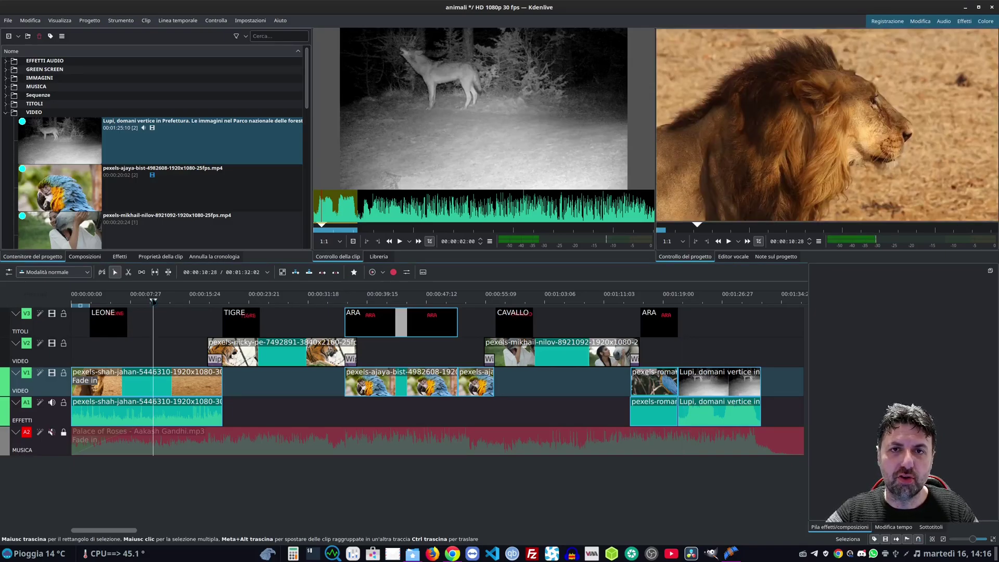
{"action": "left_click_drag", "start_coordinate": [153, 302], "coordinate": [142, 301]}
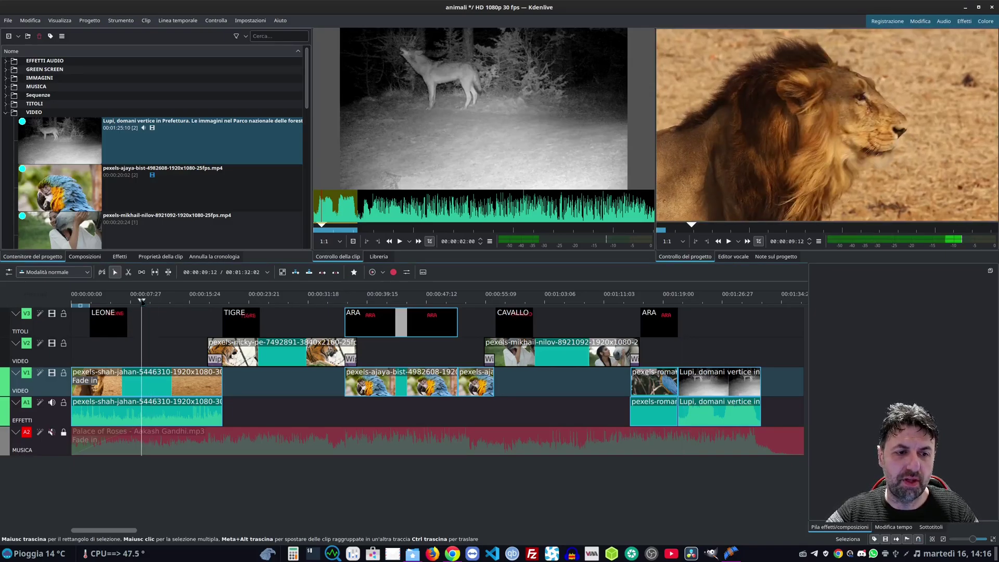
{"action": "left_click", "coordinate": [86, 141]}
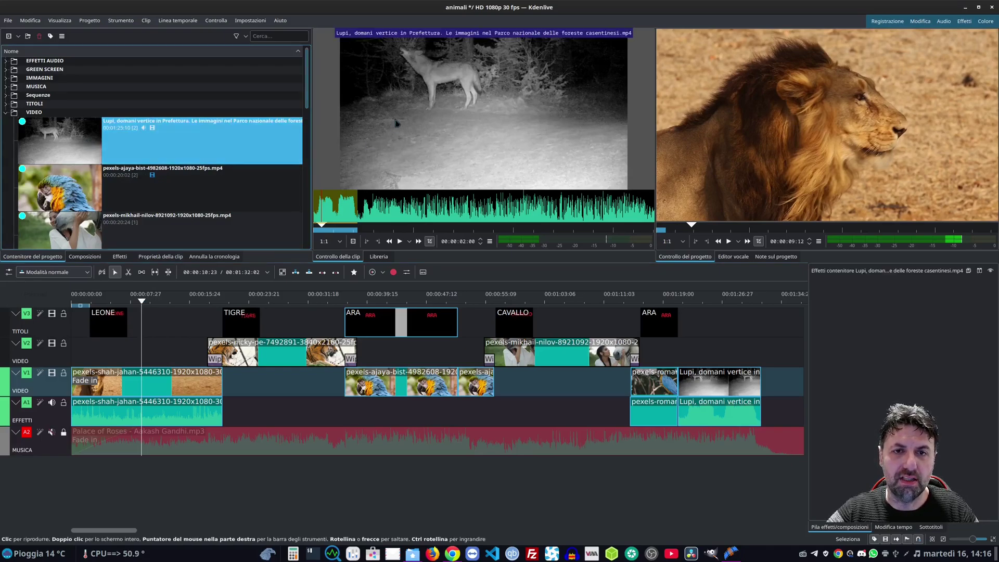
{"action": "mouse_move", "coordinate": [355, 212]}
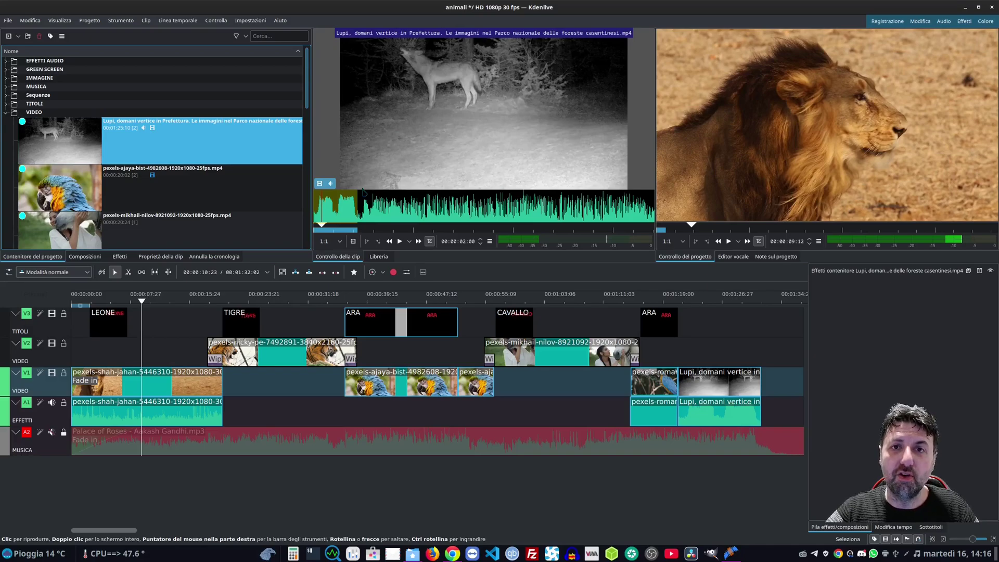
{"action": "left_click", "coordinate": [295, 275]}
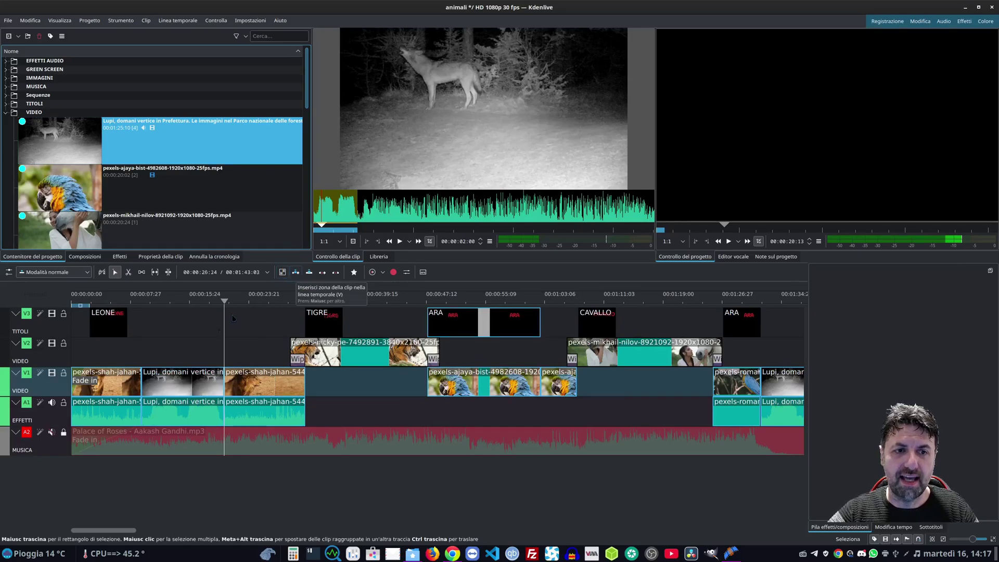
Undo the wolf zone's insertion into the lion clip by reverting to the preceding entry in the undo history
{"action": "left_click", "coordinate": [142, 298]}
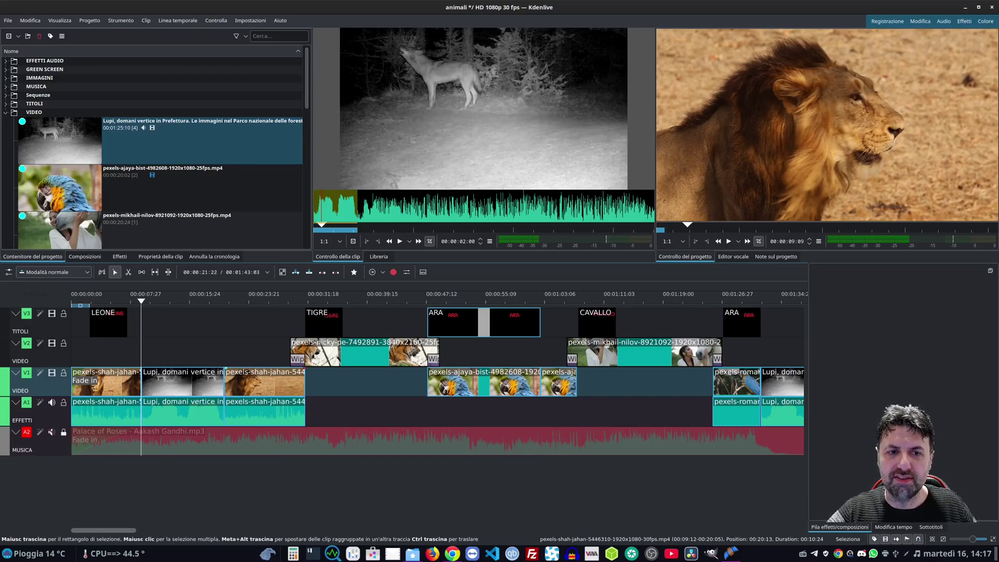
{"action": "left_click", "coordinate": [211, 258]}
{"action": "scroll", "coordinate": [139, 177], "scroll_direction": "up", "scroll_amount": 5}
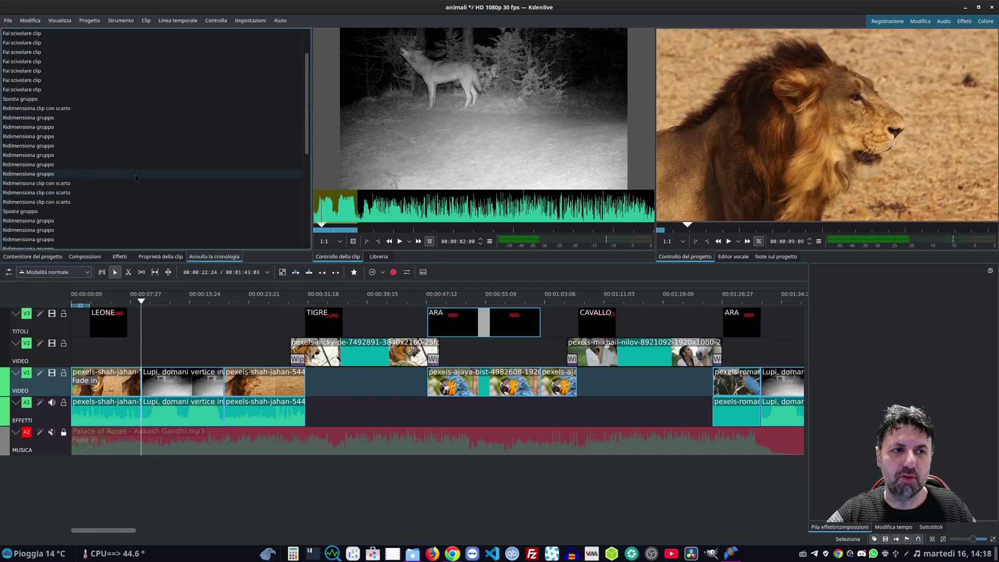
{"action": "scroll", "coordinate": [136, 185], "scroll_direction": "down", "scroll_amount": 5}
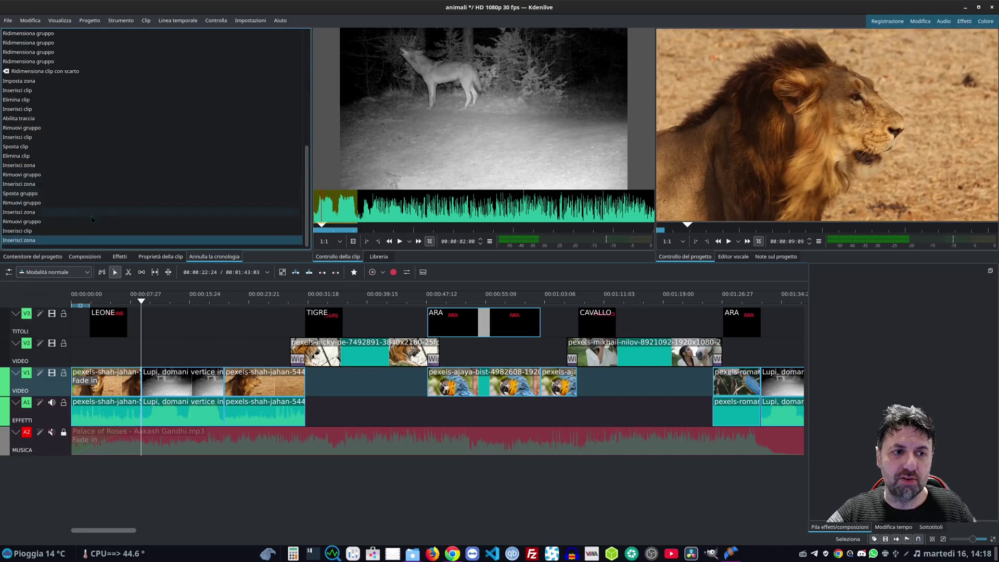
{"action": "left_click", "coordinate": [32, 232]}
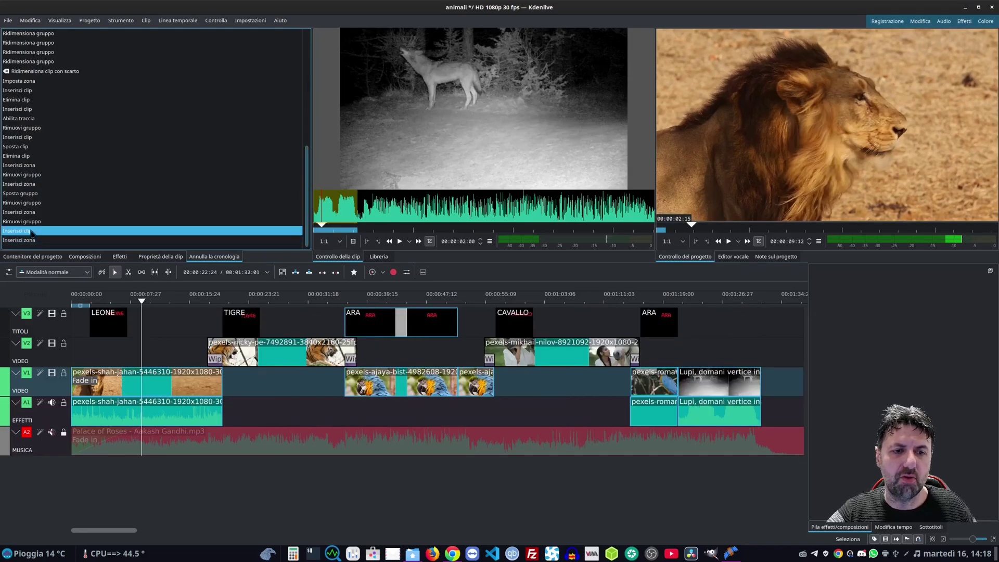
Return to the project bin and overwrite the lion clip from 9:12 with the wolf clip's zone
{"action": "left_click", "coordinate": [33, 257]}
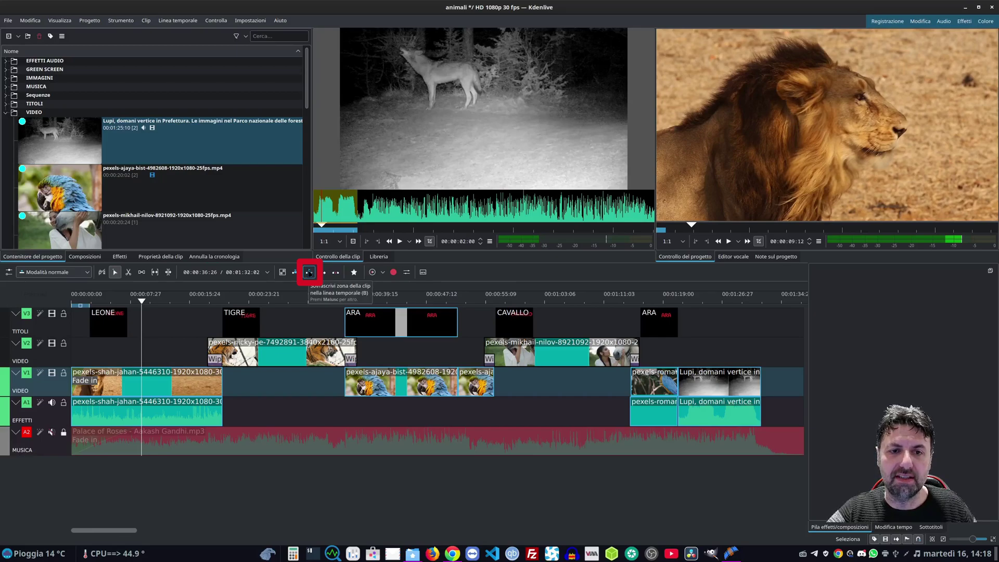
{"action": "left_click", "coordinate": [309, 272]}
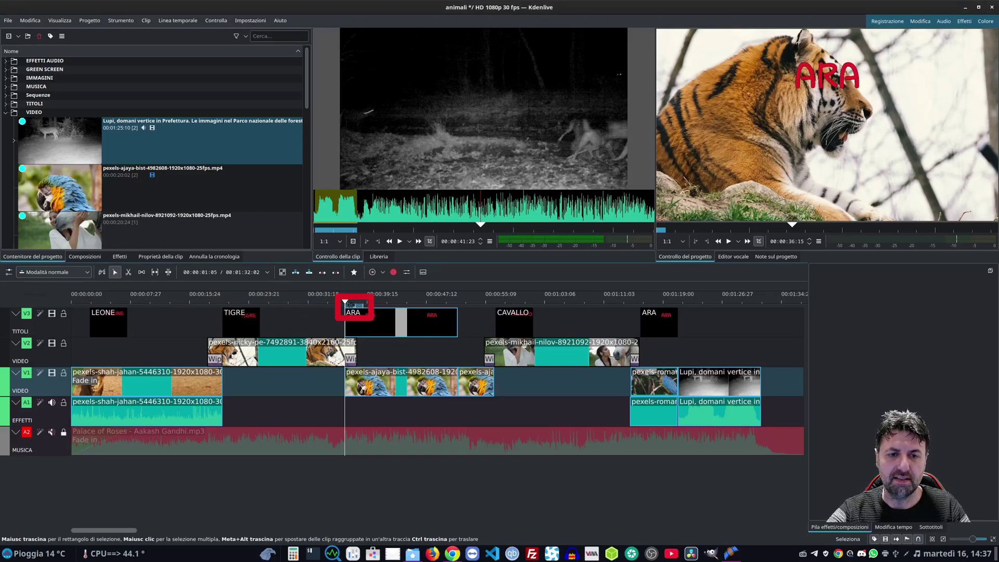
Set the timeline zone's in point at 35:12, near the end of the tiger clip, and test adjusting its end boundary
{"action": "left_click", "coordinate": [338, 301]}
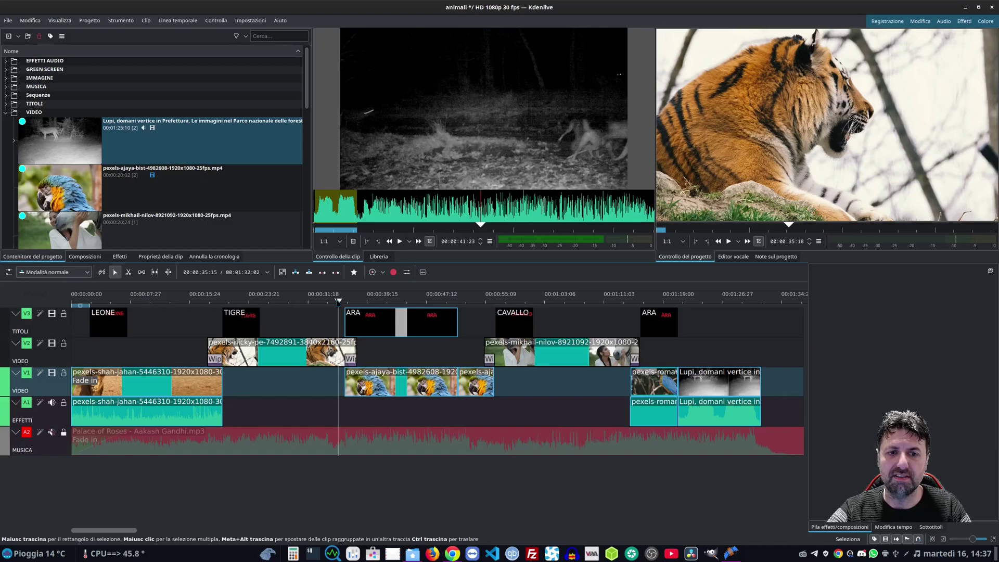
{"action": "right_click", "coordinate": [337, 302]}
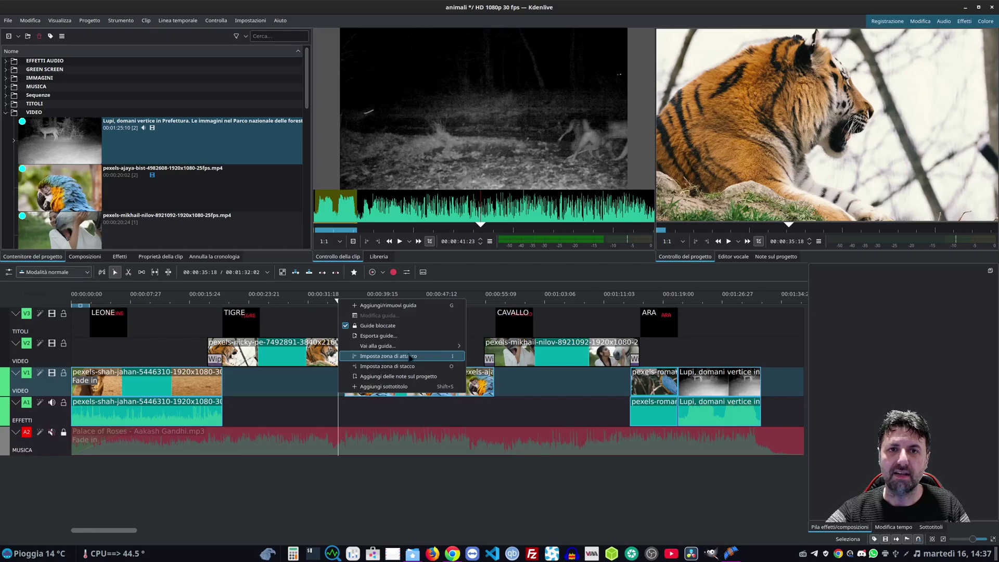
{"action": "left_click", "coordinate": [410, 357]}
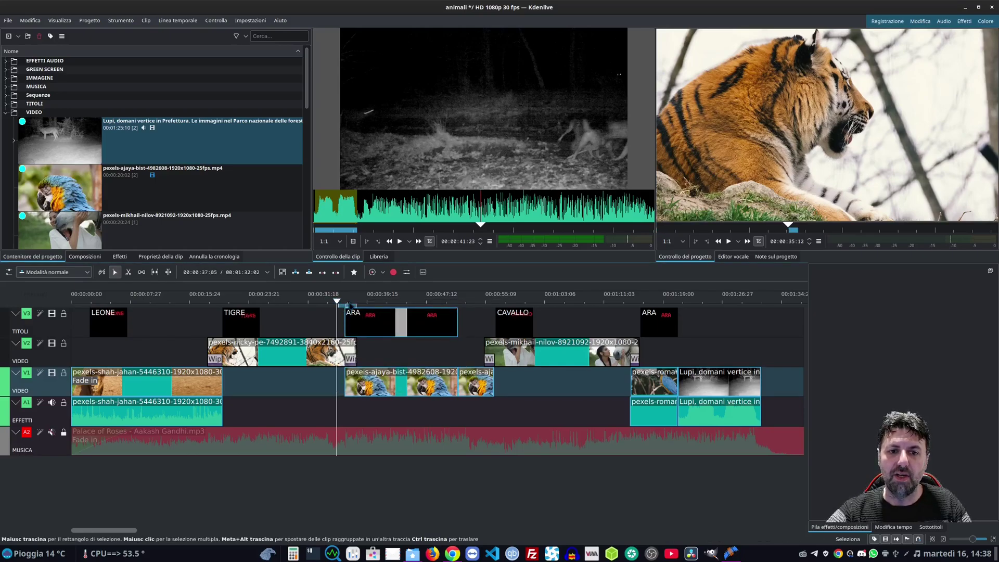
{"action": "mouse_move", "coordinate": [355, 305]}
{"action": "left_mouse_down"}
{"action": "mouse_move", "coordinate": [435, 306]}
{"action": "mouse_move", "coordinate": [358, 308]}
{"action": "left_mouse_up"}
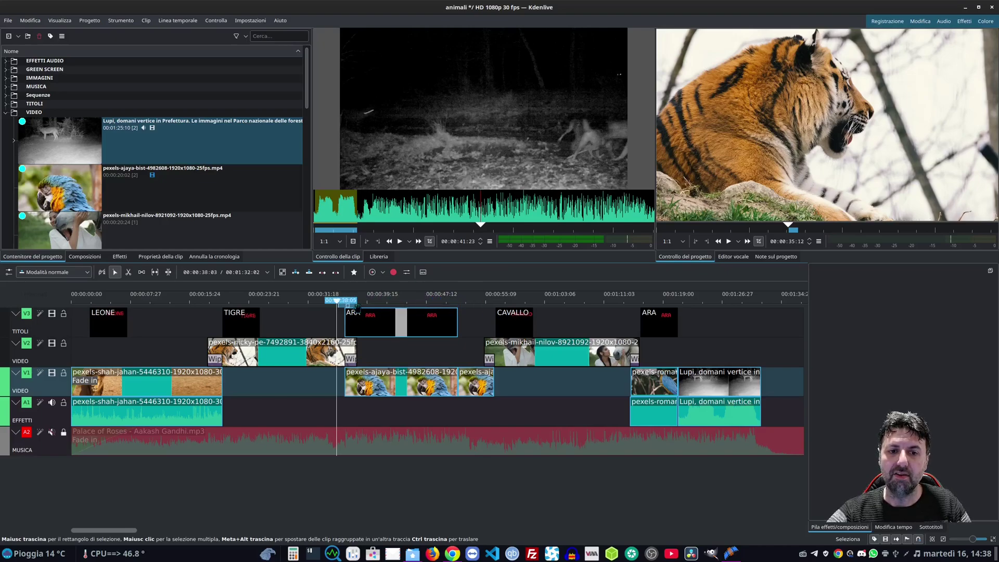
Set the timeline zone's out point at 50:07 and move its in point to 24:03
{"action": "left_click", "coordinate": [447, 301]}
{"action": "right_click", "coordinate": [448, 301]}
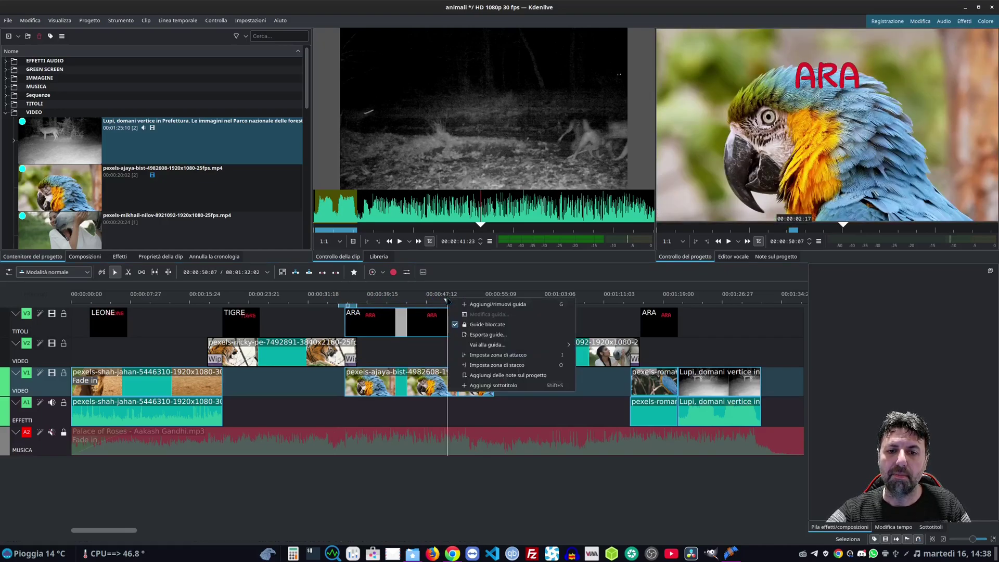
{"action": "left_click", "coordinate": [530, 365]}
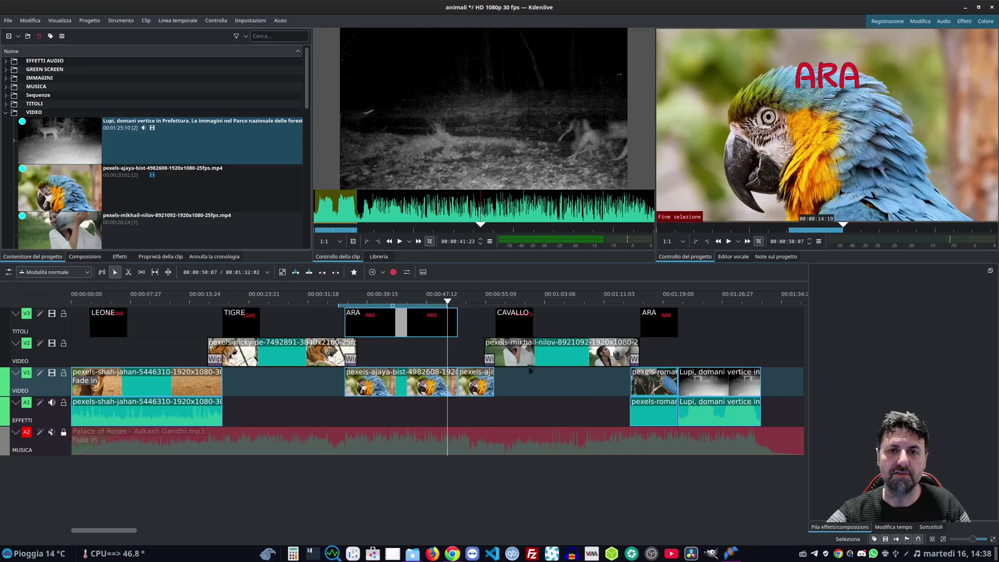
{"action": "left_click", "coordinate": [252, 299]}
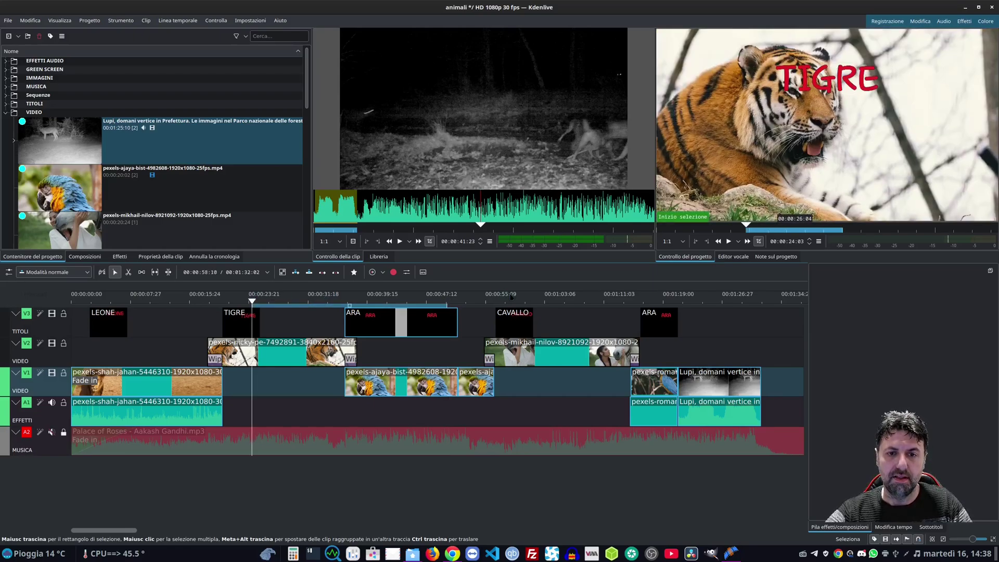
Place the playhead at 59:03 and move the CAVALLO title on V3 directly after the long ARA title
{"action": "left_click", "coordinate": [514, 298]}
{"action": "left_click_drag", "start_coordinate": [515, 322], "coordinate": [449, 343]}
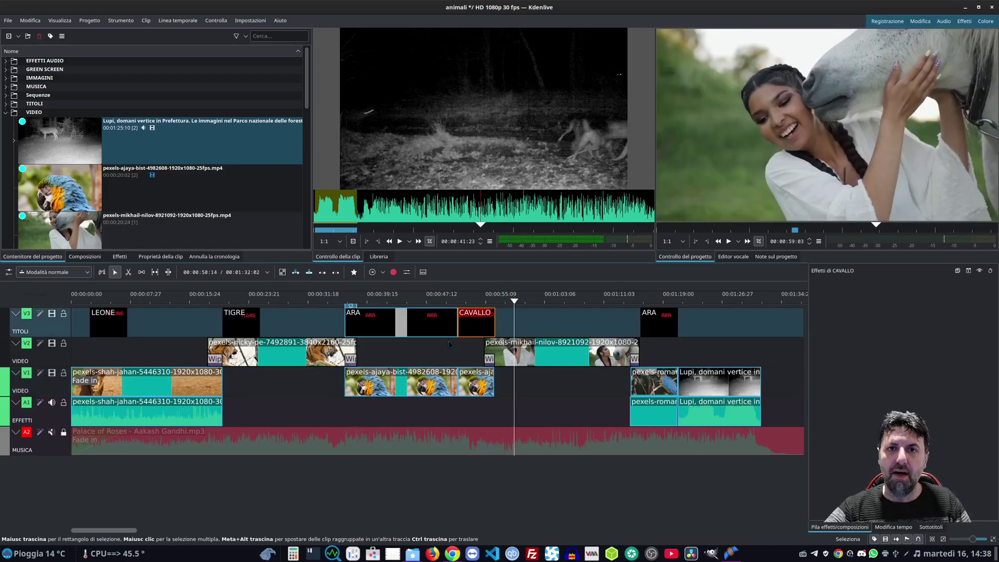
Try extracting the timeline zone around the start of the long ARA title, undo it, and try lifting the same zone and undo that
{"action": "left_click", "coordinate": [322, 272]}
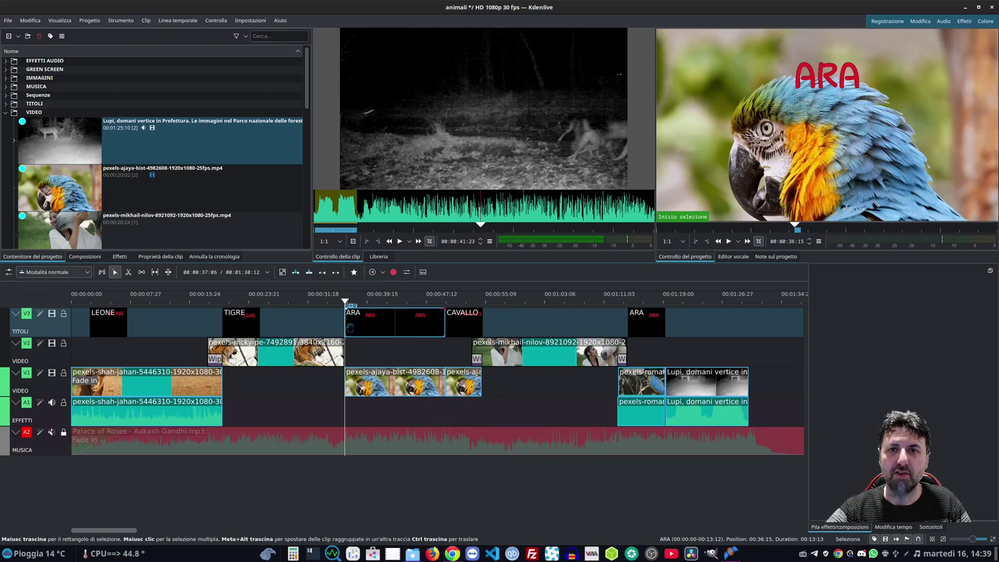
{"action": "key", "text": "ctrl+z"}
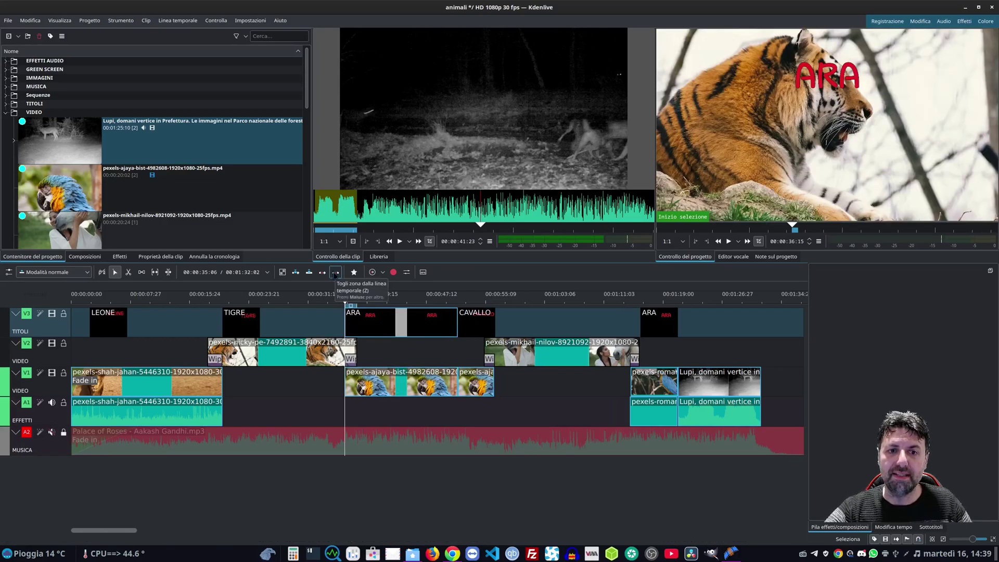
{"action": "left_click", "coordinate": [336, 272]}
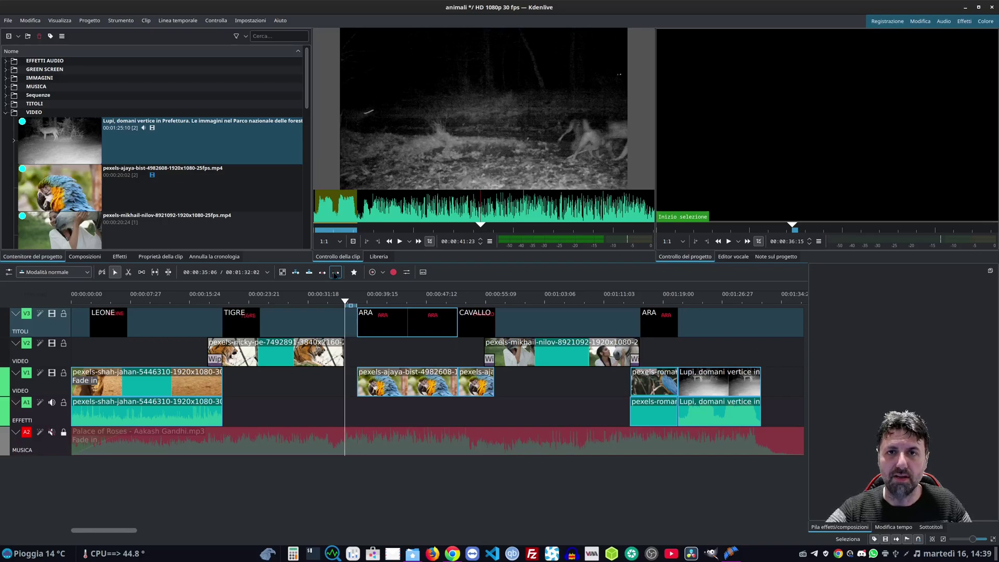
{"action": "key", "text": "ctrl+z"}
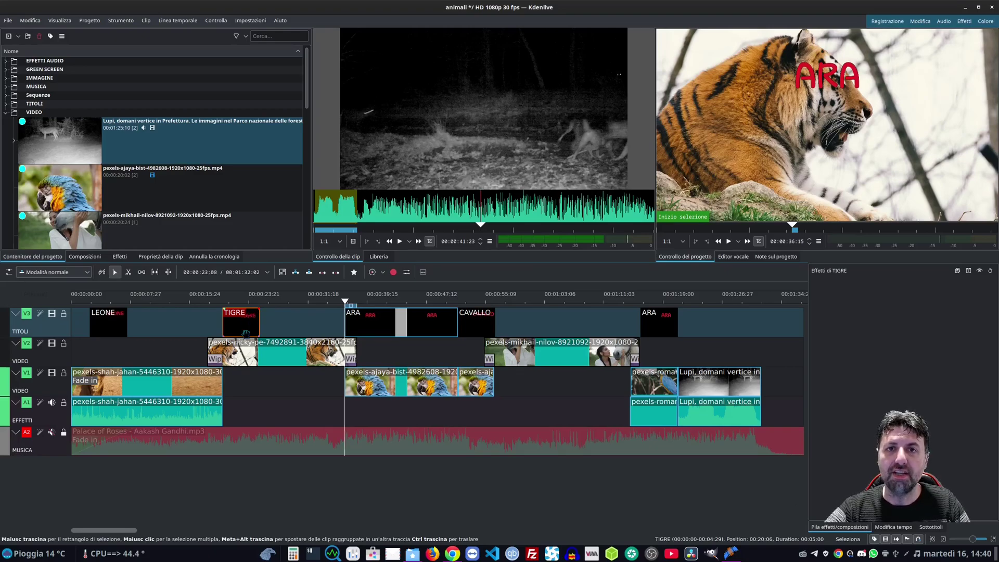
Switch the timeline to Modalità sovrascrittura, try moving the TIGRE title onto the lion clip on V1 and up to V2, and undo both moves
{"action": "left_click_drag", "start_coordinate": [245, 333], "coordinate": [286, 315]}
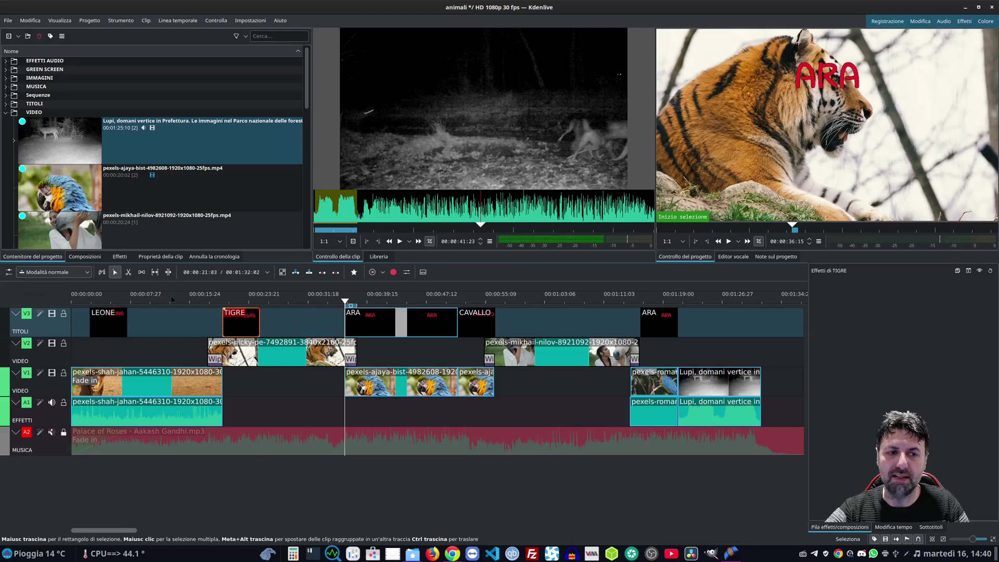
{"action": "left_click", "coordinate": [84, 278]}
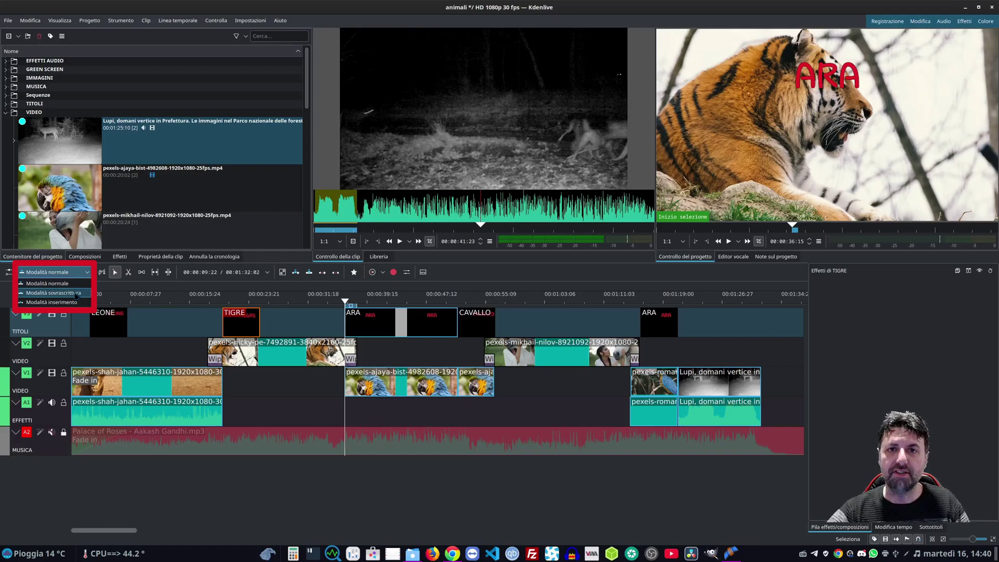
{"action": "left_click", "coordinate": [76, 295]}
{"action": "left_click_drag", "start_coordinate": [241, 317], "coordinate": [149, 390]}
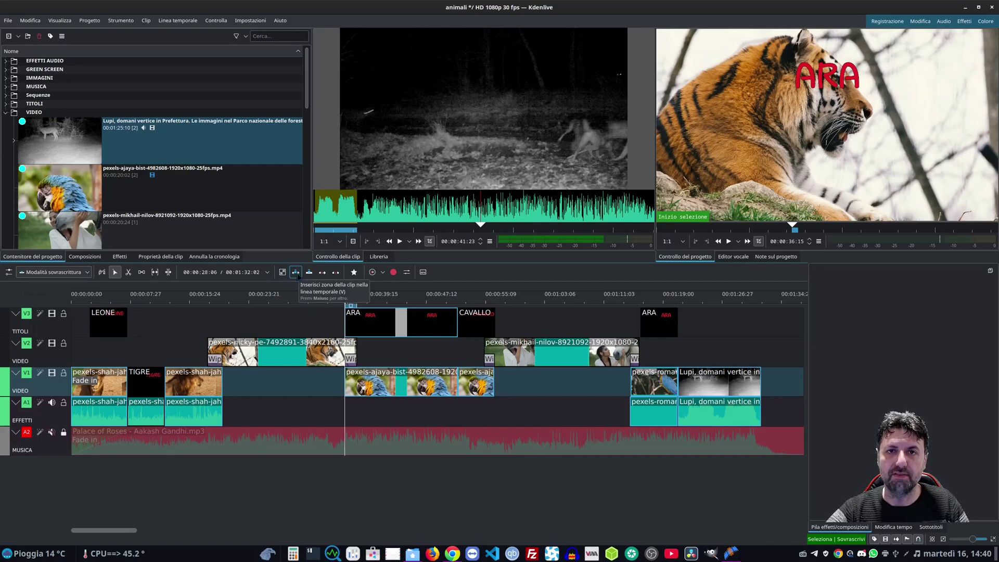
{"action": "left_click_drag", "start_coordinate": [145, 388], "coordinate": [154, 359]}
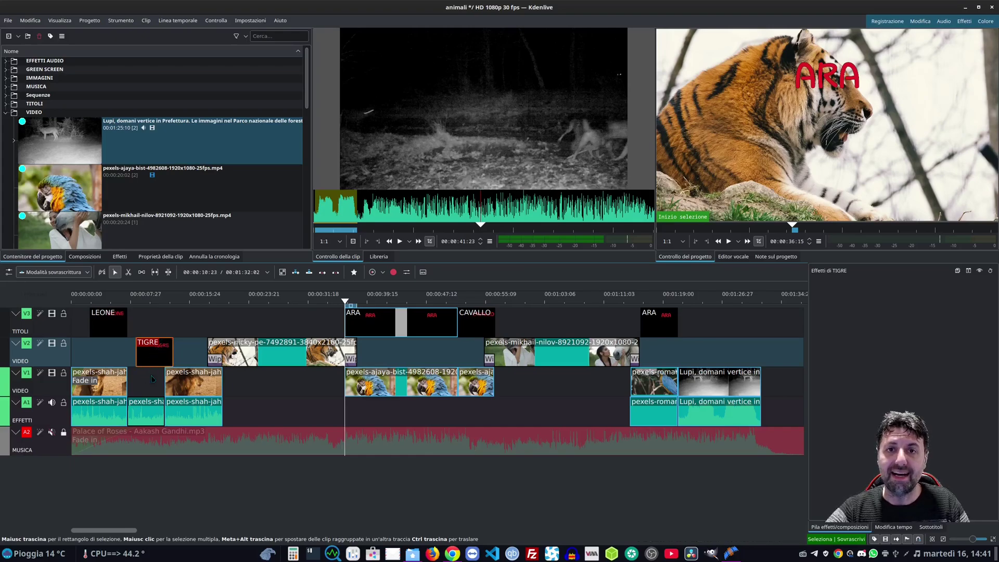
{"action": "key", "text": "ctrl+z"}
{"action": "key", "text": "ctrl+z"}
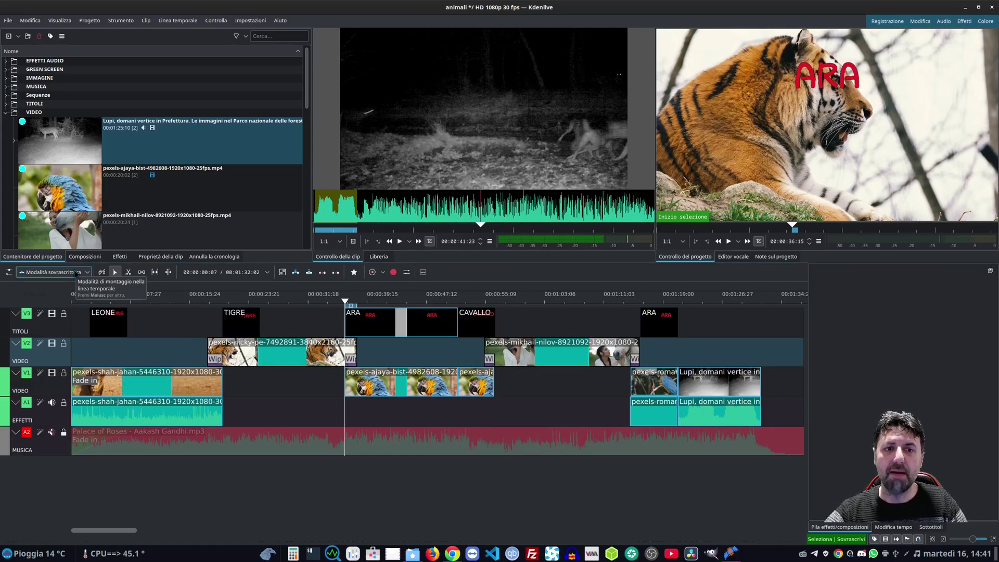
Switch the timeline to Modalità inserimento, insert the TIGRE title into the lion clip on V1 at 7:15, and move it up to V2
{"action": "left_click", "coordinate": [76, 273]}
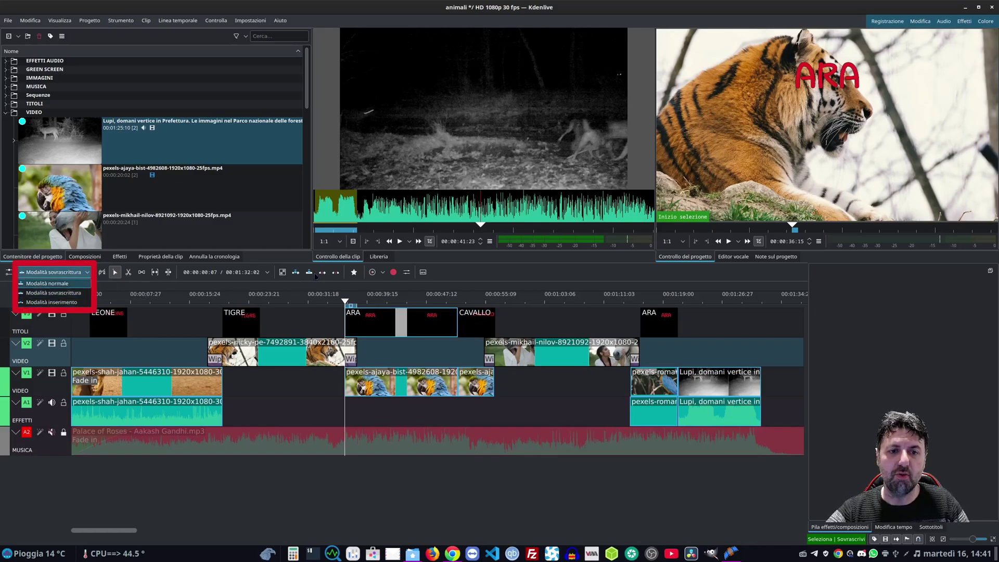
{"action": "left_click", "coordinate": [51, 302]}
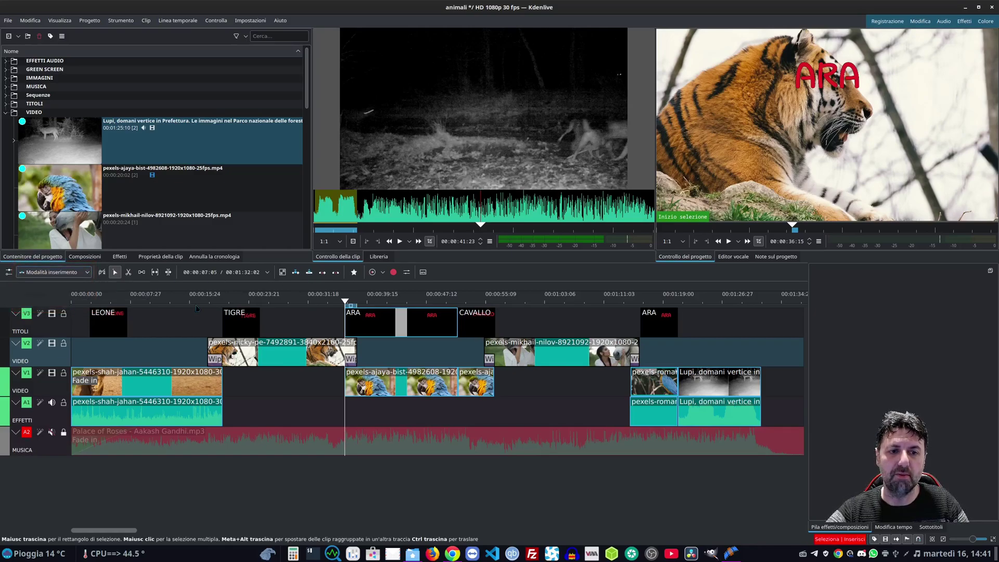
{"action": "left_click_drag", "start_coordinate": [240, 323], "coordinate": [151, 376]}
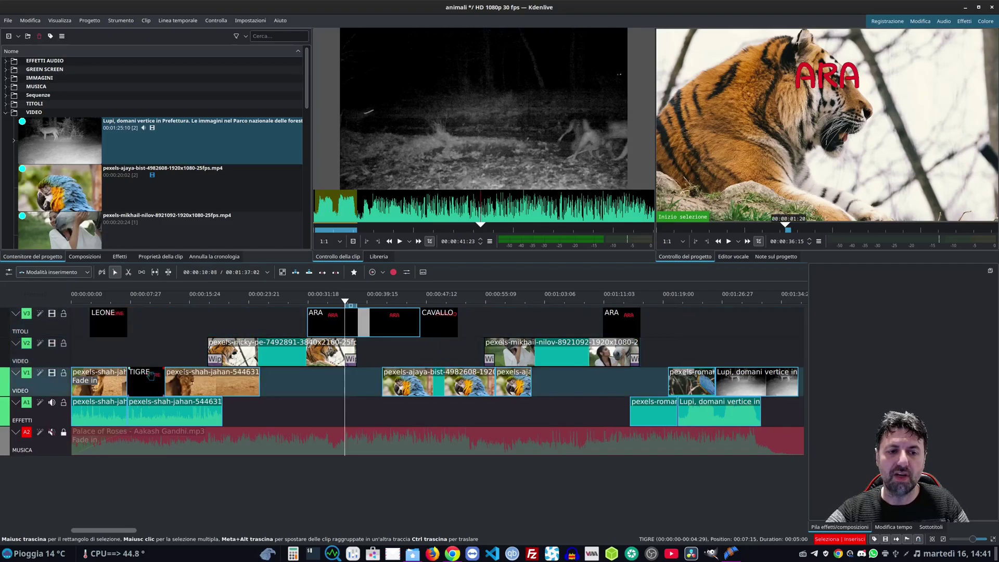
{"action": "left_click_drag", "start_coordinate": [151, 376], "coordinate": [157, 348]}
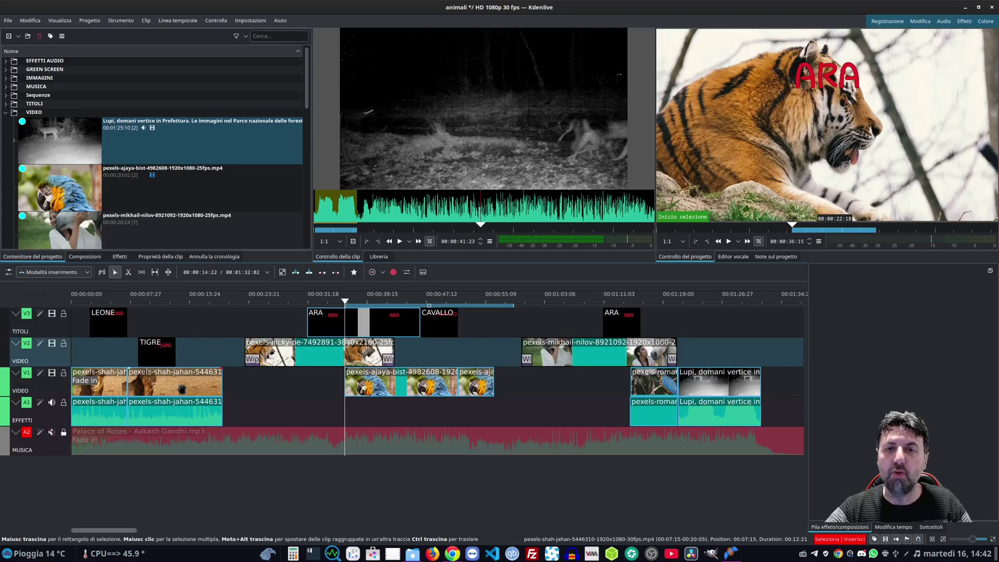